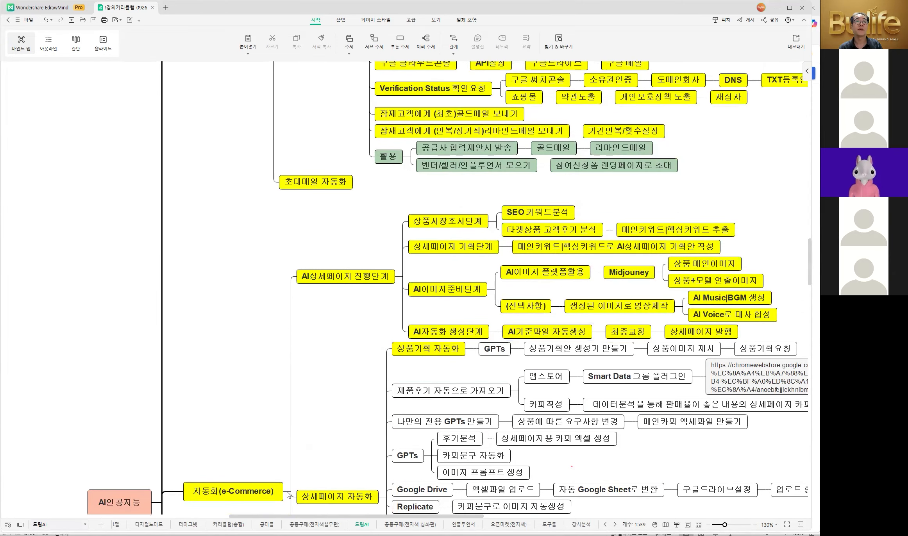
Expand the collapsed "구글 Oath 2.0 연동" branch under Google Drive in Storage(Media) and highlight all its subtopics
scroll(292, 490, up, 15)
scroll(292, 490, up, 10)
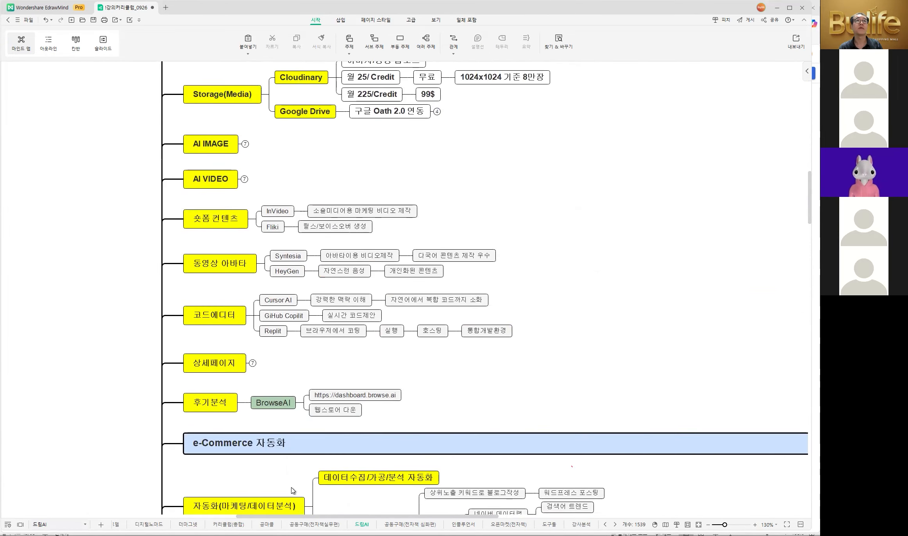
scroll(293, 490, up, 5)
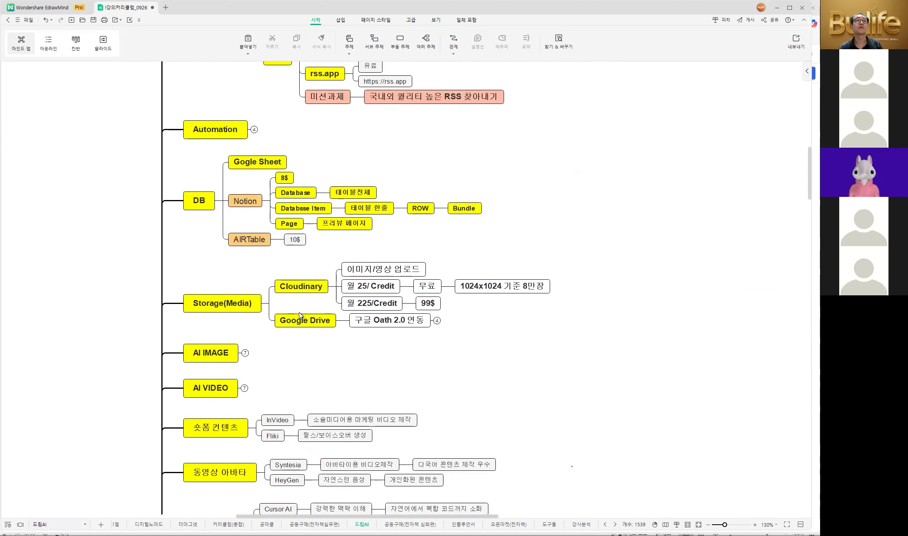
click(437, 321)
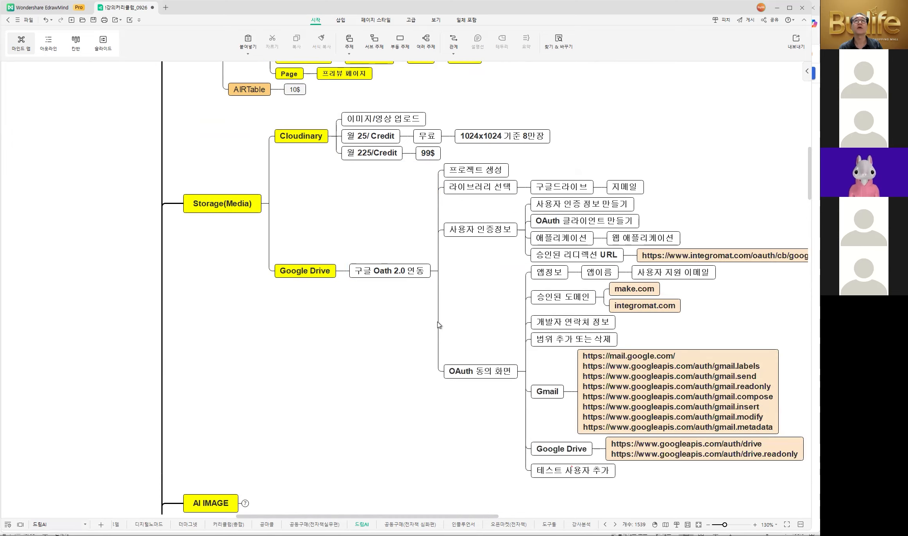
drag(297, 168, 718, 479)
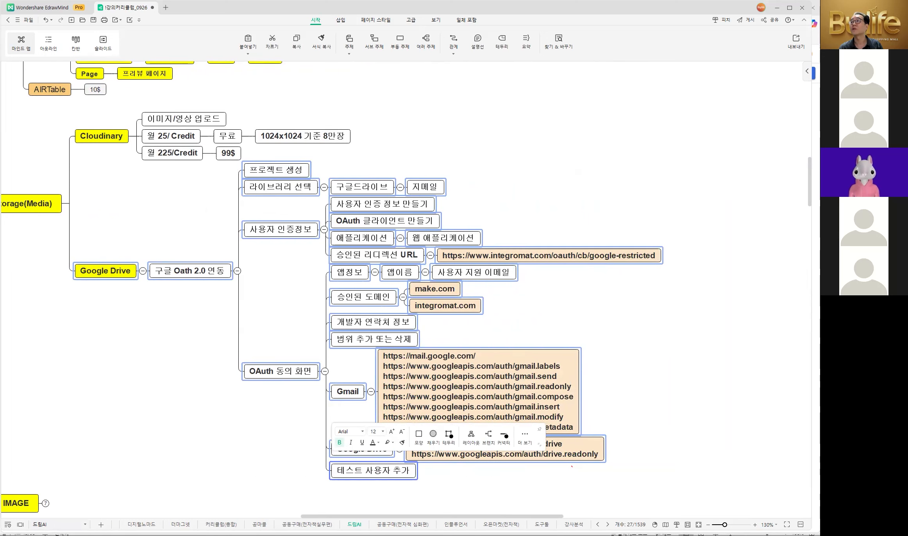
click(638, 335)
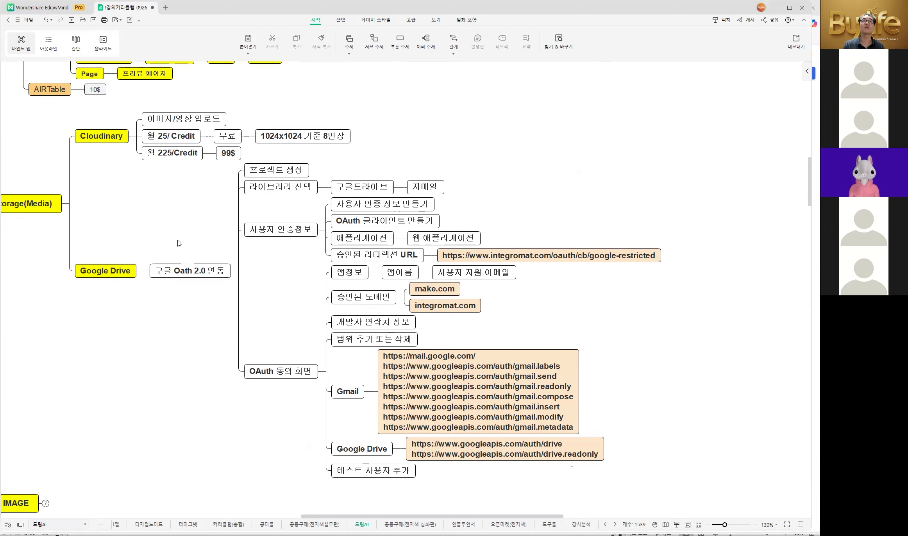
Review the OAuth branch's project creation, library selection, user credentials and consent screen subtopics
click(292, 171)
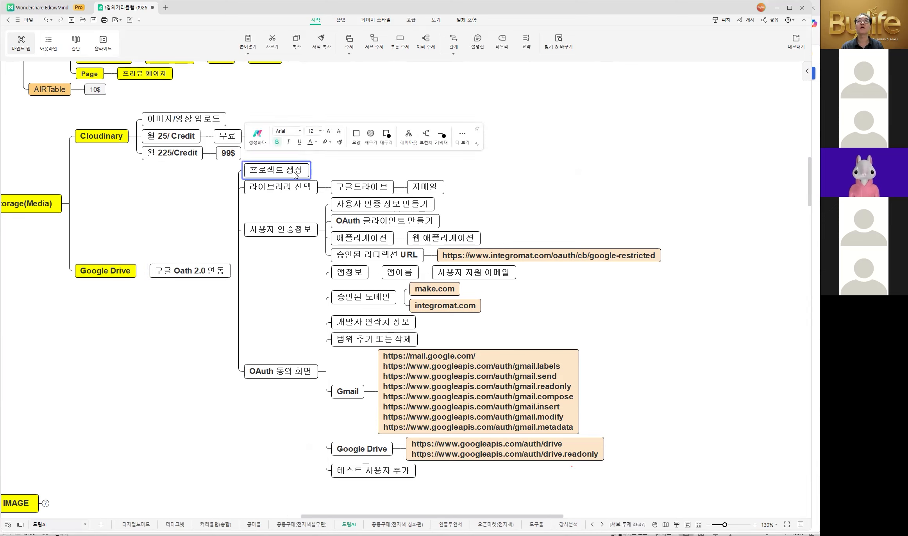
click(290, 191)
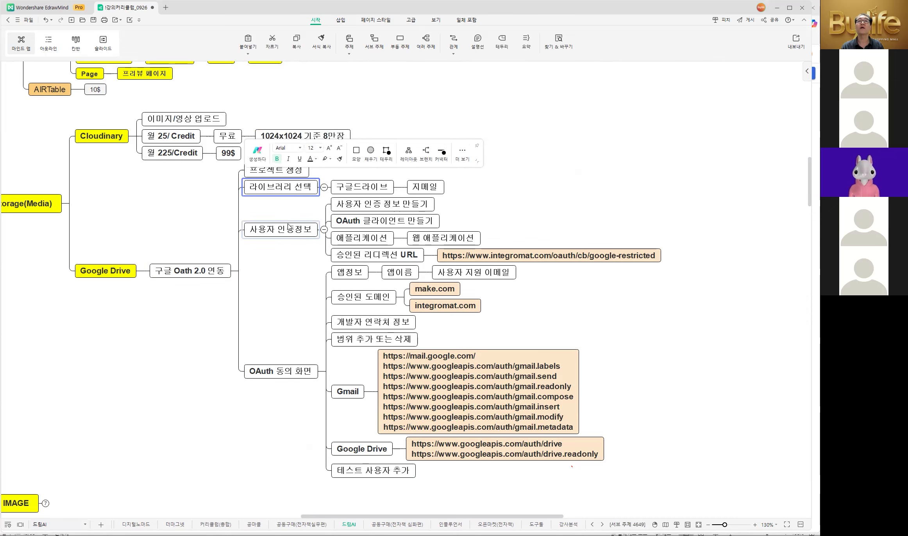
click(295, 199)
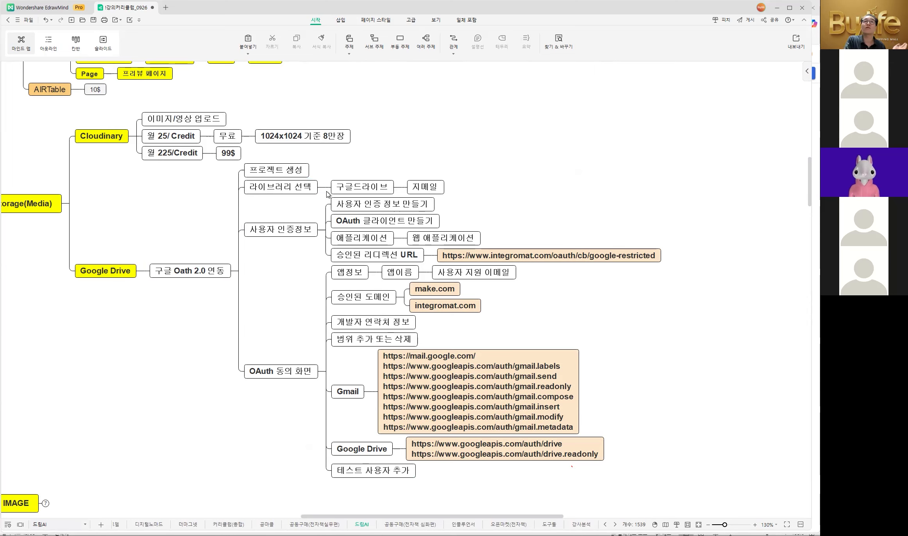
click(309, 224)
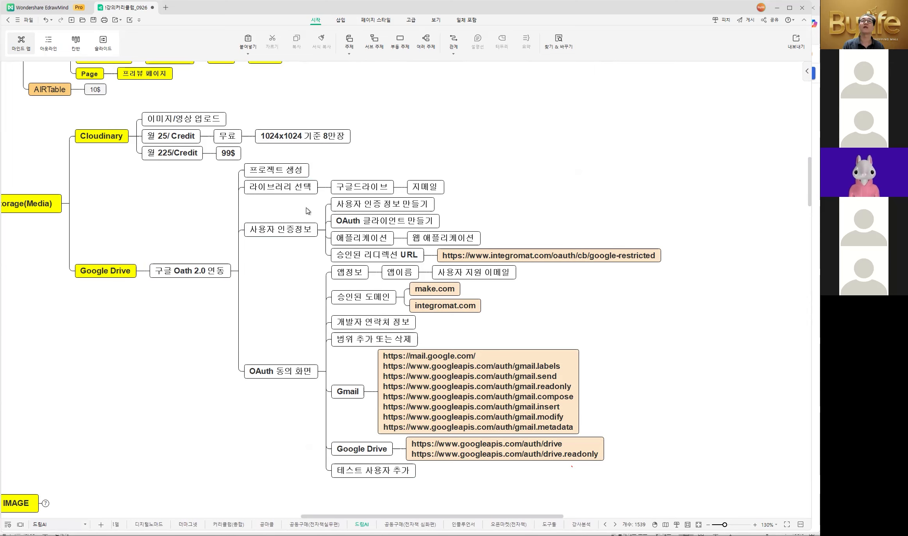
drag(306, 208, 690, 280)
click(508, 392)
click(614, 395)
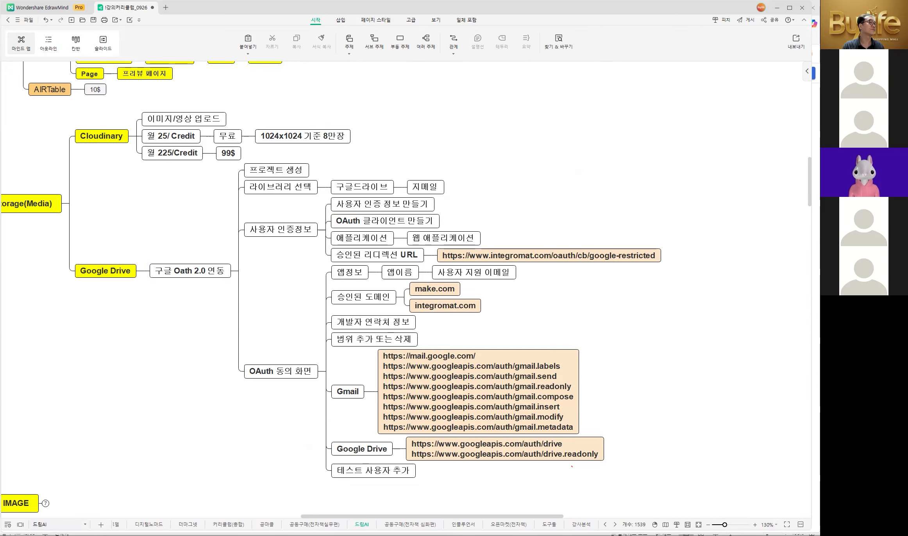
Switch to the Google Cloud console in the browser and sign in with an additional saved Google account
key(alt+Tab)
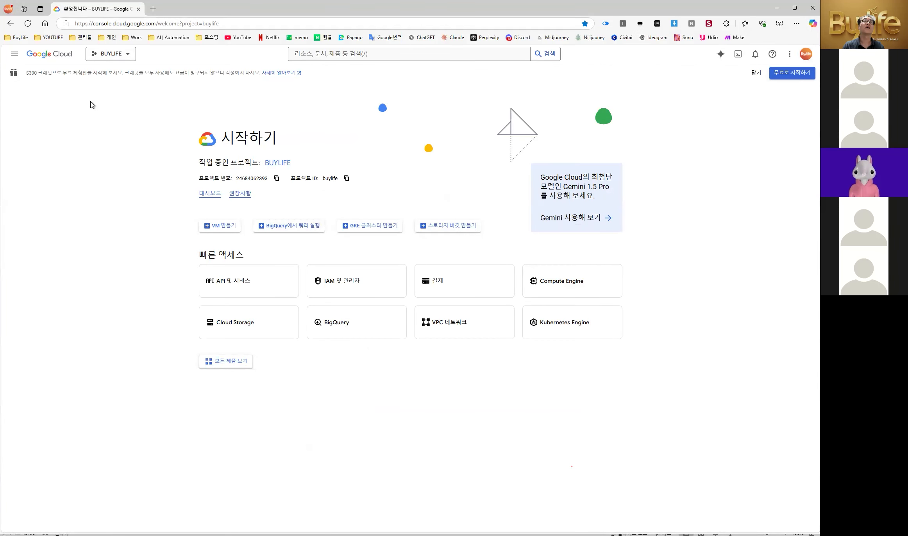
click(805, 55)
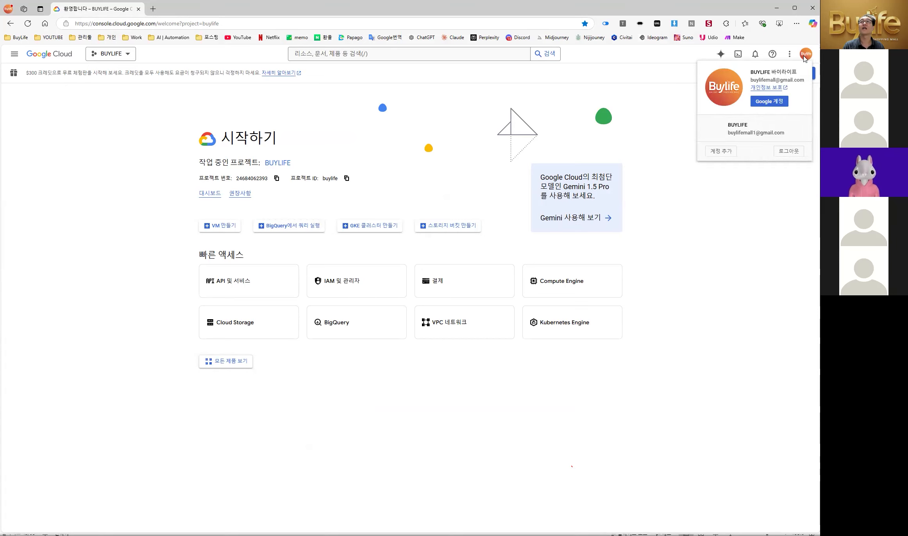
click(716, 154)
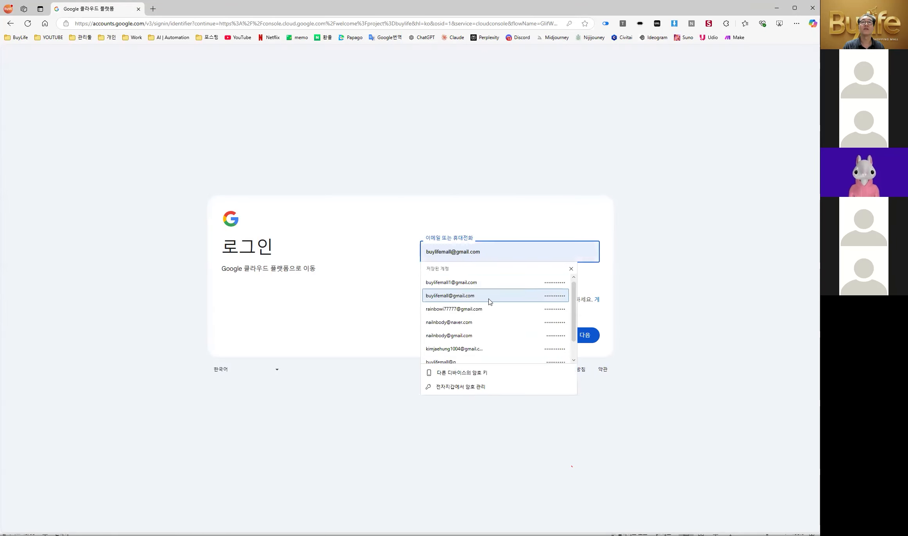
click(465, 308)
click(582, 334)
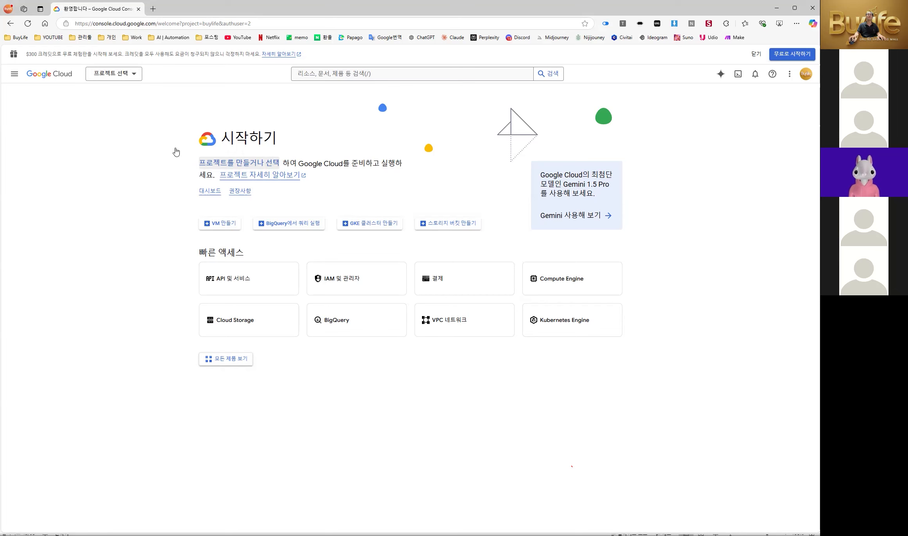
Open the console's API 및 서비스 page for the signed-in account
click(35, 77)
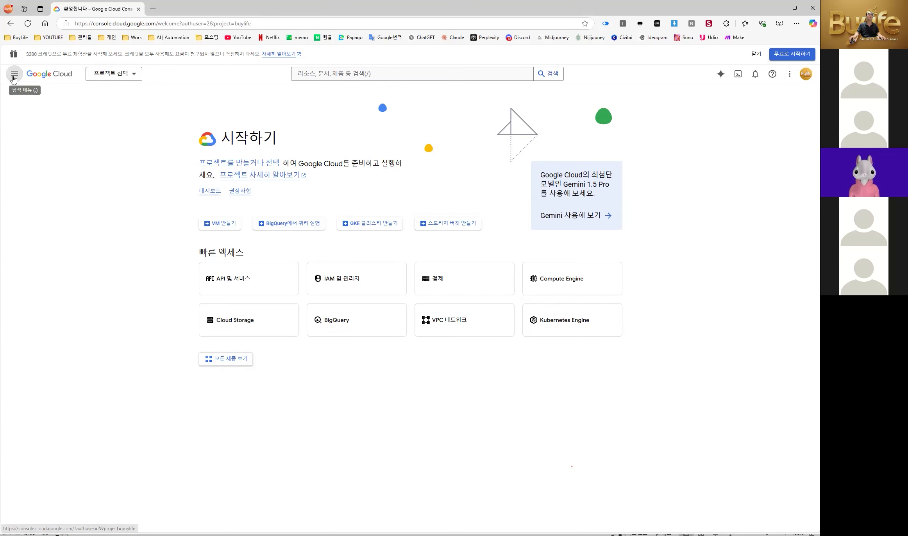
click(15, 74)
mouse_move(43, 161)
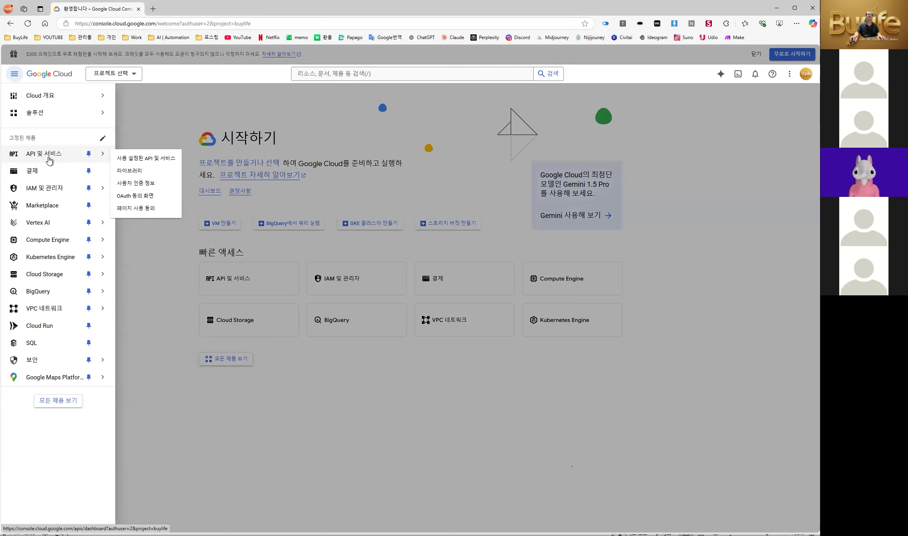
click(50, 159)
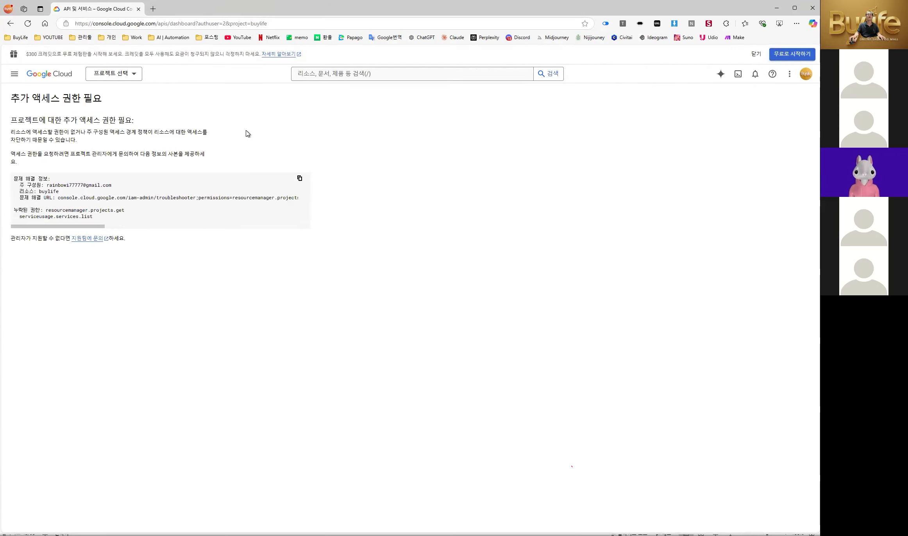
Switch the console to the account's existing buylife project
click(133, 78)
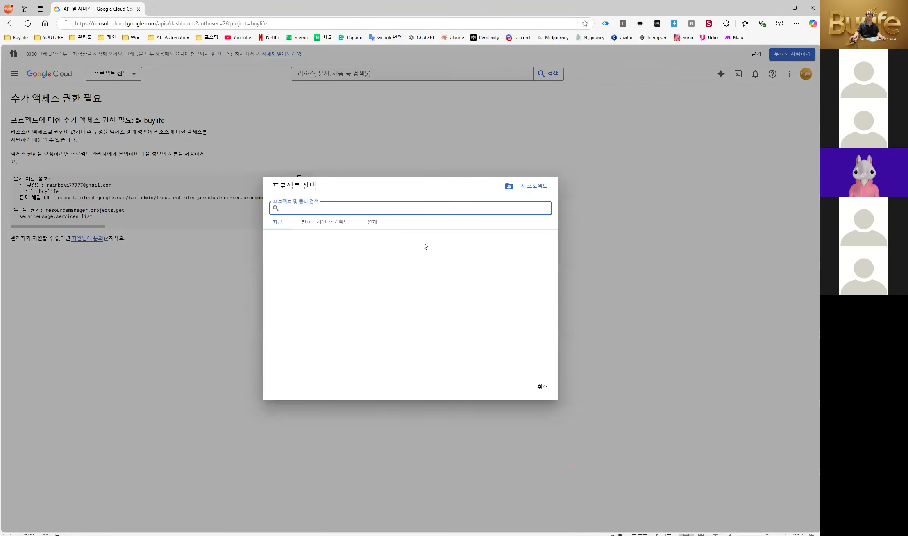
click(130, 271)
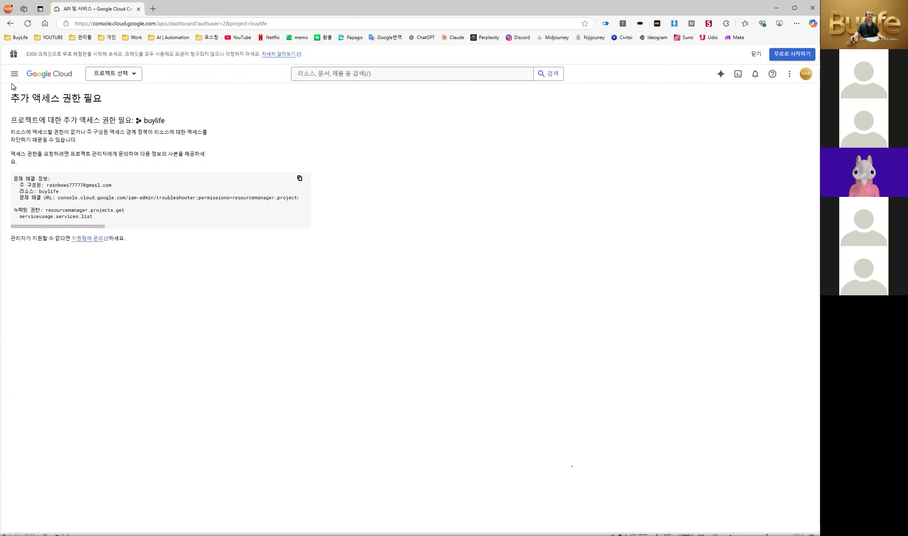
click(119, 75)
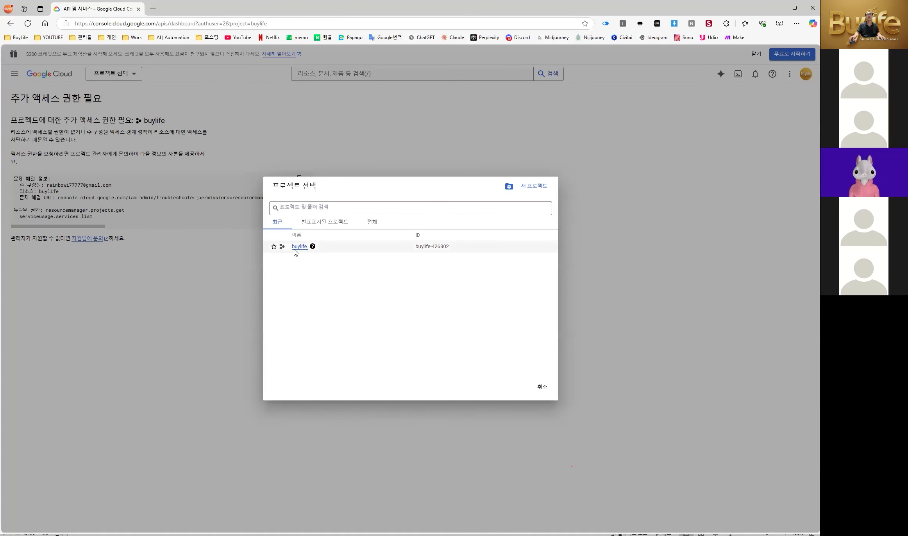
click(297, 246)
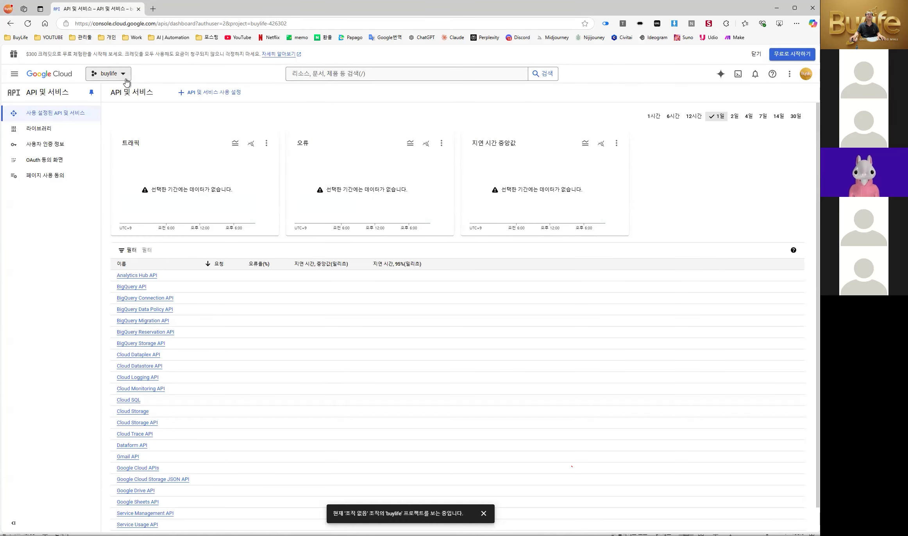
Create a new project named dreamai from the console's project selector, keeping the location 조직 없음
click(47, 71)
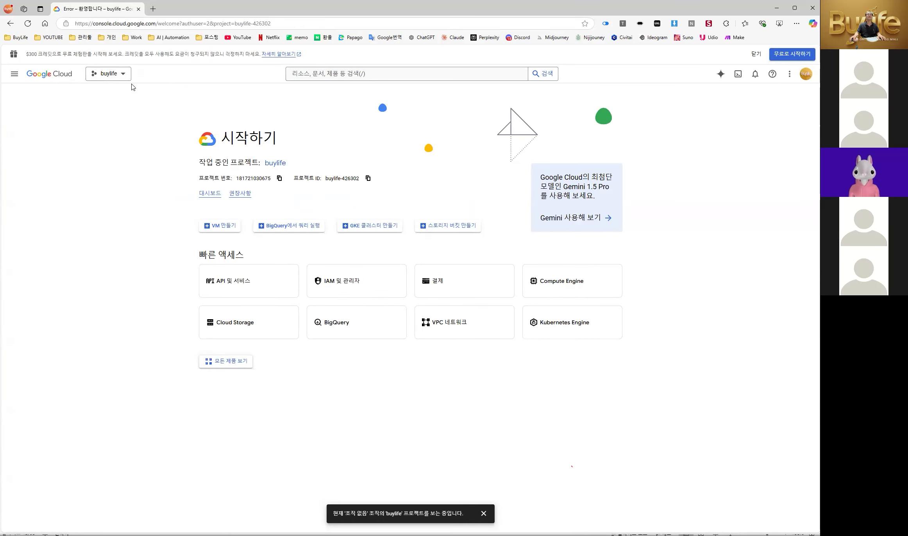
click(124, 74)
click(535, 187)
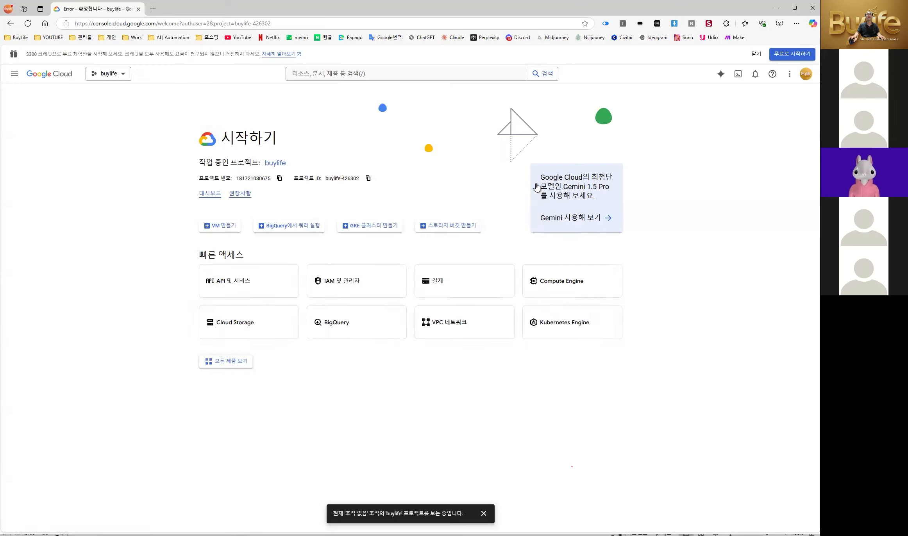
text(d)
key(BackSpace)
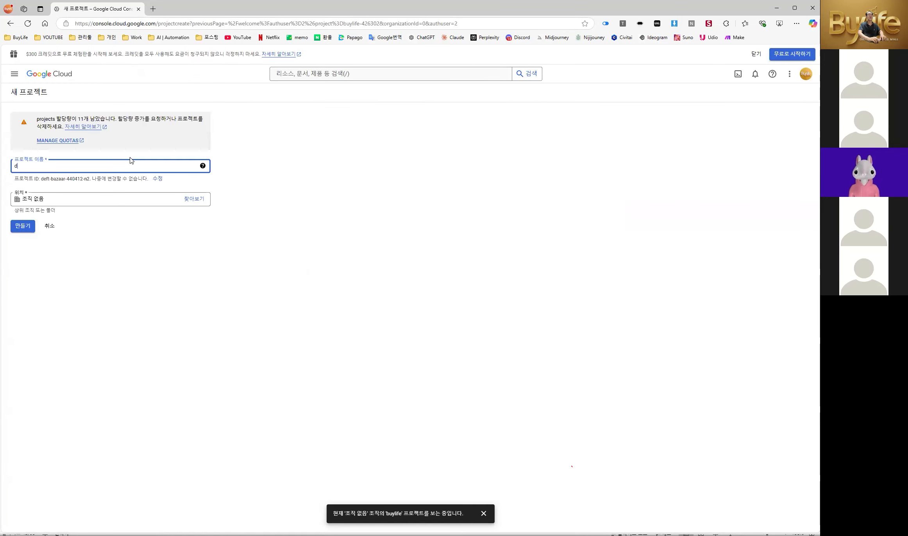
text(dreamai)
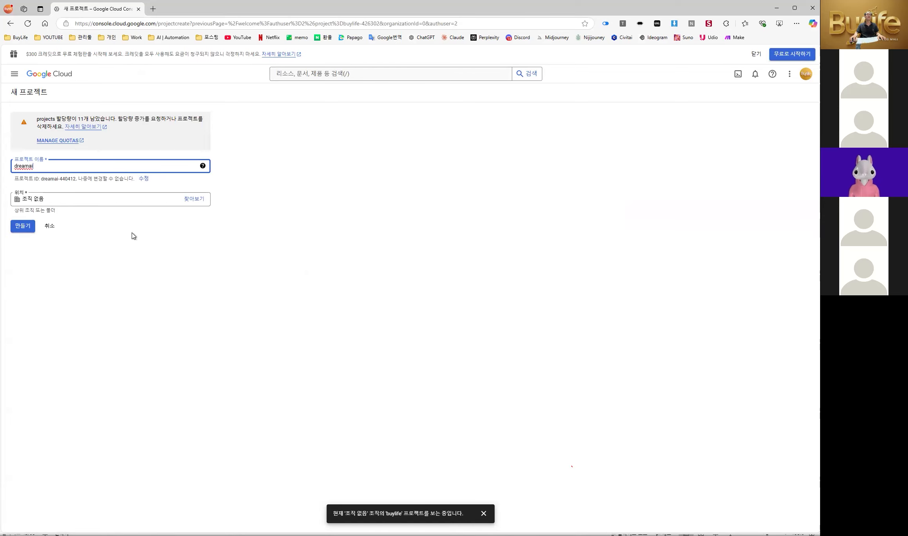
click(21, 227)
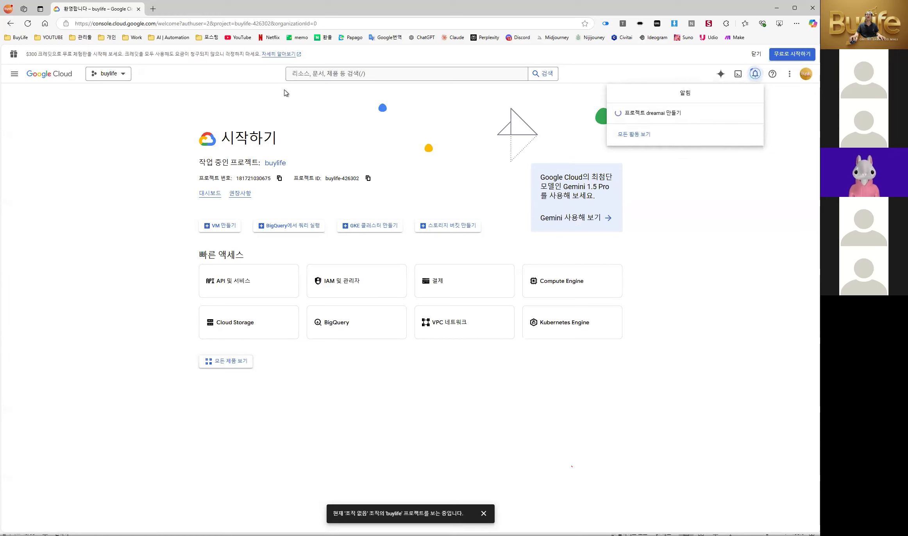
Dismiss the notifications and switch the console to the new dreamai project
click(152, 107)
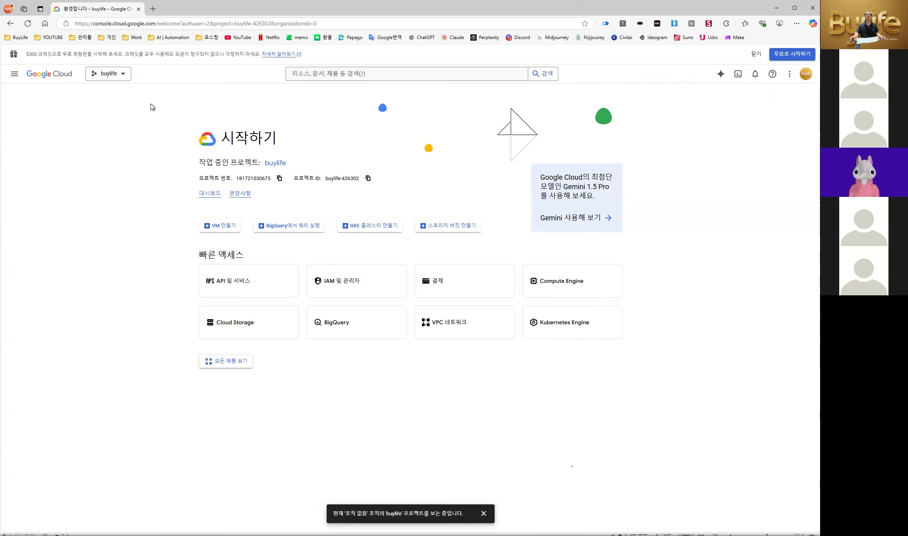
click(122, 74)
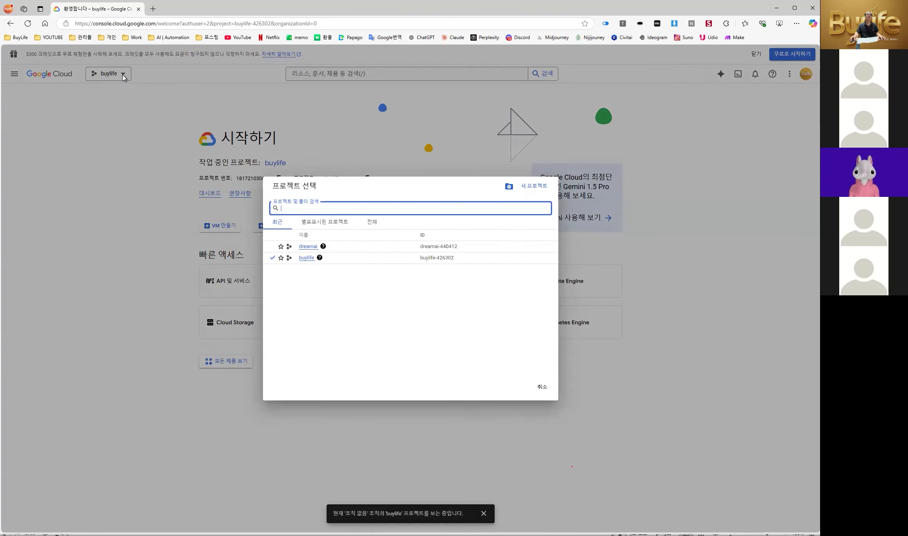
click(309, 247)
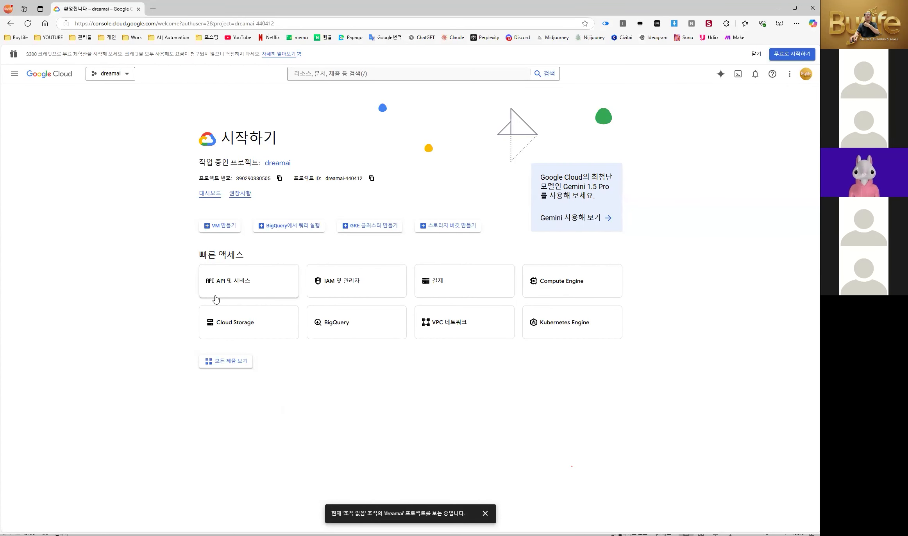
Open the API 라이브러리 for the dreamai project and browse to the Google Workspace APIs
click(14, 73)
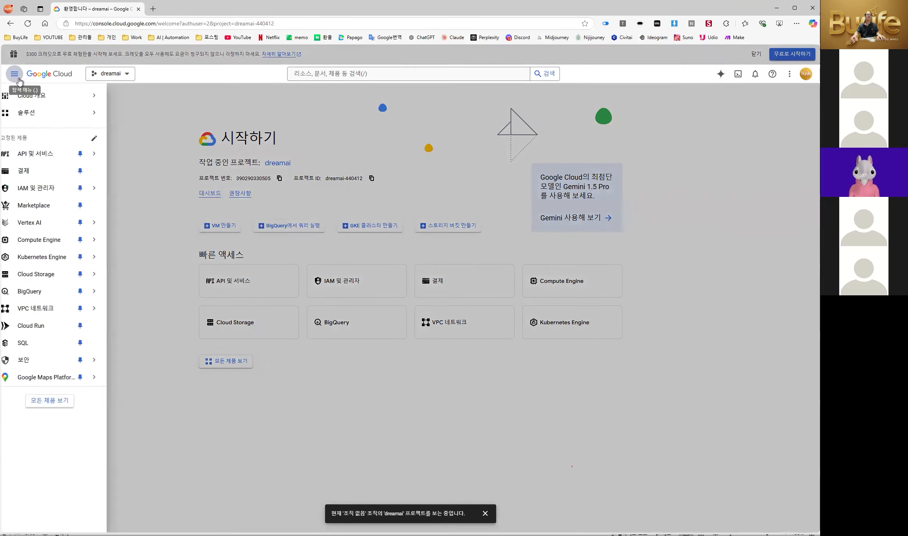
mouse_move(43, 162)
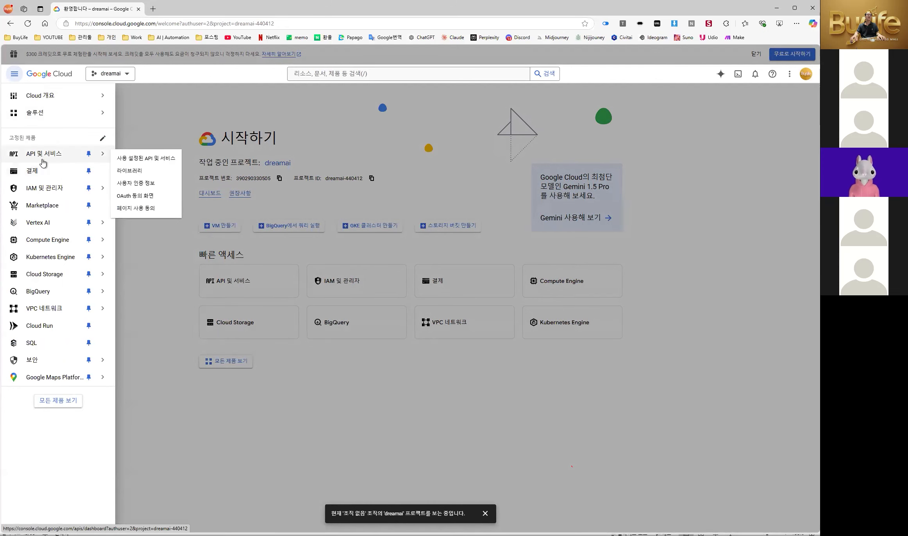
click(153, 171)
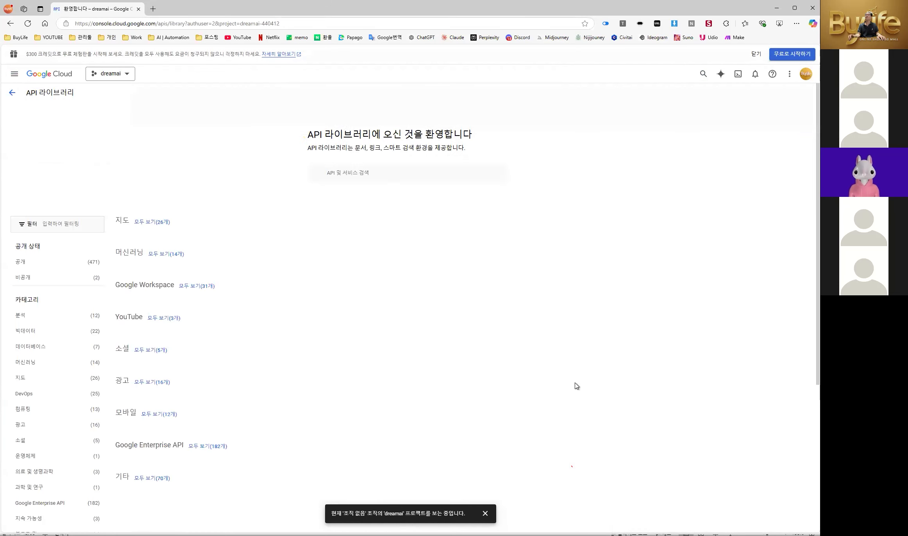
scroll(575, 386, down, 5)
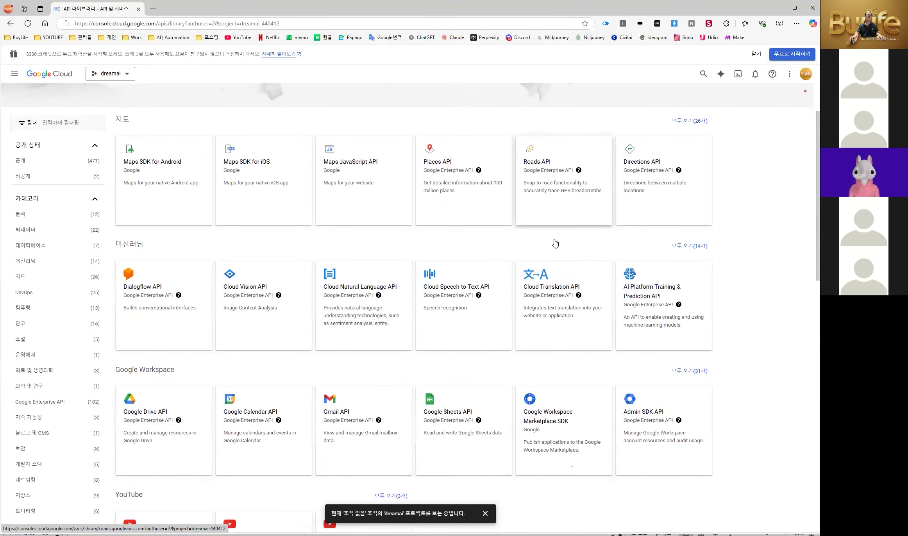
scroll(555, 243, down, 1)
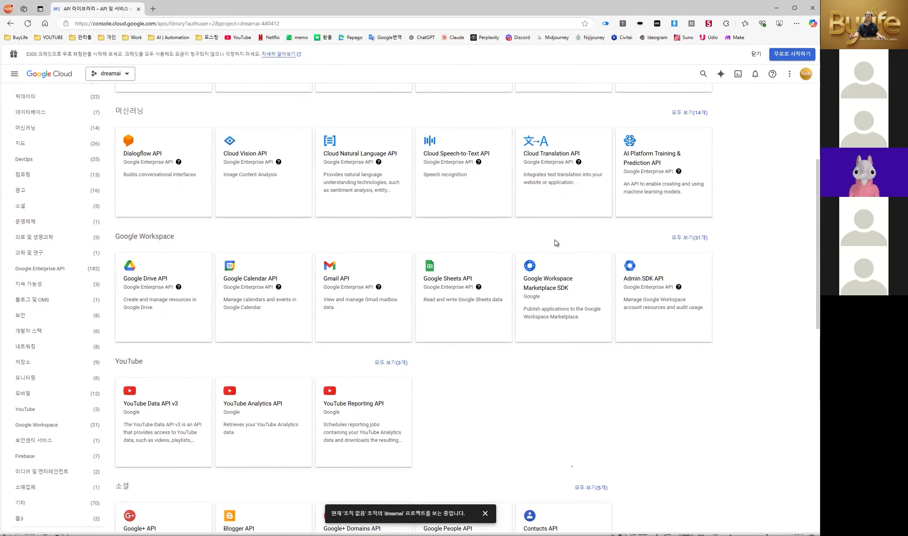
scroll(555, 243, up, 1)
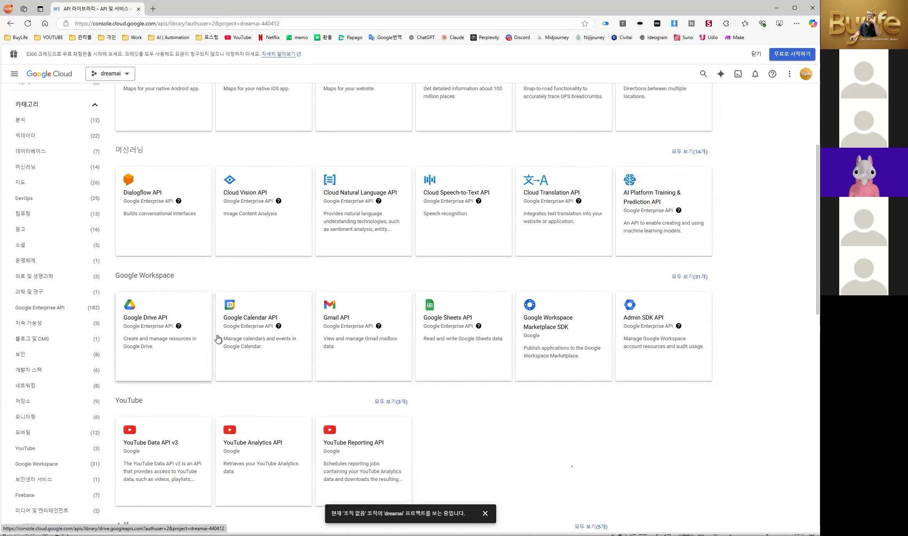
Enable the Google Drive API for the dreamai project and return to the API 라이브러리
click(160, 331)
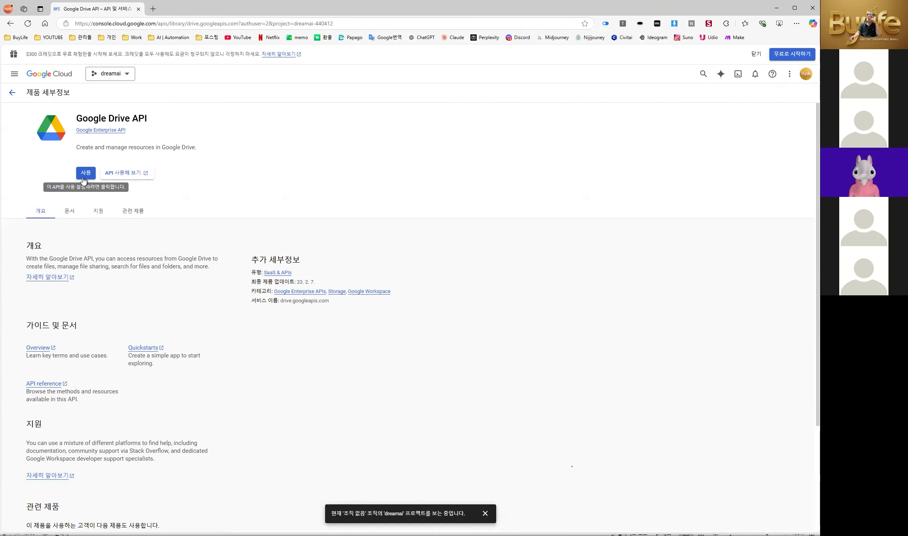
click(85, 173)
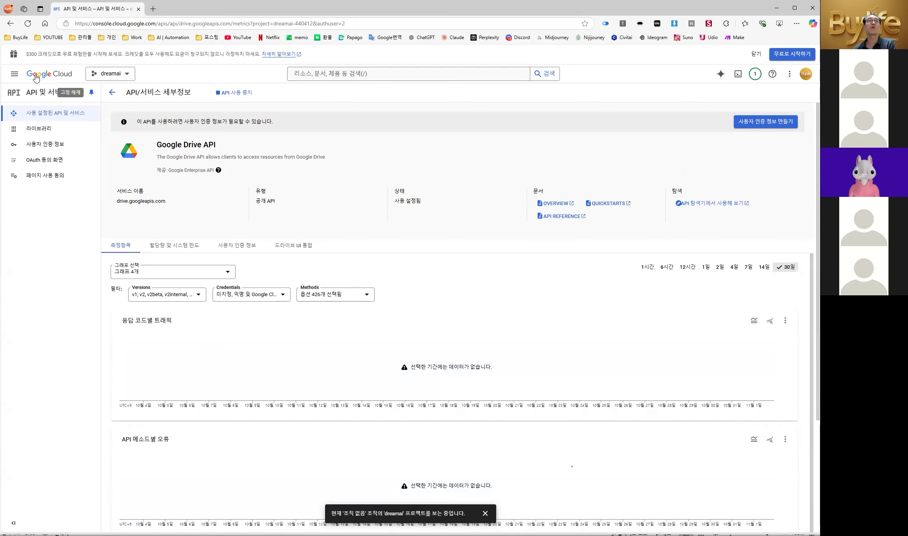
click(10, 24)
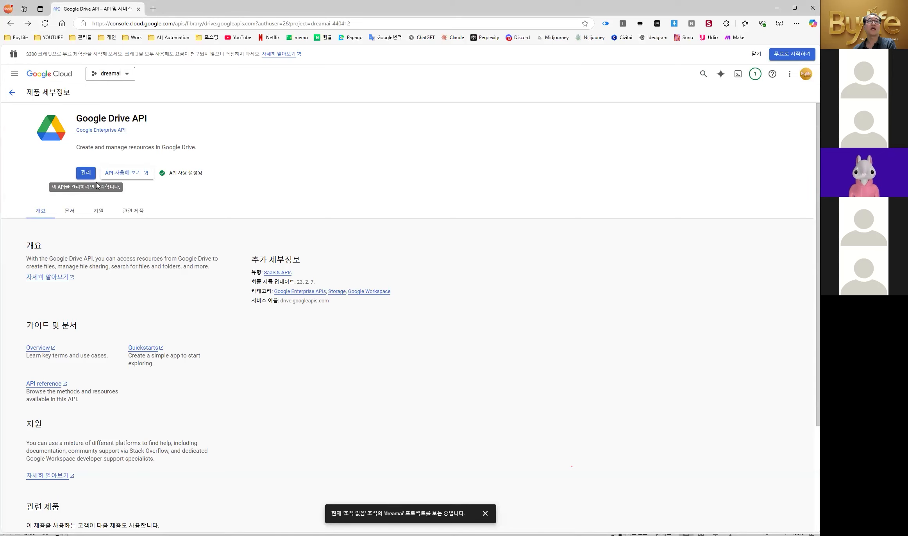
click(15, 97)
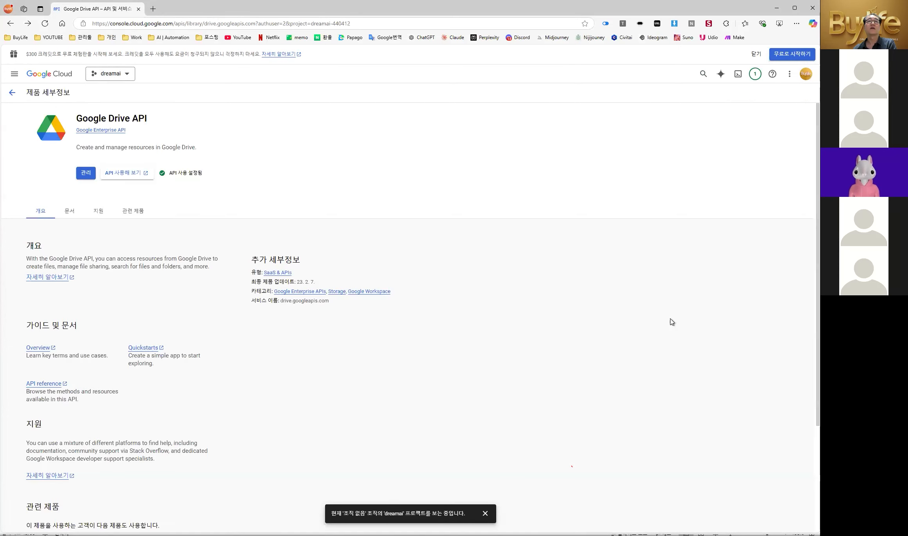
click(11, 94)
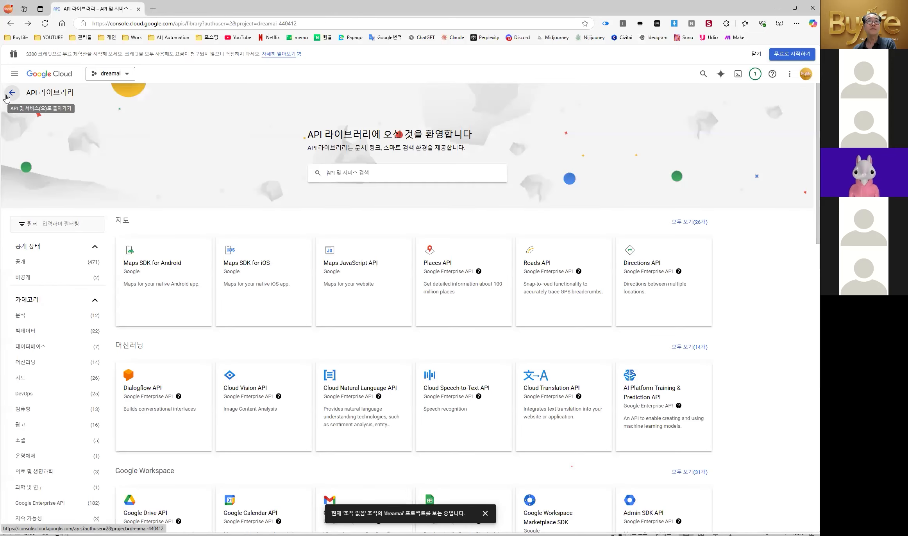
Enable the Gmail API from the Google Workspace group and return to the API 라이브러리
scroll(524, 372, down, 1)
scroll(525, 371, down, 2)
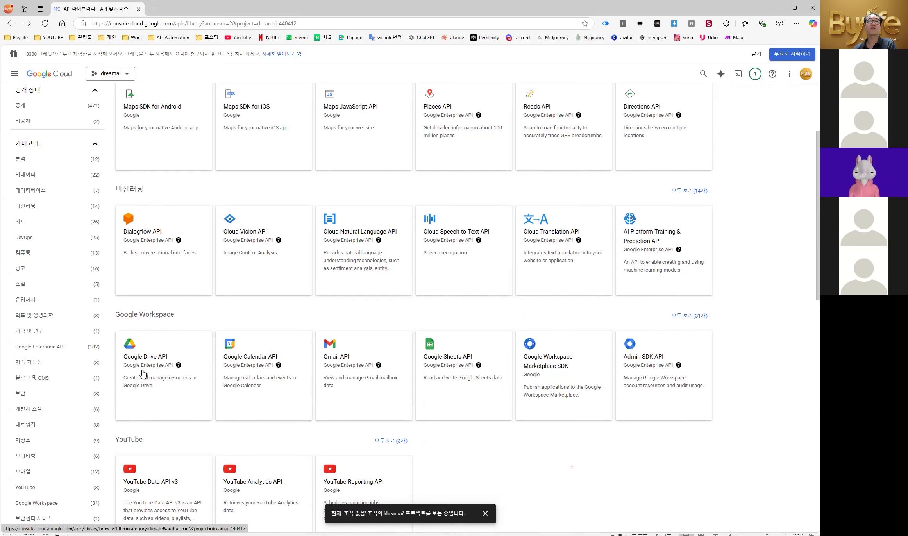
click(352, 371)
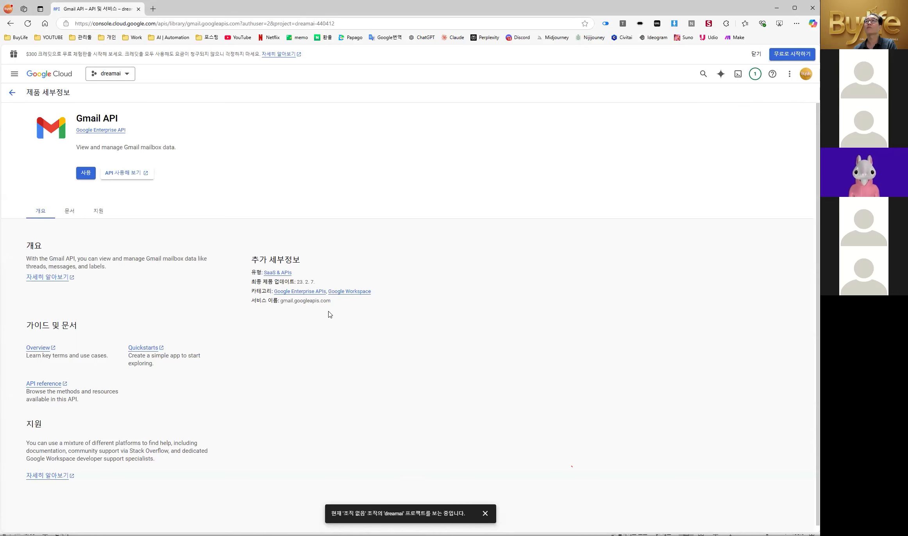
click(90, 175)
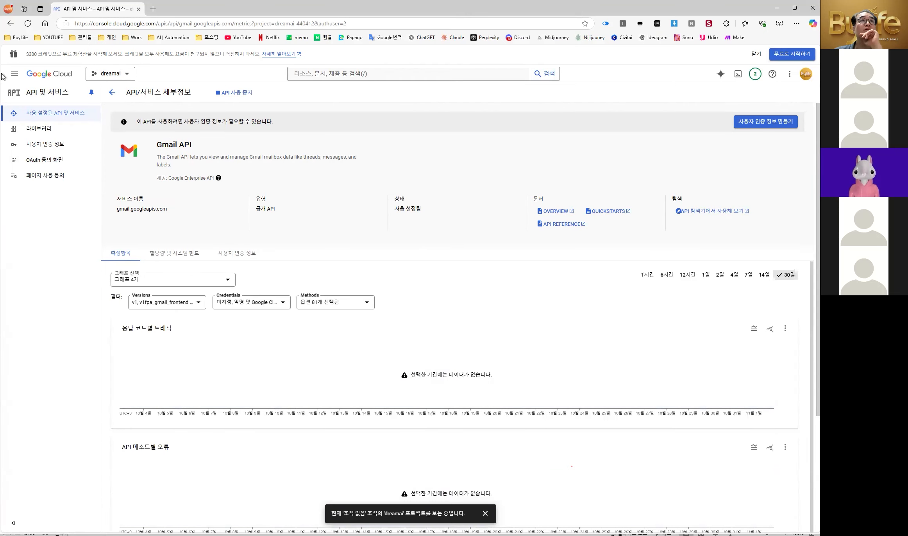
click(10, 23)
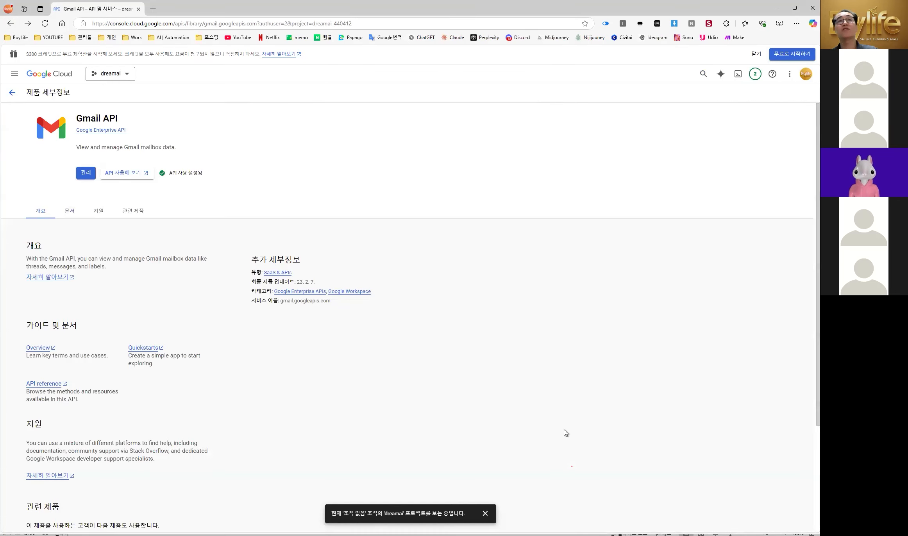
click(12, 92)
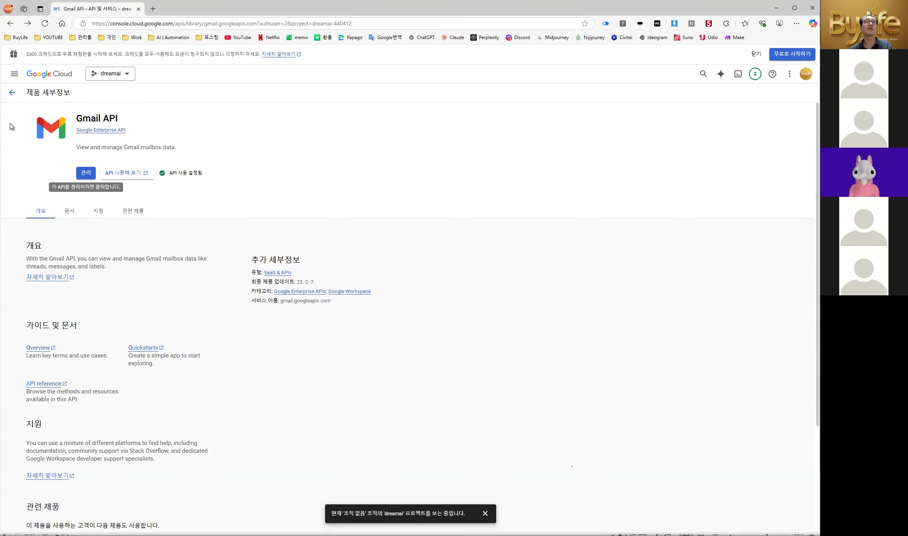
click(12, 92)
Enable the Google Sheets API from the Google Workspace group
scroll(522, 405, down, 4)
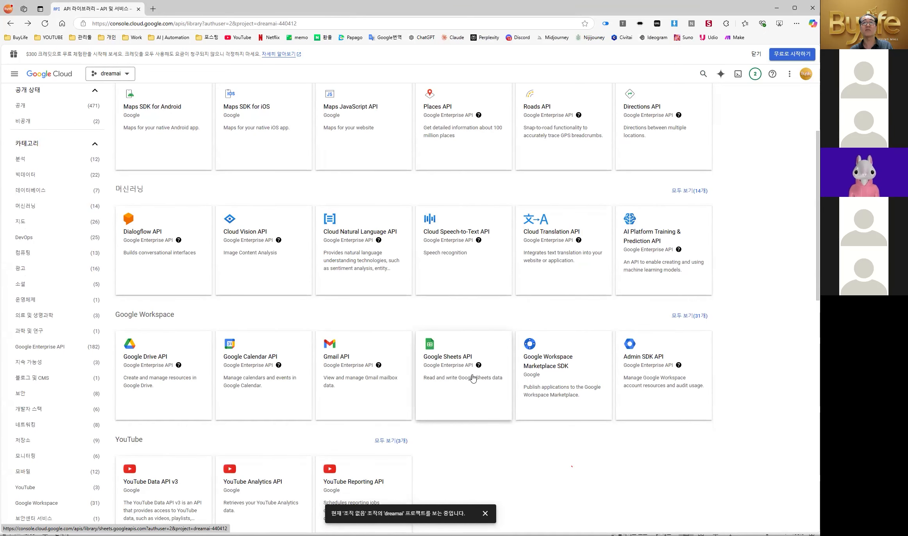
click(471, 375)
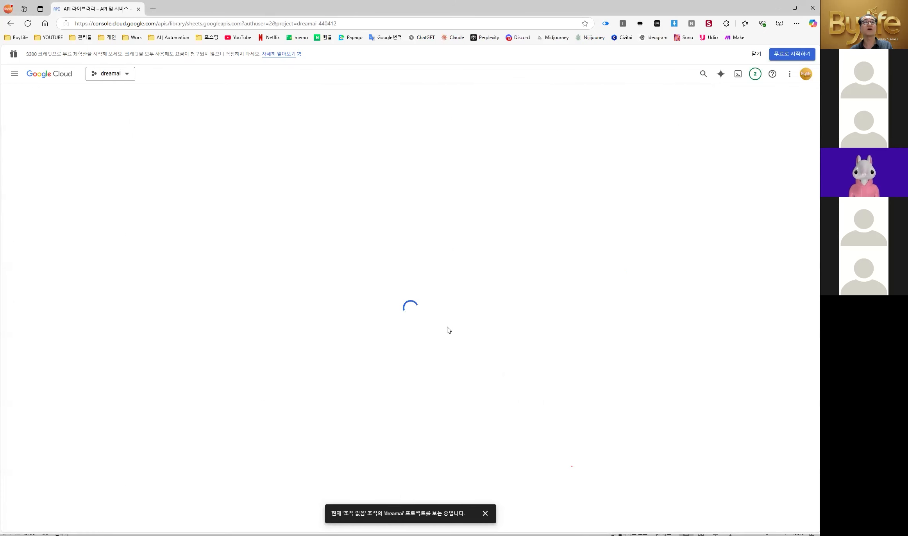
click(84, 175)
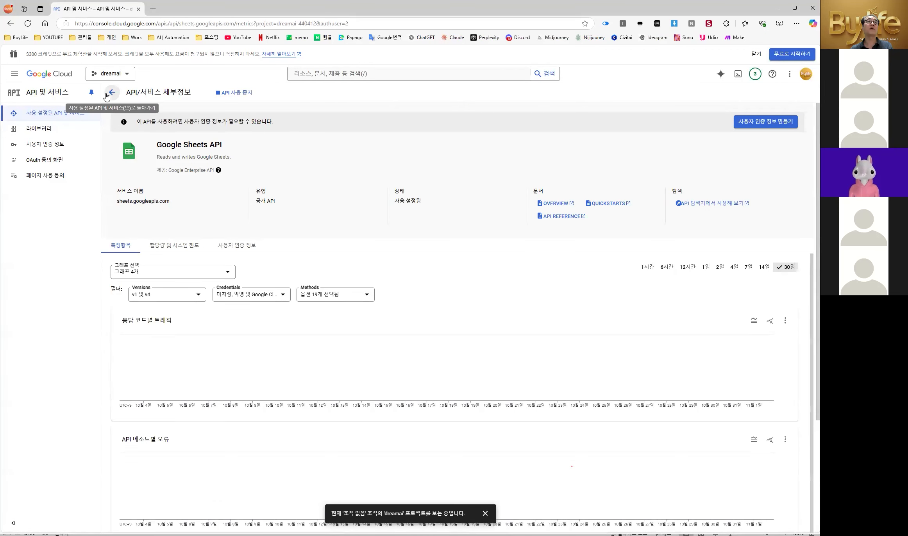
Go back to the API 라이브러리 and review the Google Workspace APIs
click(107, 96)
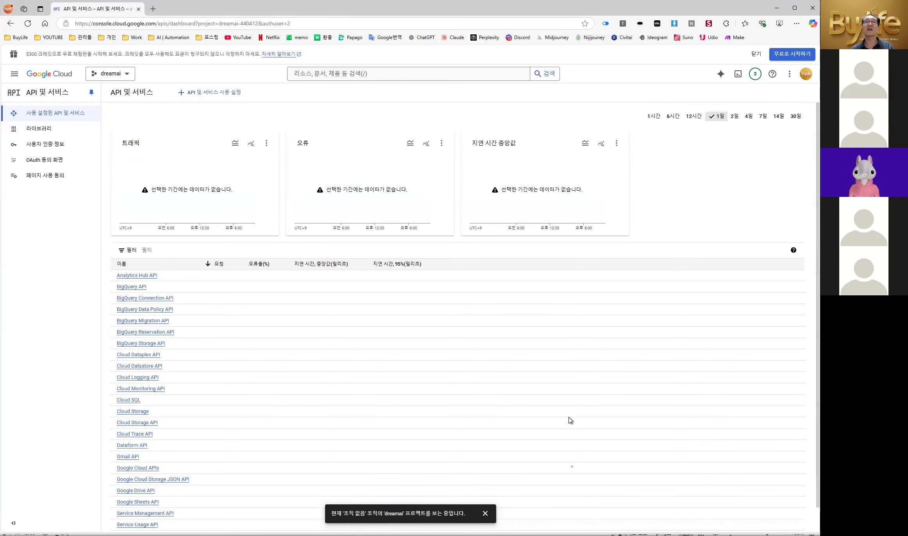
click(11, 24)
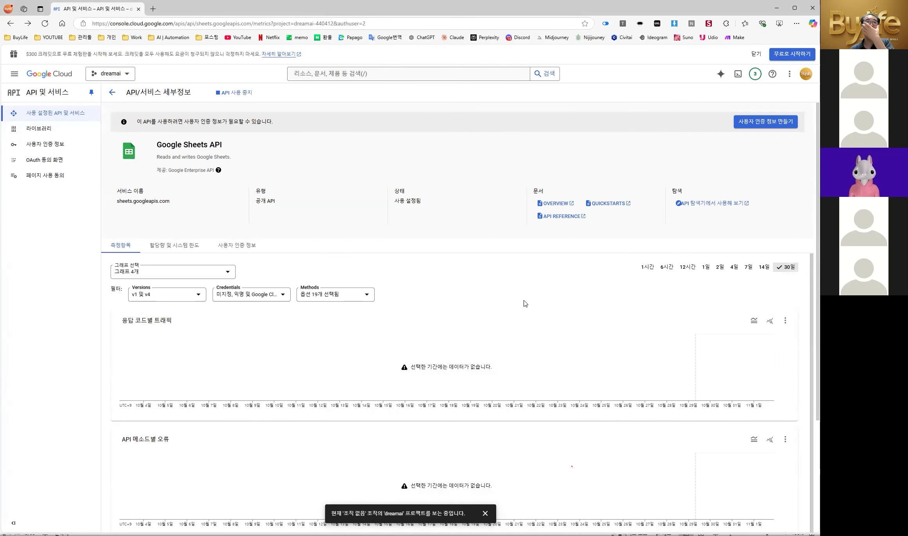
click(112, 92)
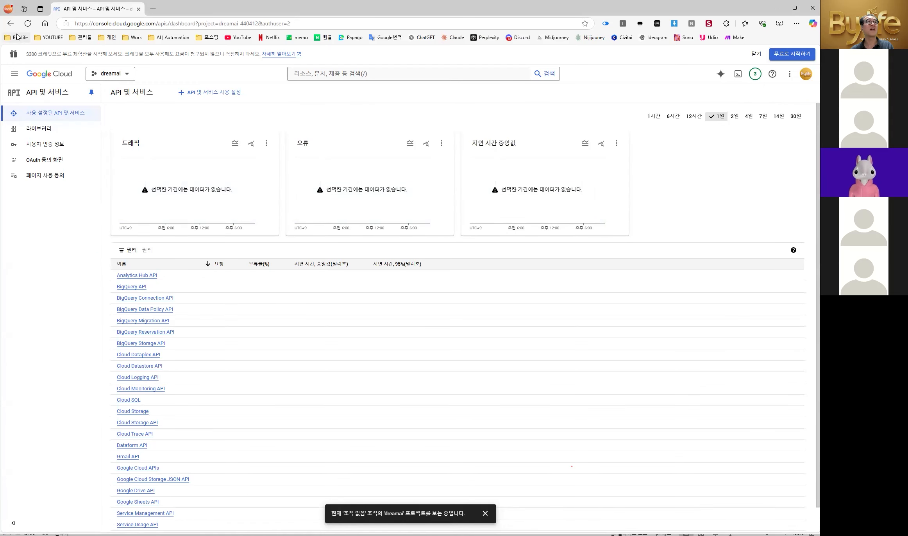
click(10, 23)
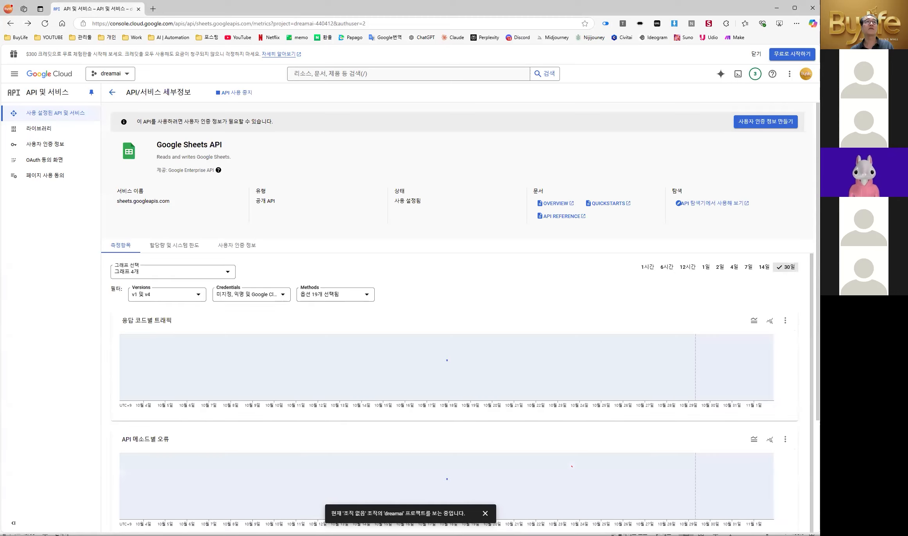
click(11, 23)
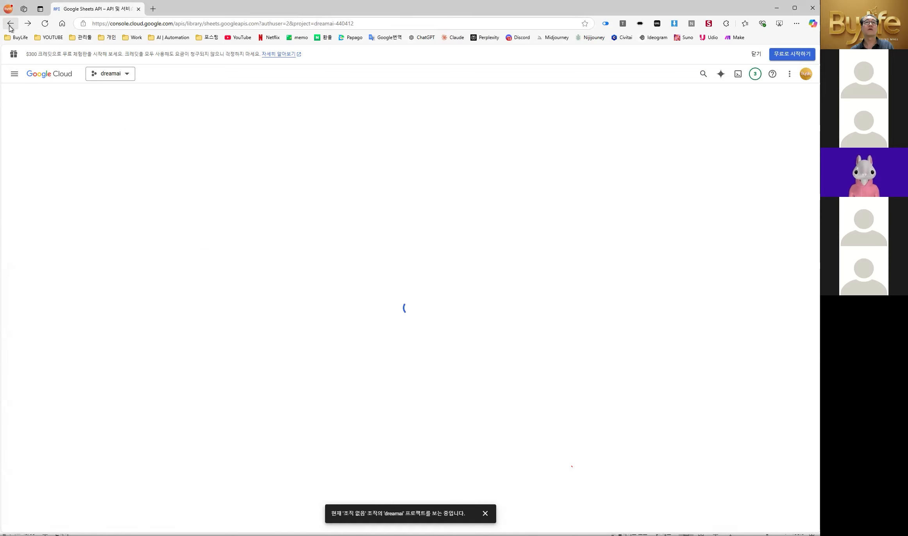
click(10, 23)
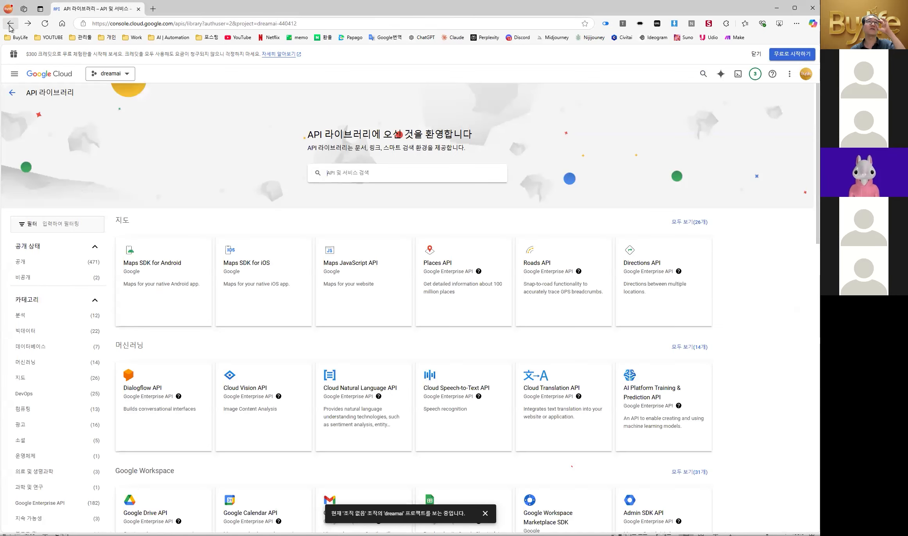
scroll(542, 329, down, 1)
scroll(542, 330, down, 4)
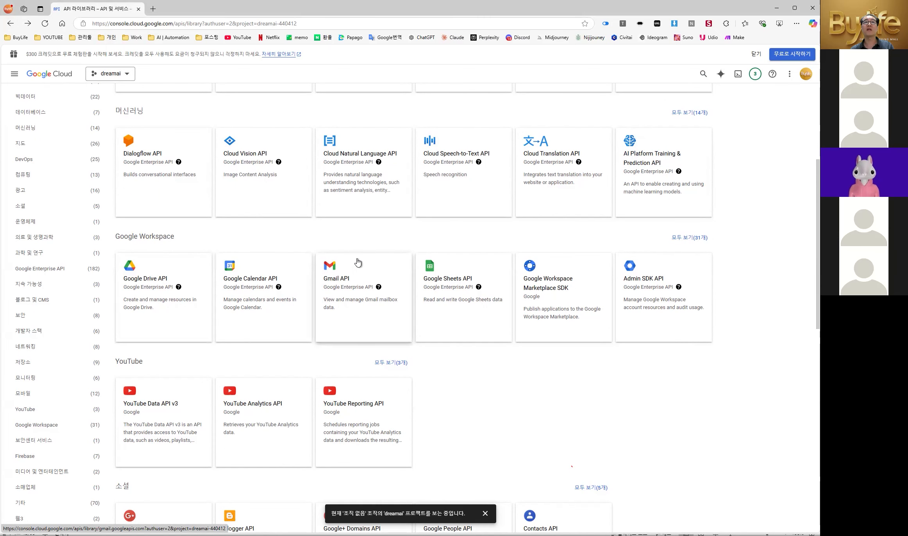
mouse_move(379, 289)
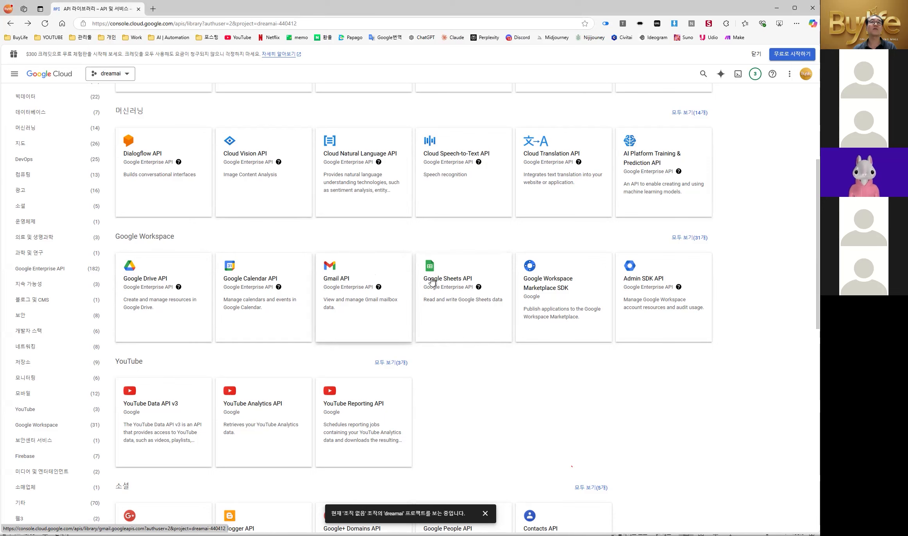
Open the project's 사용자 인증 정보 page and start creating an OAuth 클라이언트 ID
click(103, 75)
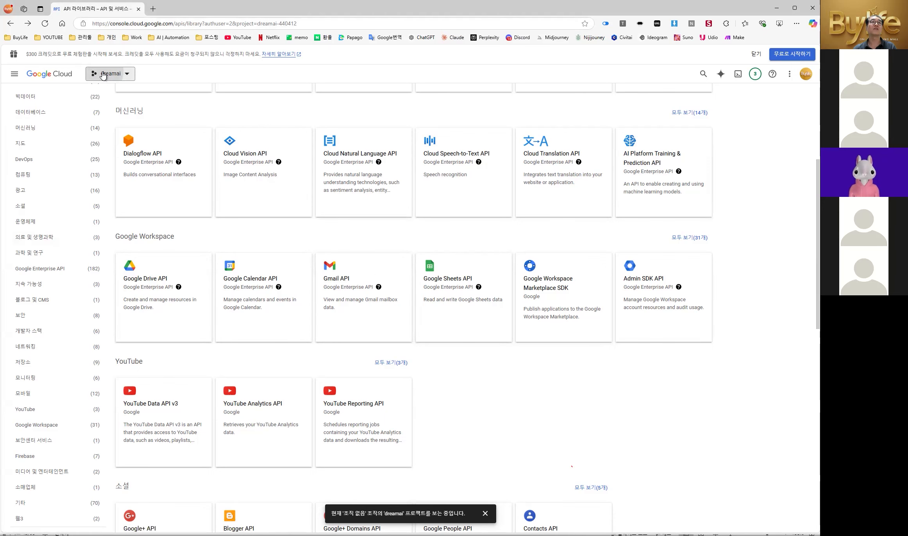
click(347, 103)
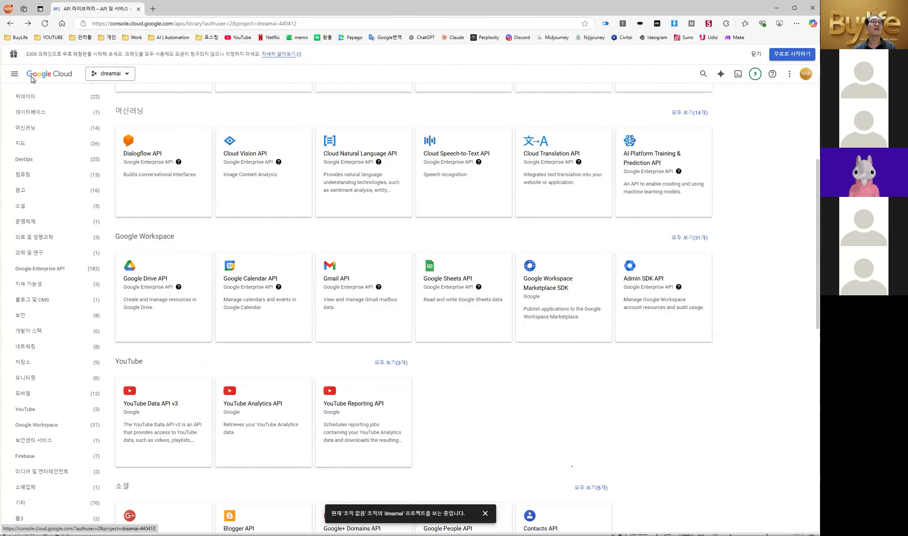
click(15, 75)
mouse_move(57, 156)
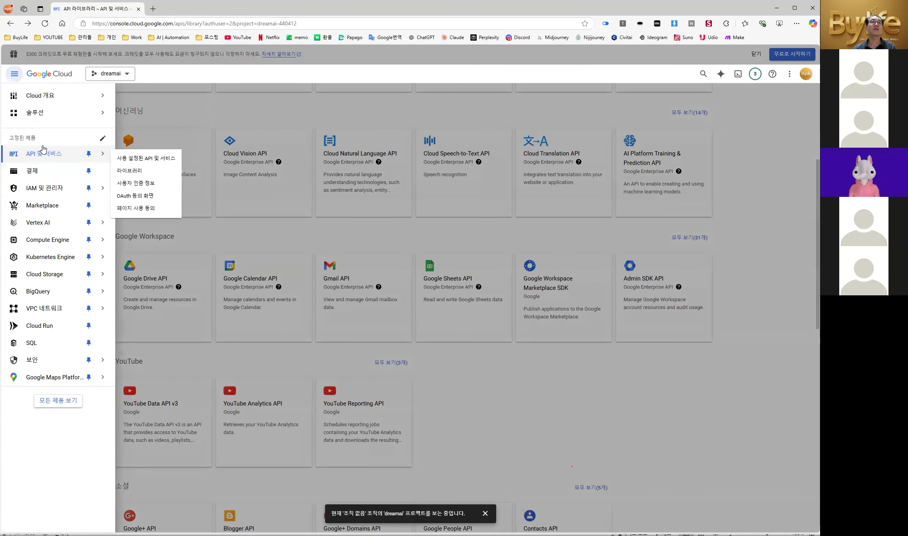
click(162, 186)
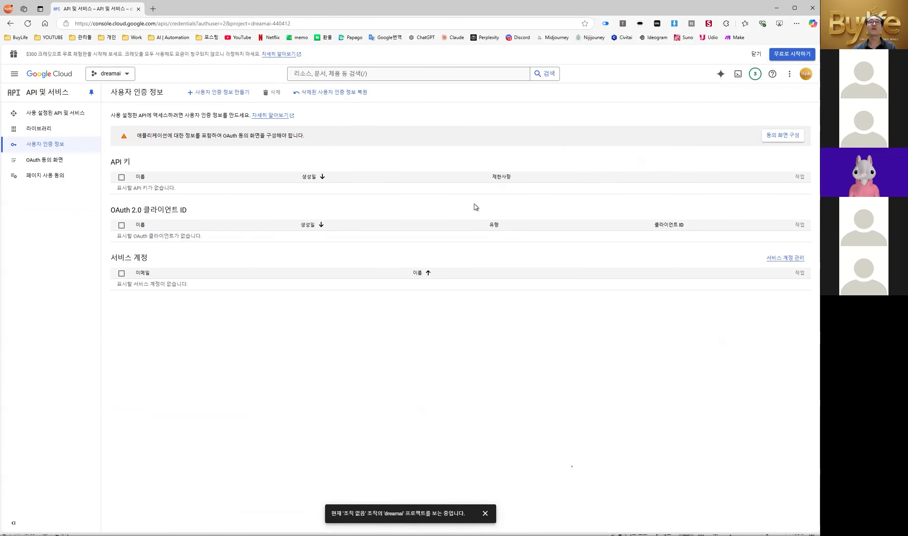
click(226, 94)
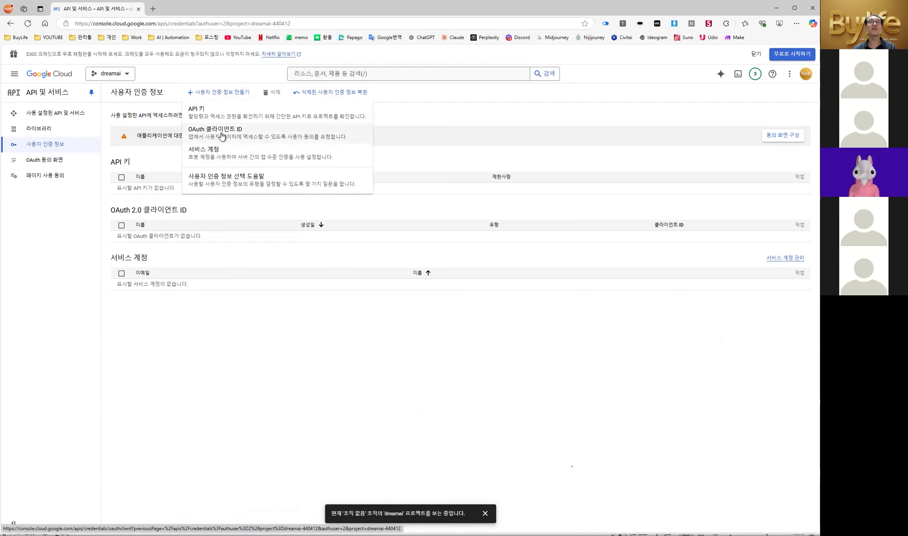
click(236, 135)
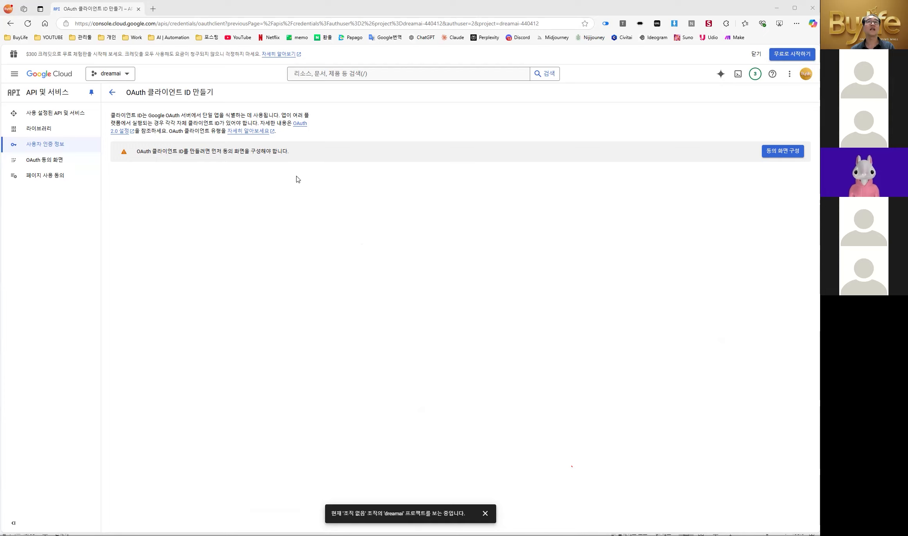
Start configuring the OAuth 동의 화면 with the user type 외부
click(792, 154)
click(791, 155)
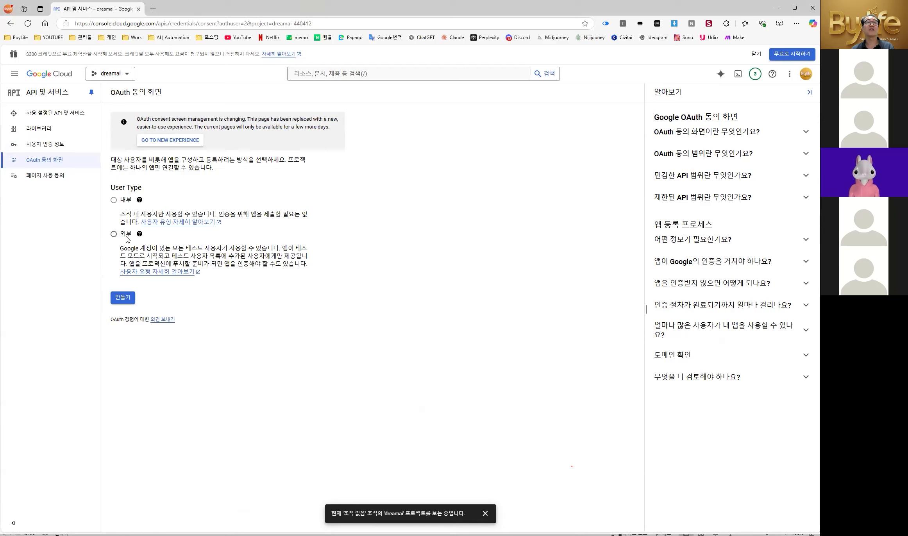
click(114, 234)
click(118, 300)
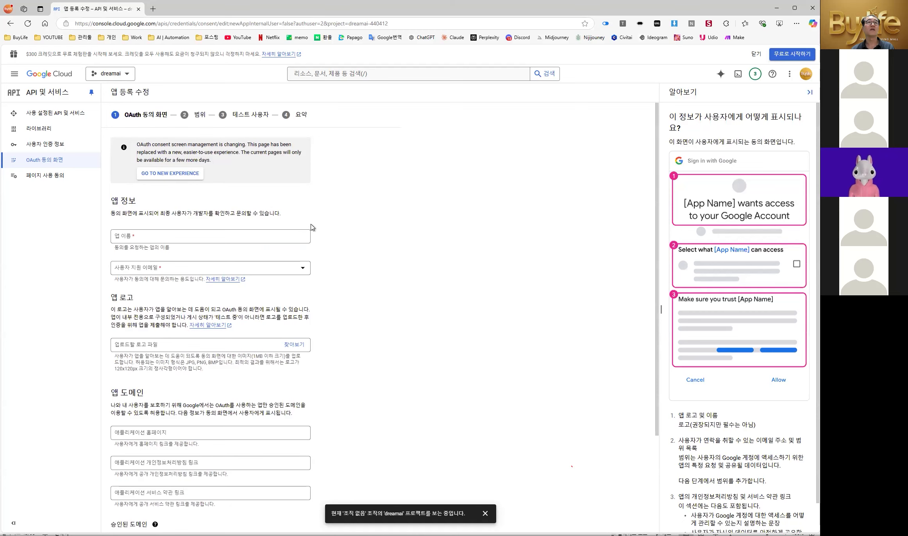
Set the consent screen's app name to DreamAI and choose the account's own address as the user support email
scroll(312, 227, down, 1)
click(218, 199)
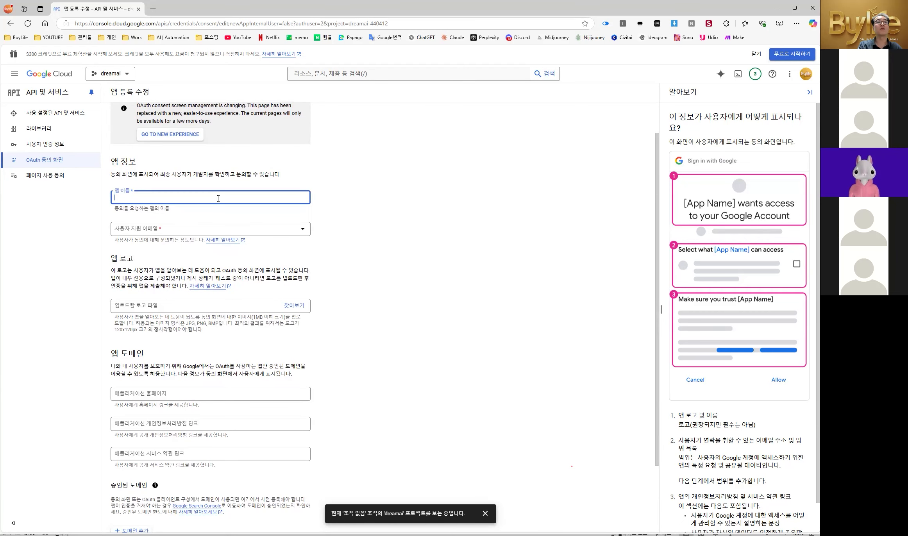
text(D)
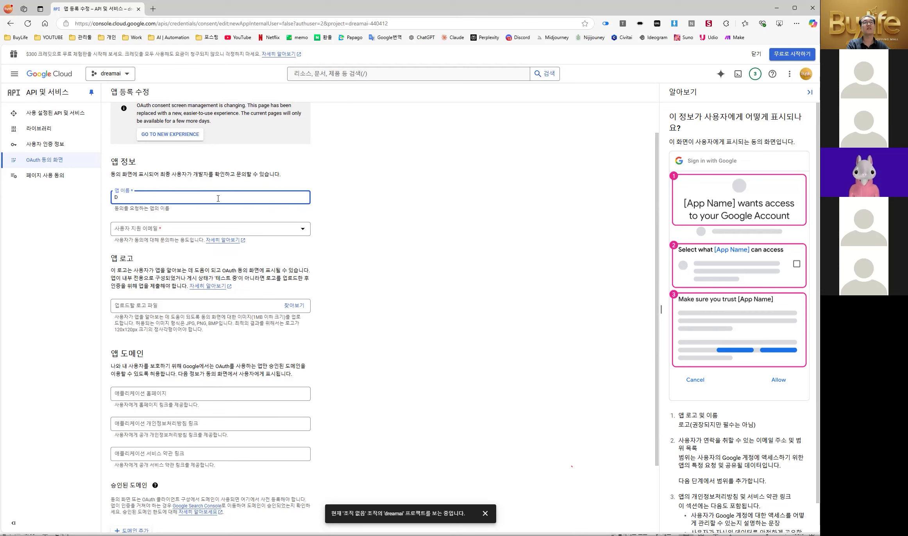
text(reamAI)
click(218, 231)
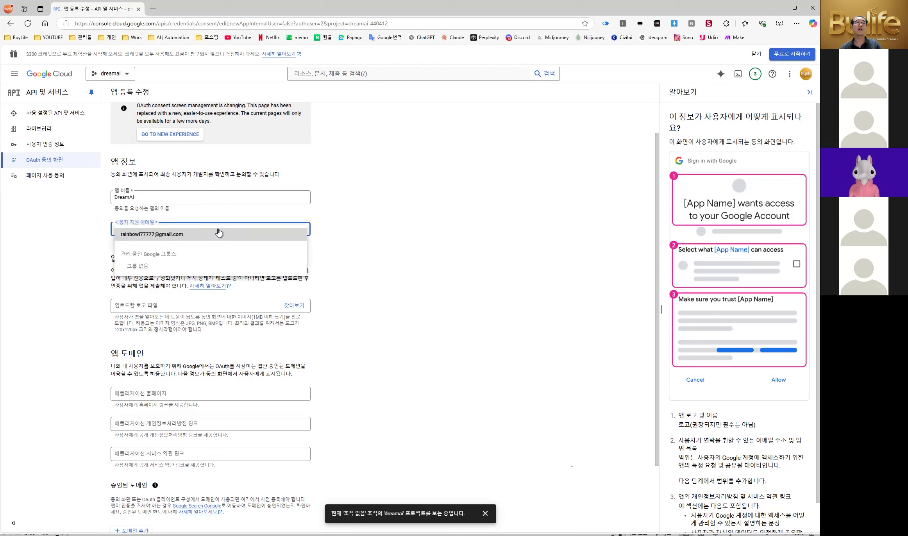
click(218, 234)
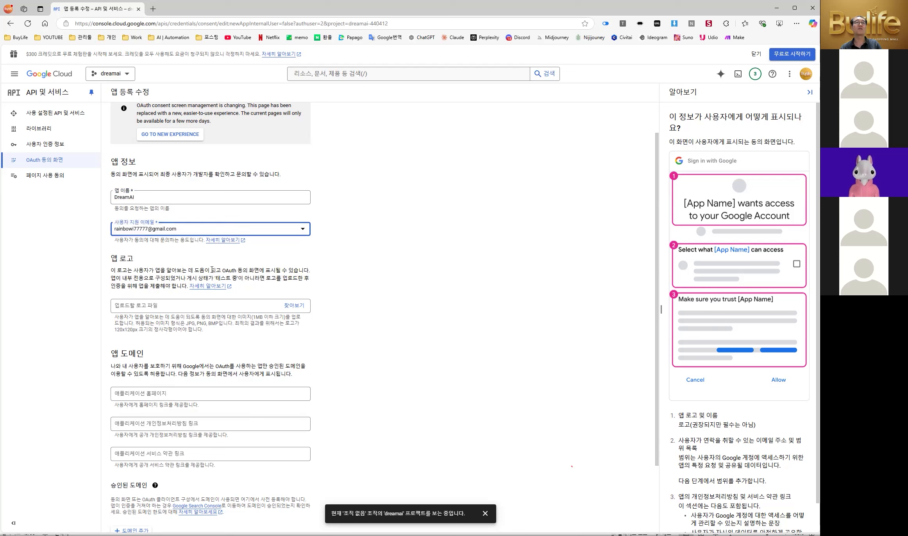
Upload mq8sndip.png from the PDS > DreamAI folder as the consent screen's app logo
scroll(473, 262, down, 2)
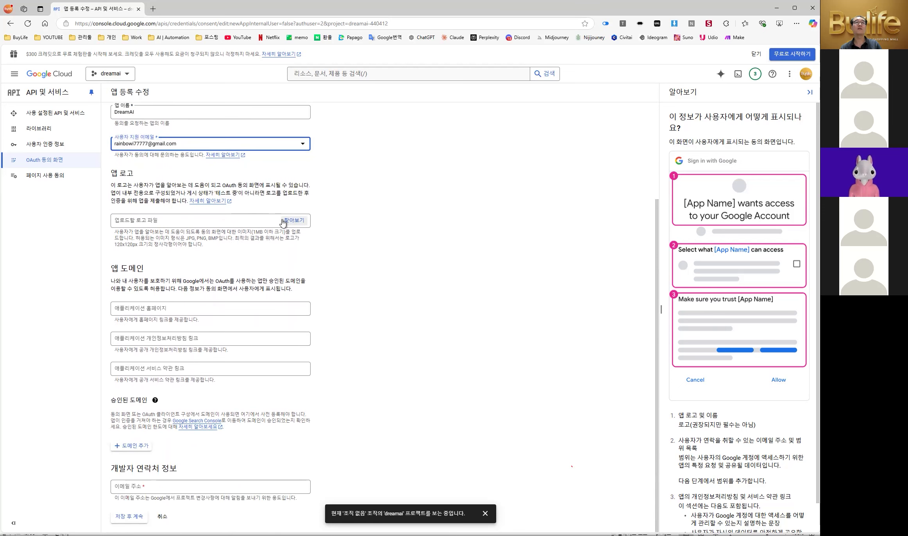
click(282, 222)
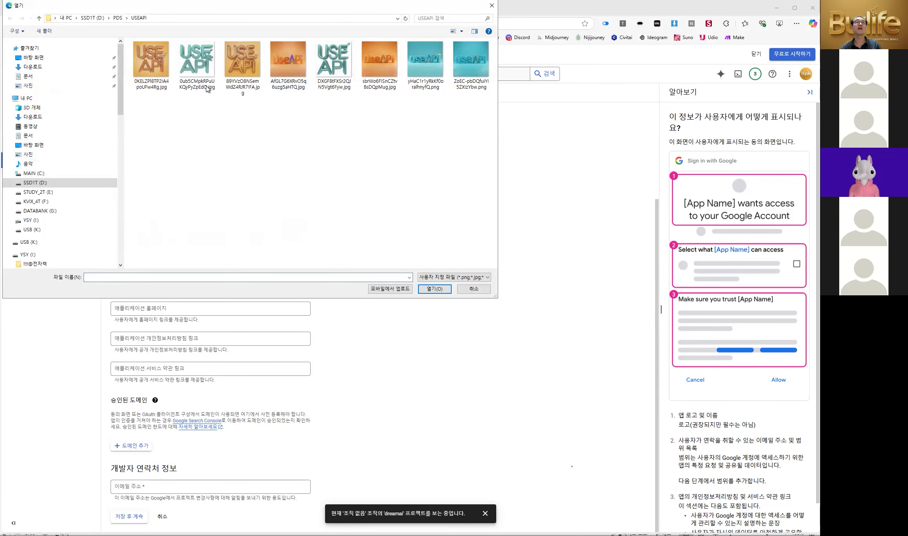
key(alt+Up)
double_click(197, 62)
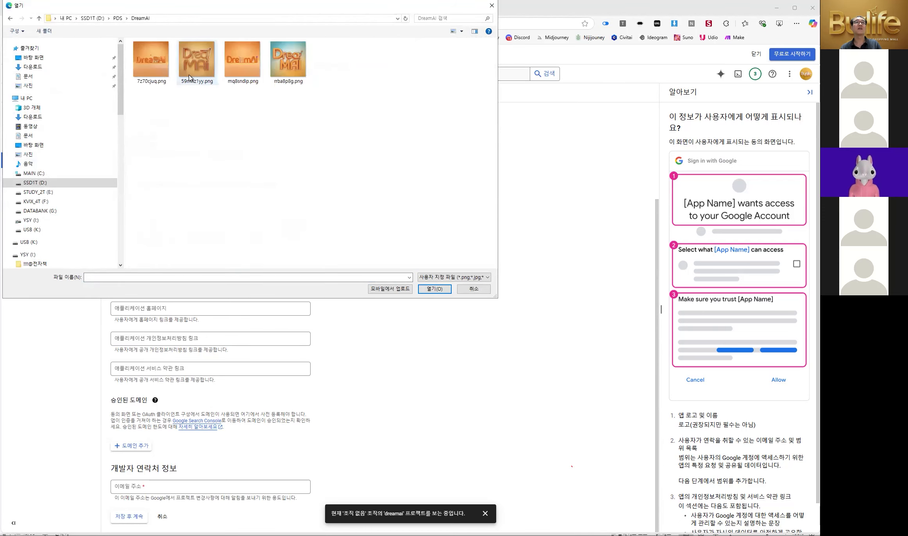
drag(213, 11, 298, 50)
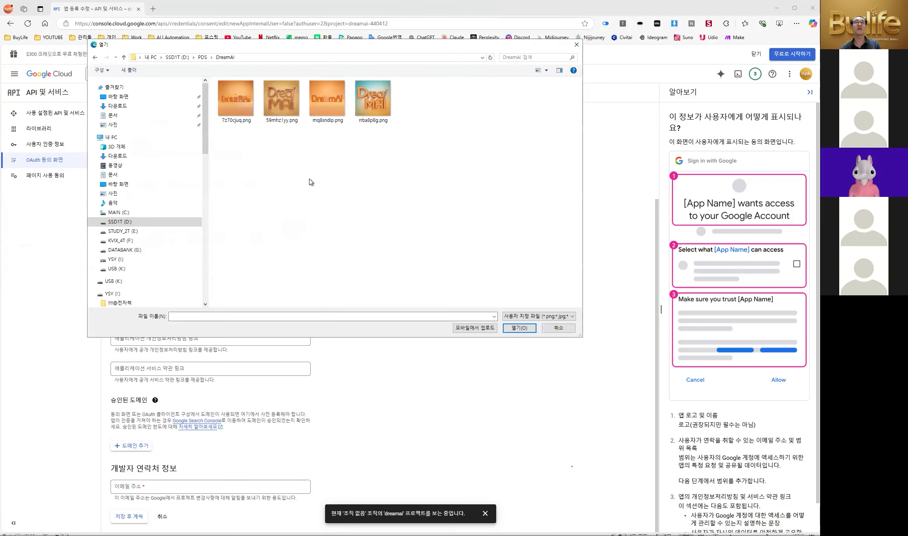
double_click(326, 100)
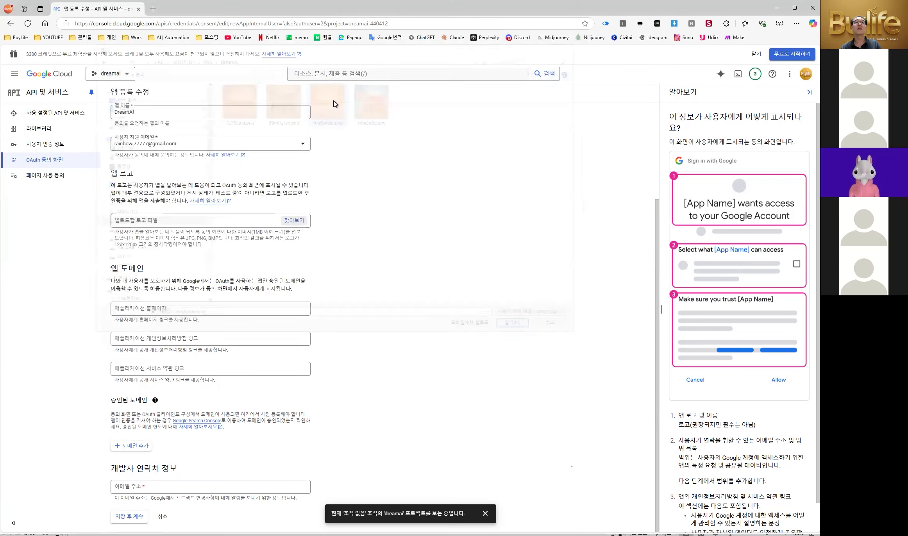
Add a first 승인된 도메인 and fill it with make.com copied from the EdrawMind mind map
scroll(368, 238, down, 2)
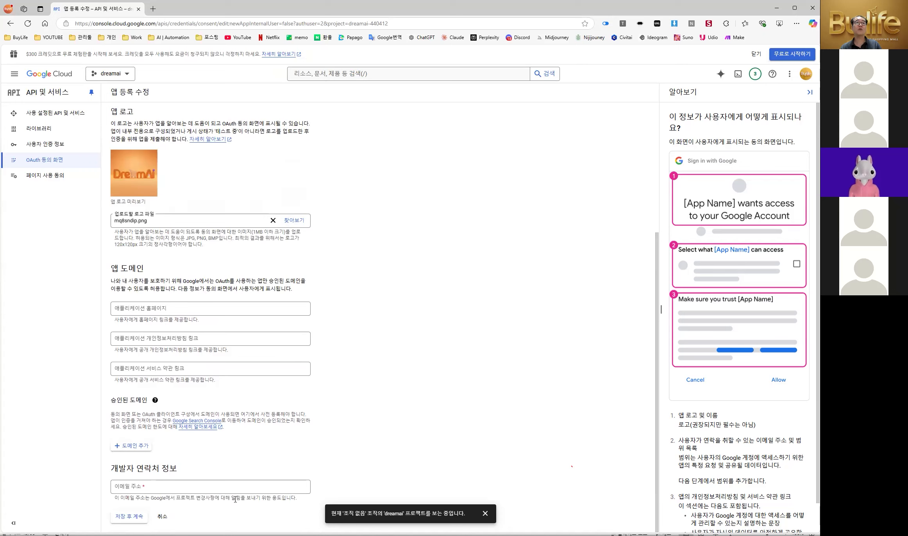
click(135, 445)
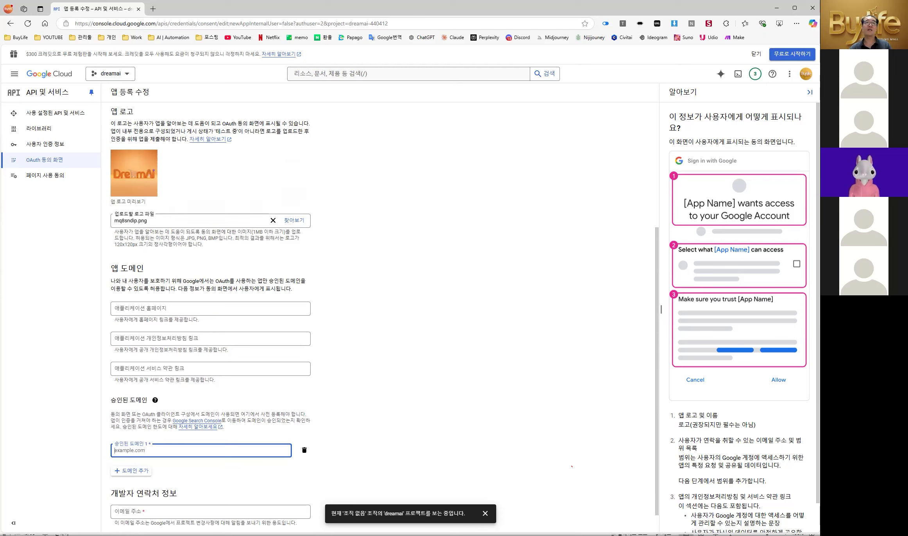
key(alt+Tab)
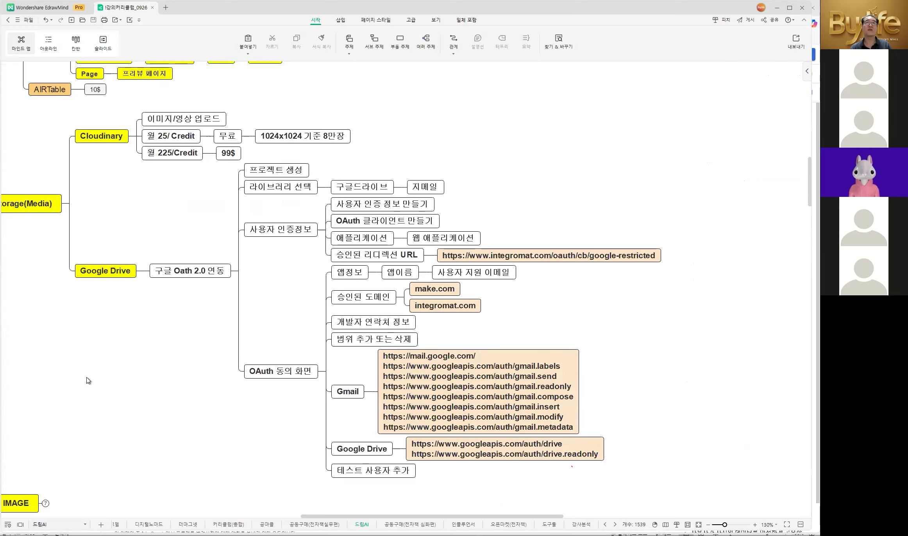
double_click(429, 289)
key(ctrl+c)
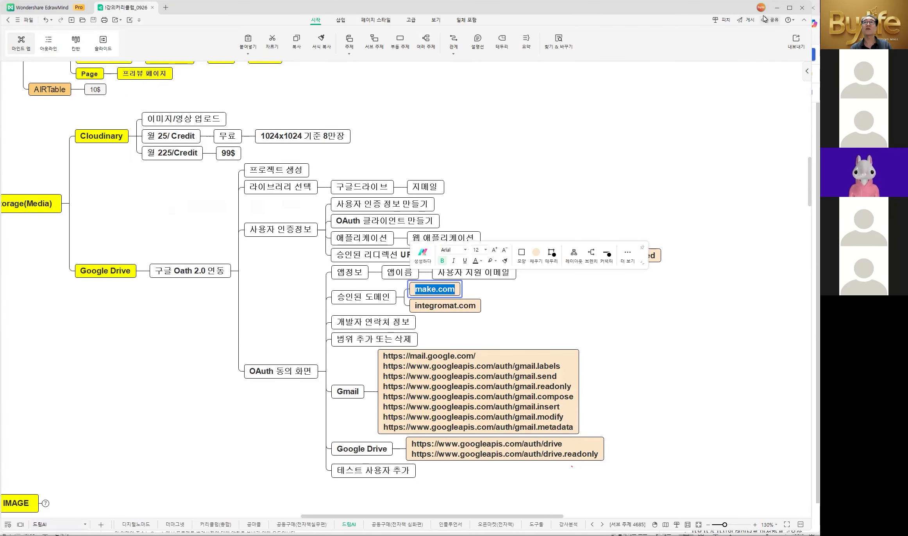
click(776, 8)
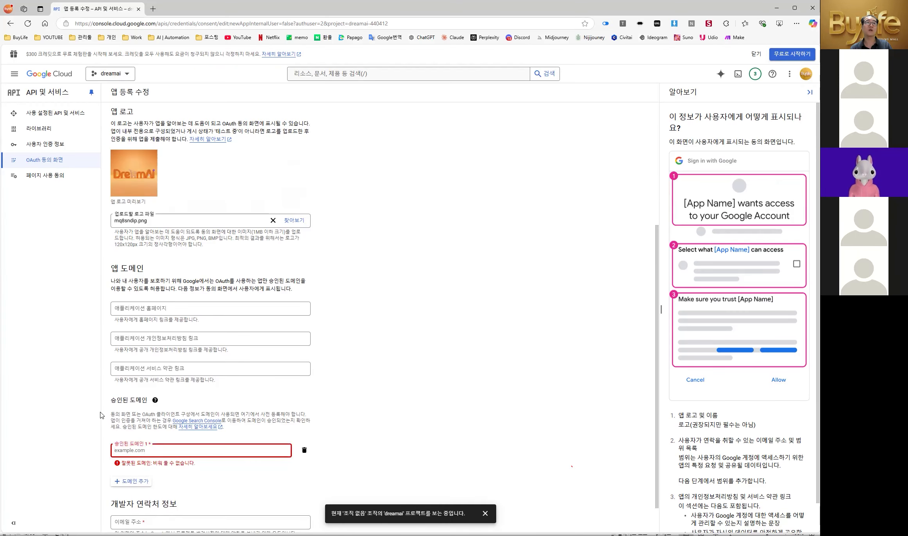
key(ctrl+v)
Add a second 승인된 도메인 and fill it with integromat.com copied from the EdrawMind mind map
click(136, 473)
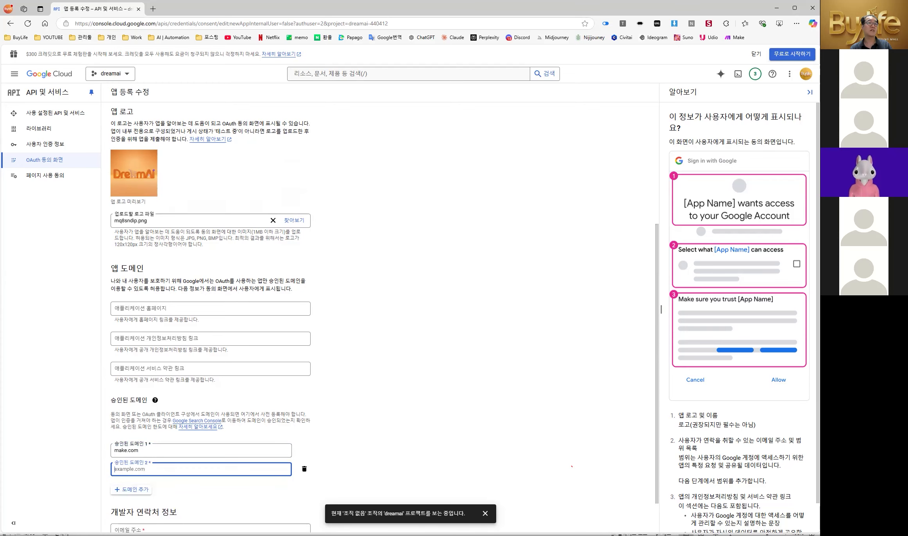
key(alt+Tab)
double_click(441, 307)
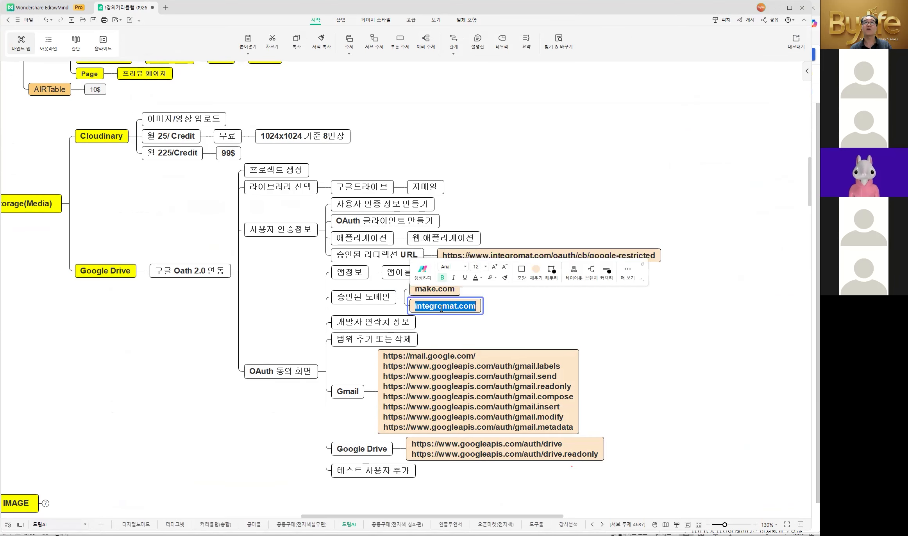
click(496, 322)
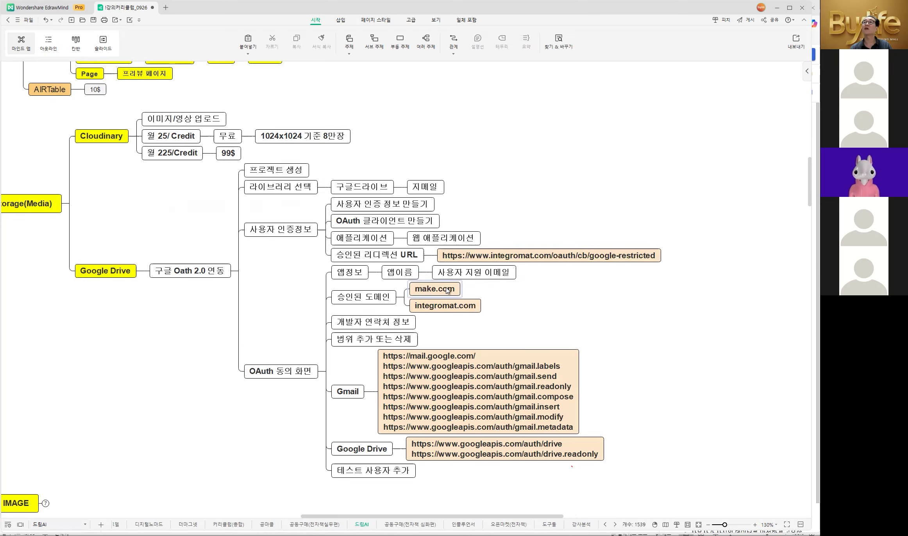
double_click(454, 305)
key(ctrl+c)
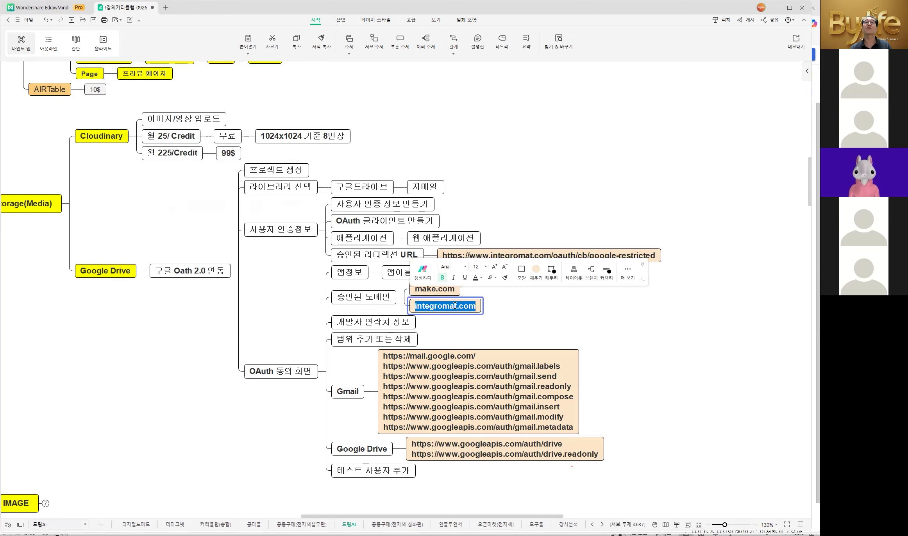
click(493, 319)
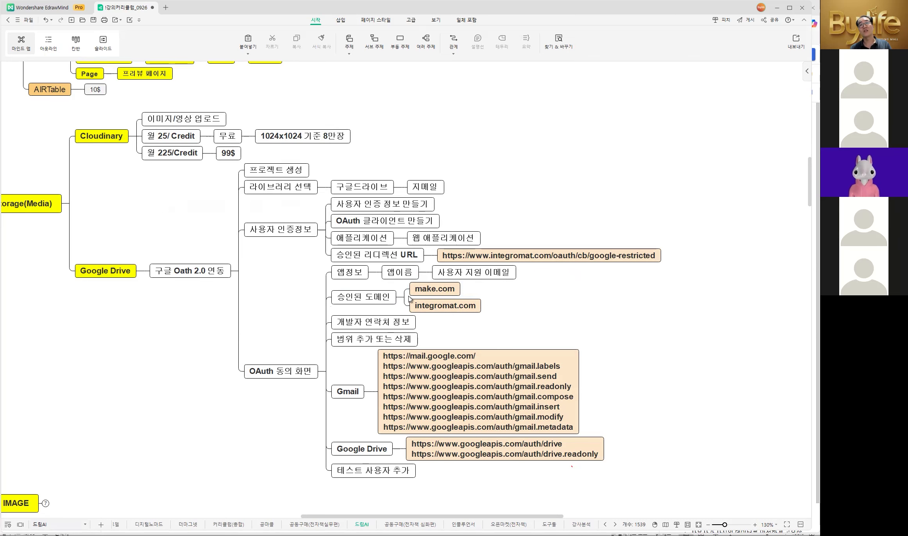
click(776, 9)
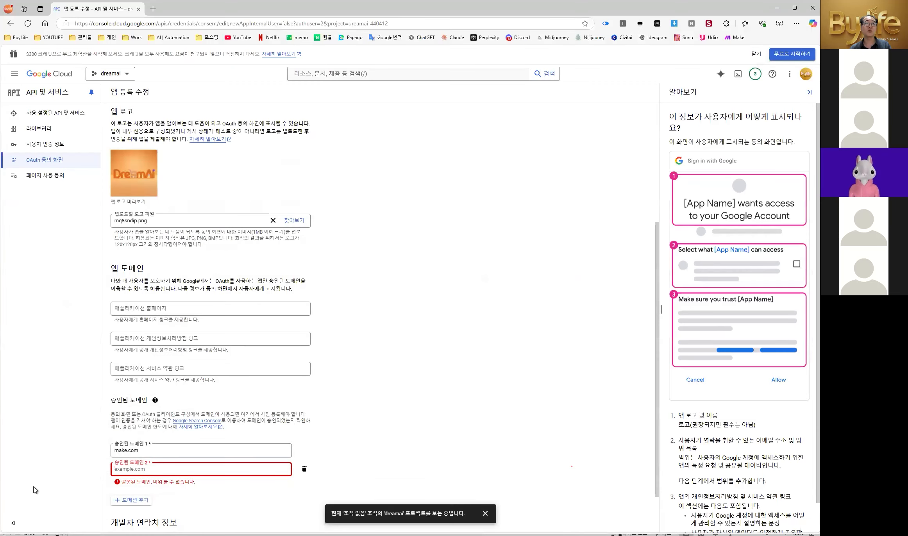
click(148, 468)
key(ctrl+v)
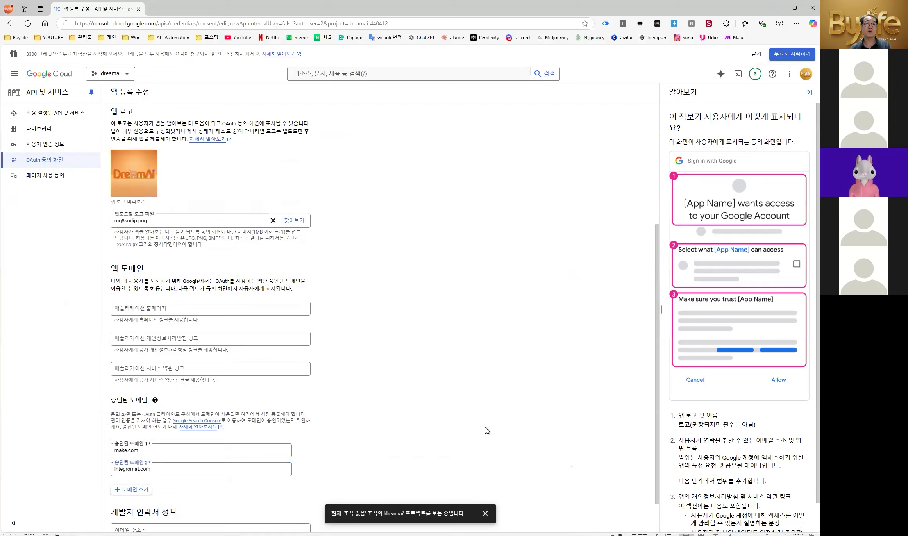
Check which address is chosen as the user support email, for use as the developer contact
scroll(485, 430, down, 1)
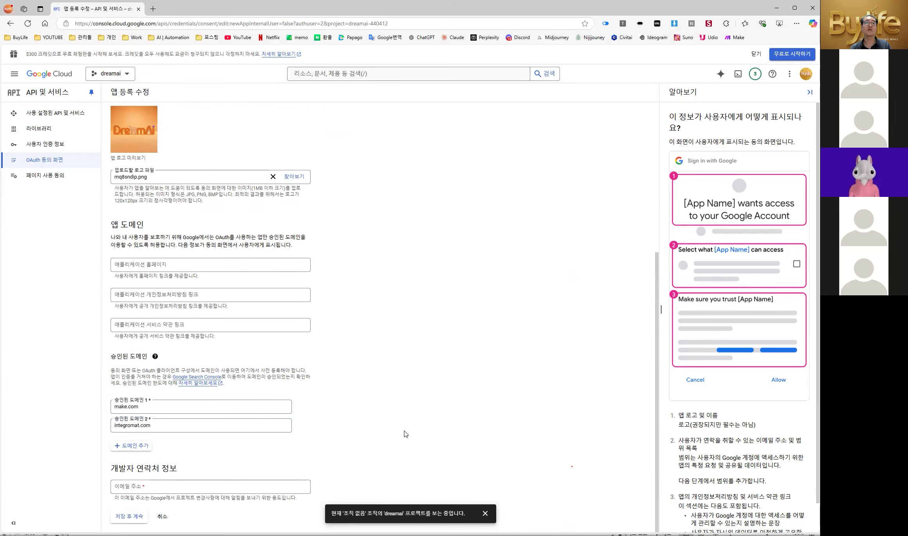
click(159, 487)
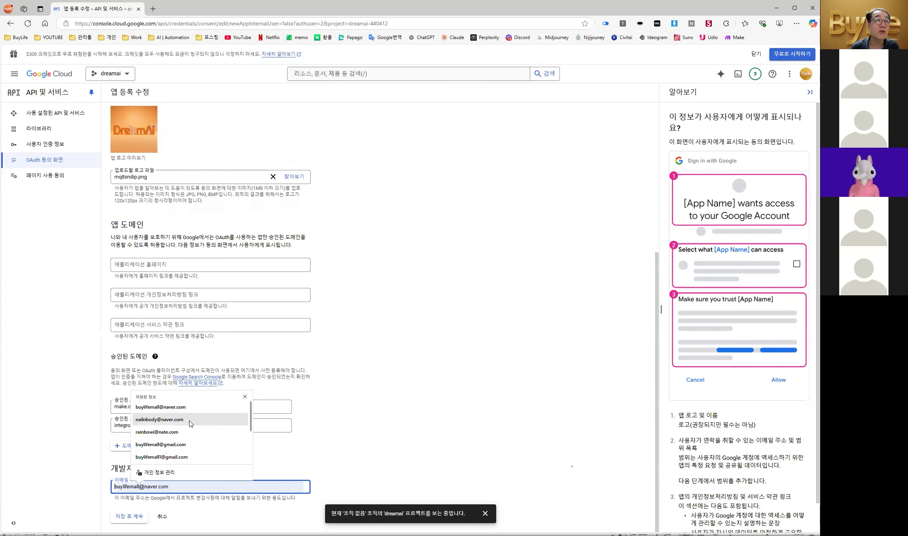
click(343, 366)
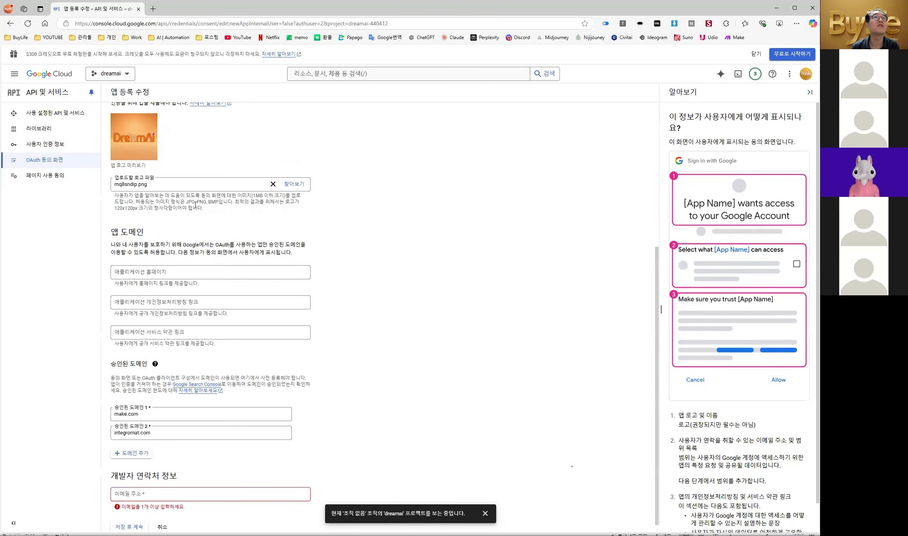
scroll(202, 223, up, 4)
click(198, 205)
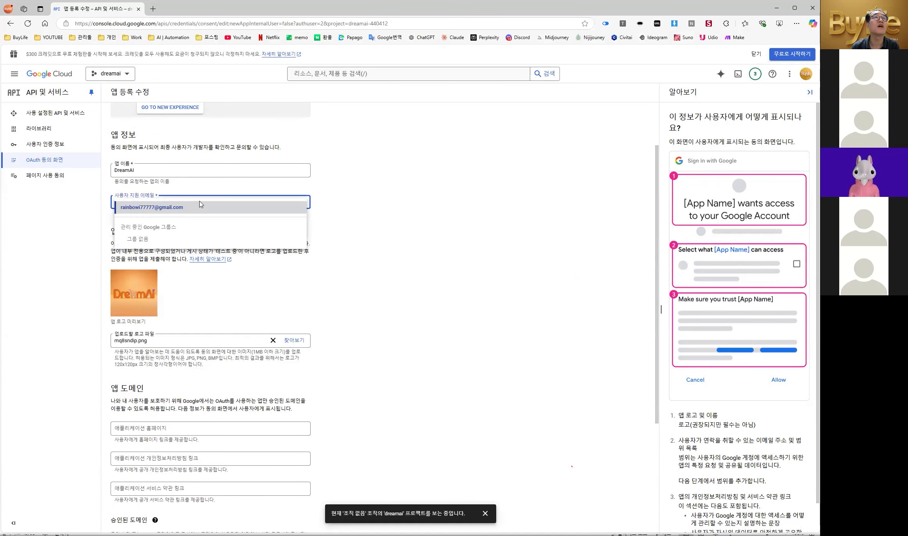
click(351, 436)
scroll(351, 449, down, 4)
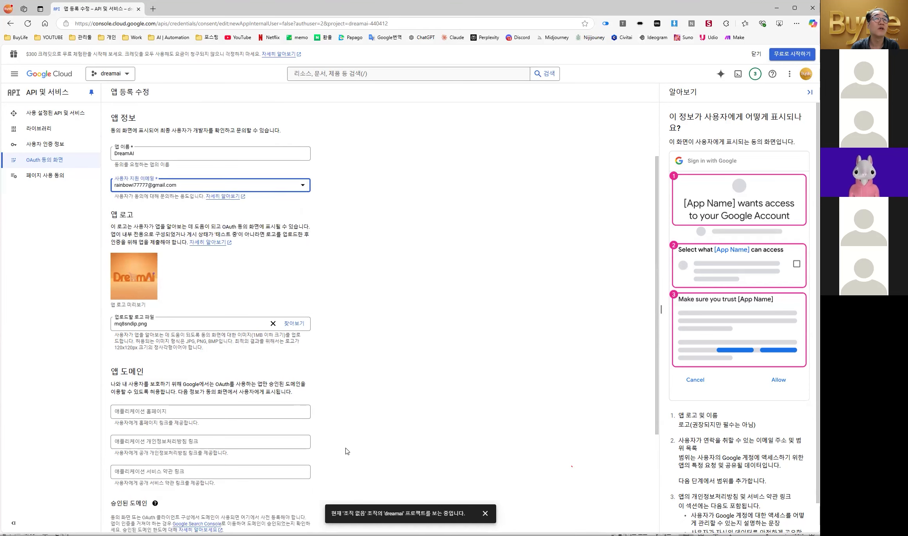
Enter the account's own address once as the developer contact email and save the app information to continue to 범위
click(169, 483)
text(RA)
key(BackSpace)
key(BackSpace)
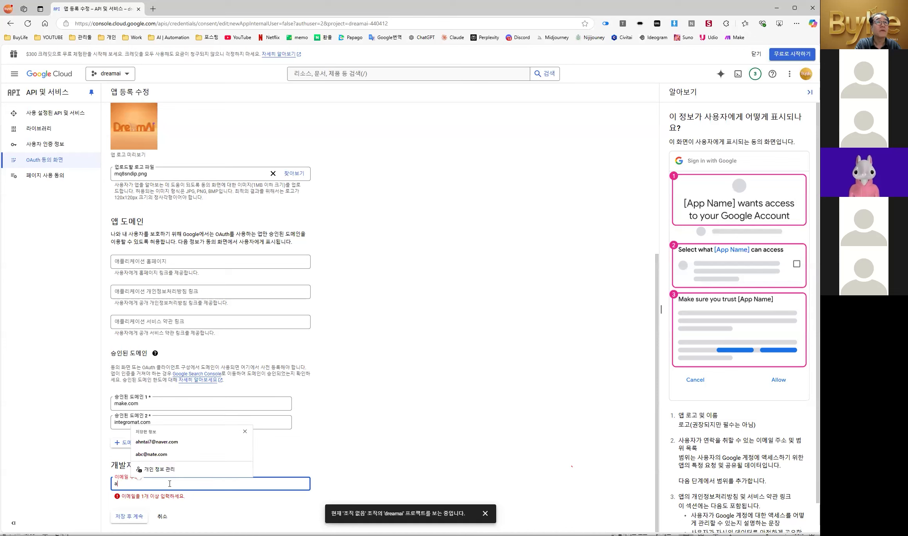
text(ra)
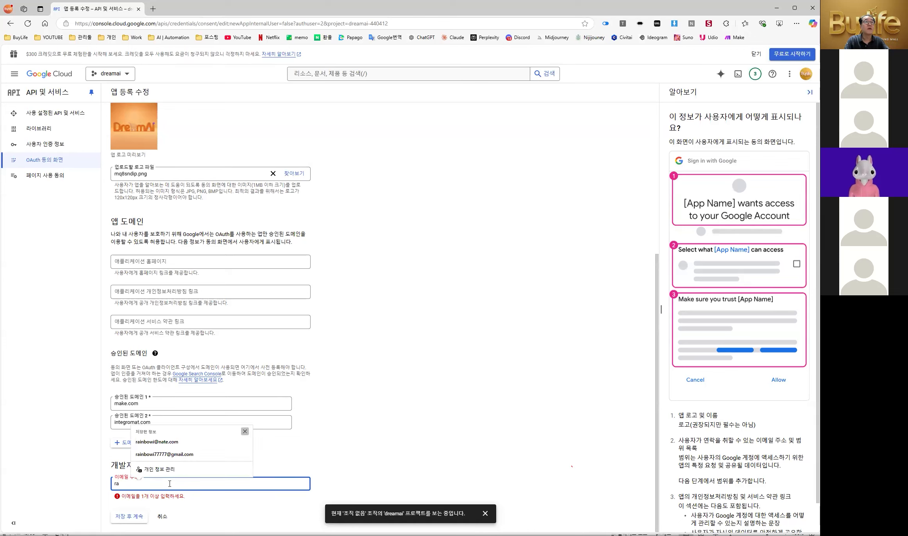
click(191, 453)
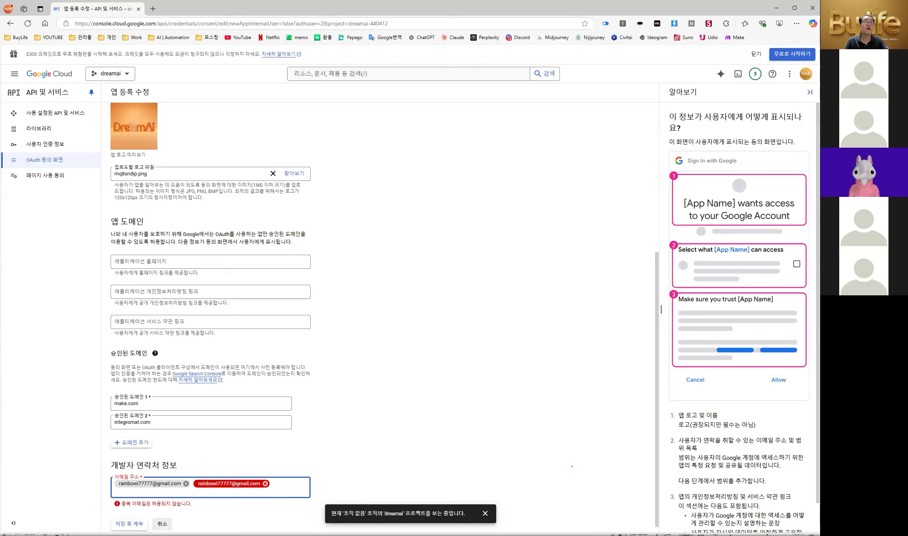
click(266, 484)
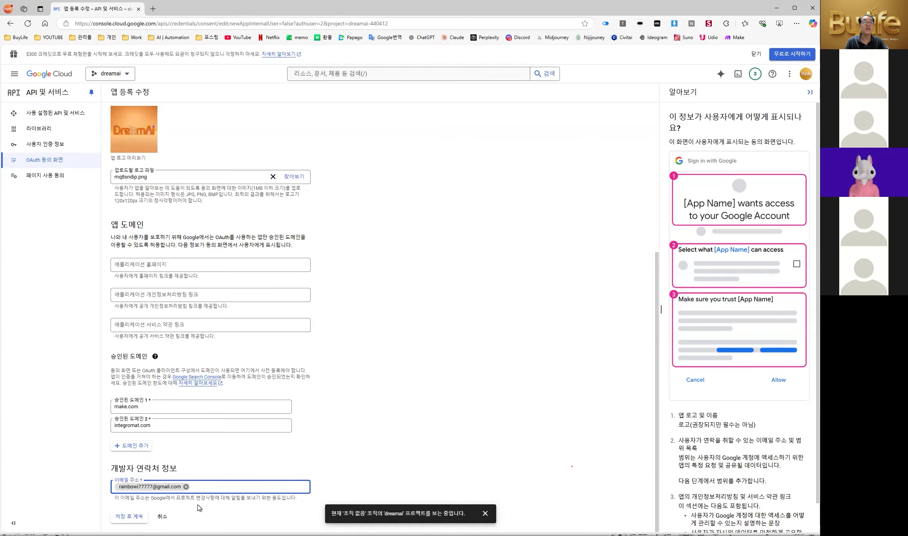
click(129, 516)
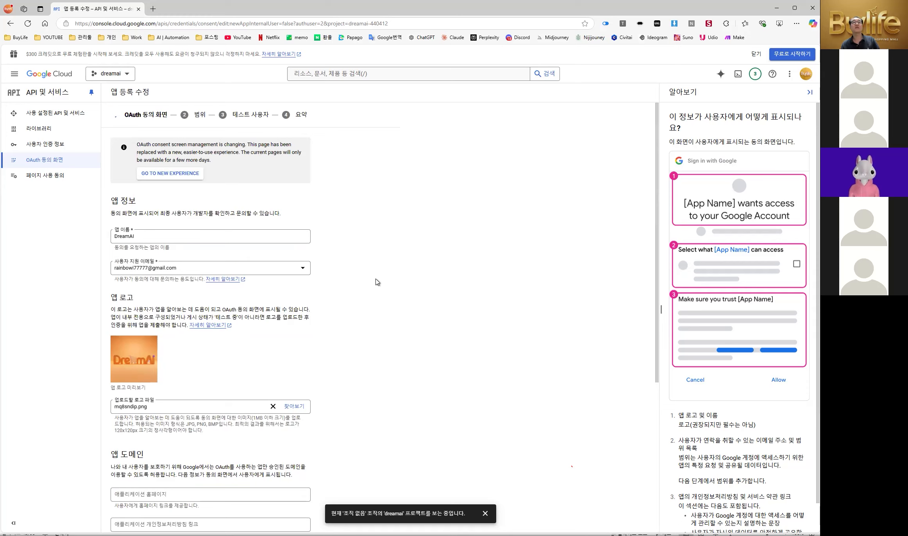
scroll(377, 282, down, 5)
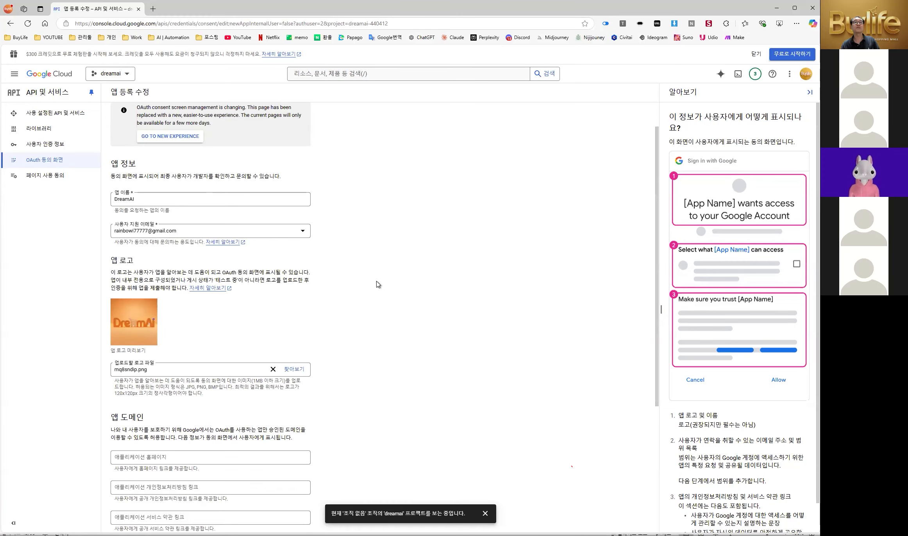
click(490, 514)
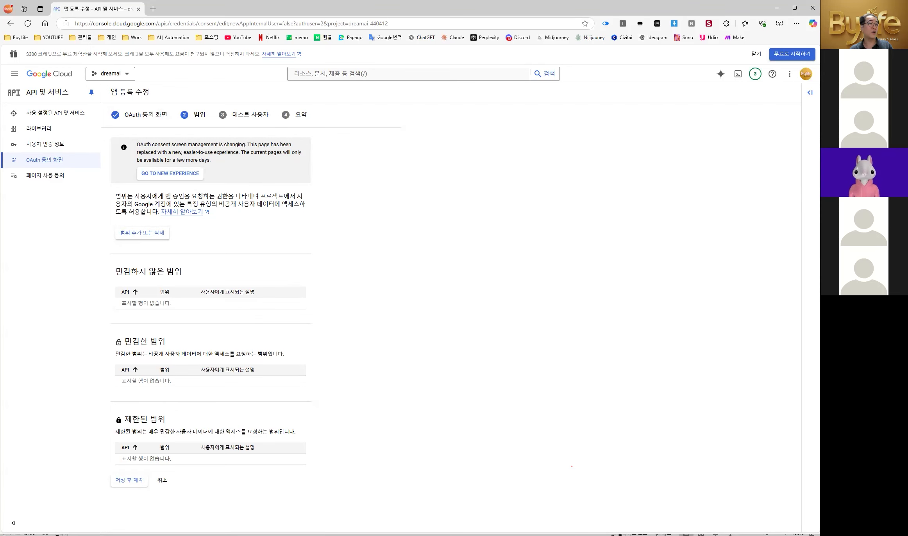
Review the Gmail and Google Drive scopes in the EdrawMind mind map and open 범위 추가 또는 삭제 for the app
key(alt+Tab)
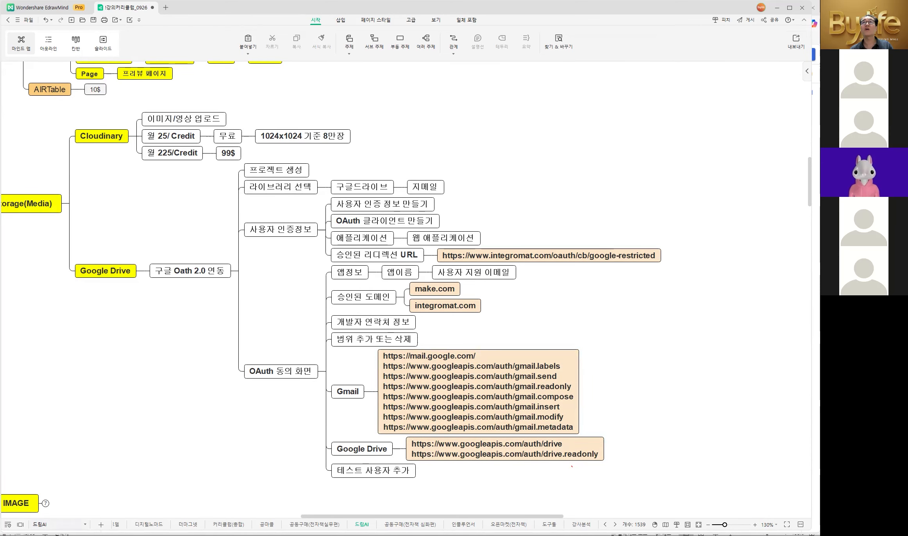
drag(812, 78, 820, 78)
click(786, 8)
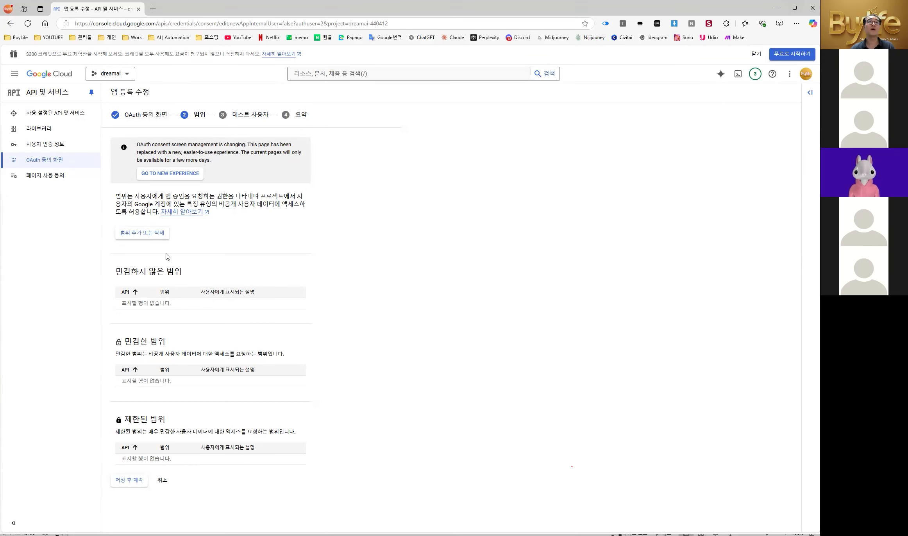
click(155, 238)
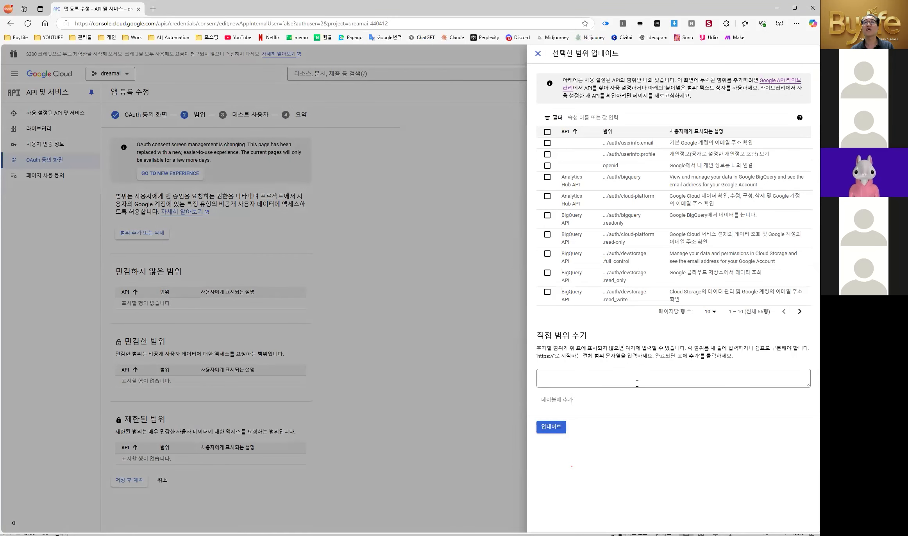
Filter the list of available API scopes by email
click(567, 117)
text(email)
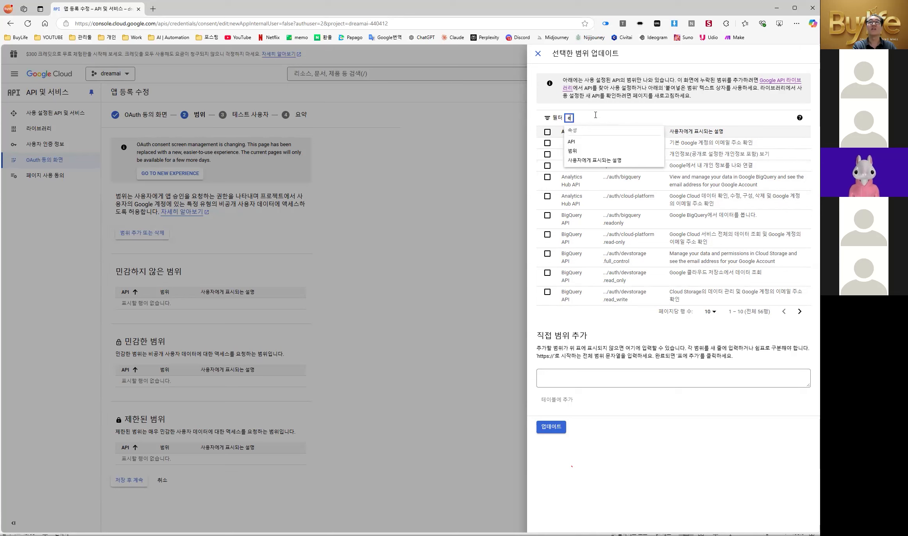
key(BackSpace)
key(BackSpace)
key(BackSpace)
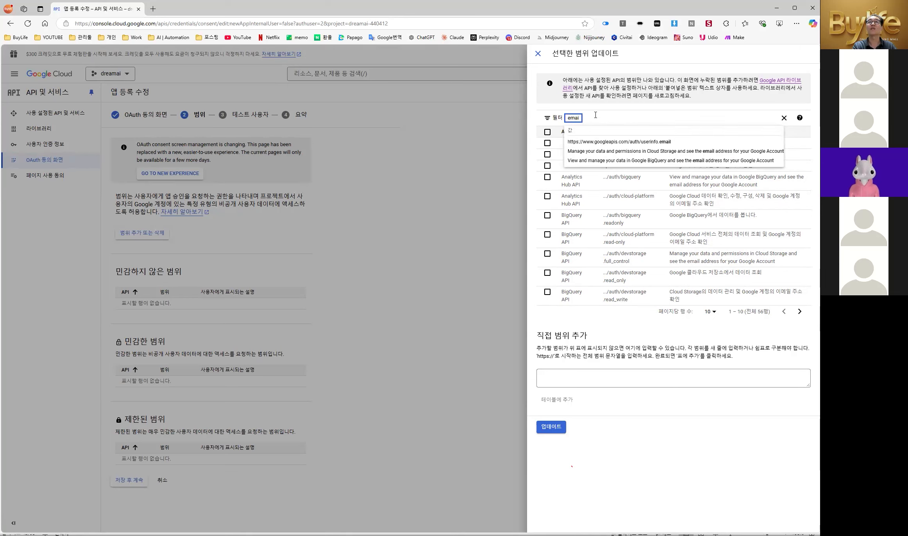
text(ail)
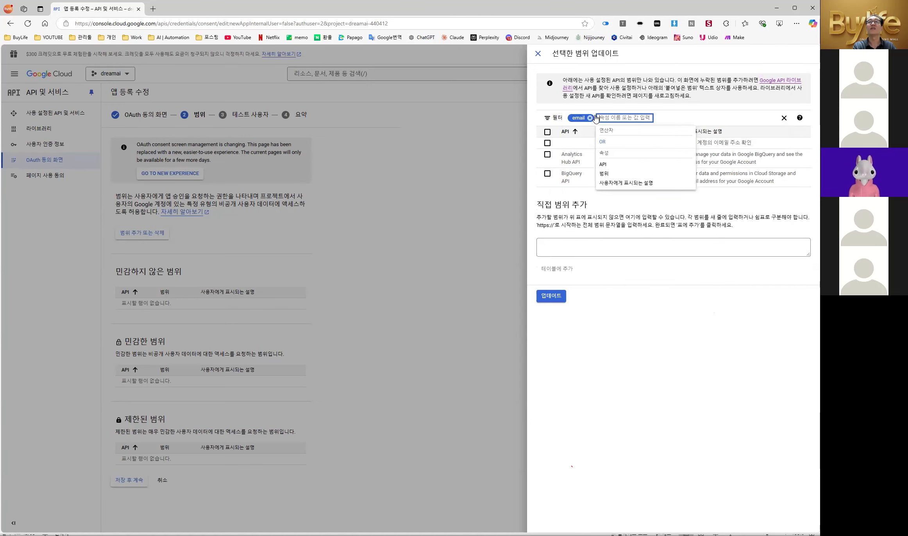
Clear the email filter and paste the eight Gmail scopes from the EdrawMind mind map into the manual scope box in Google Cloud
key(Return)
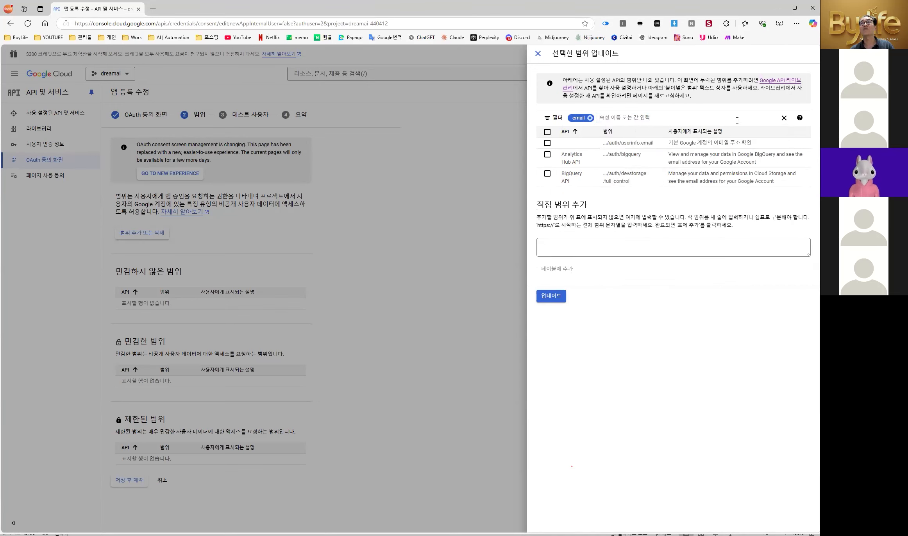
click(589, 117)
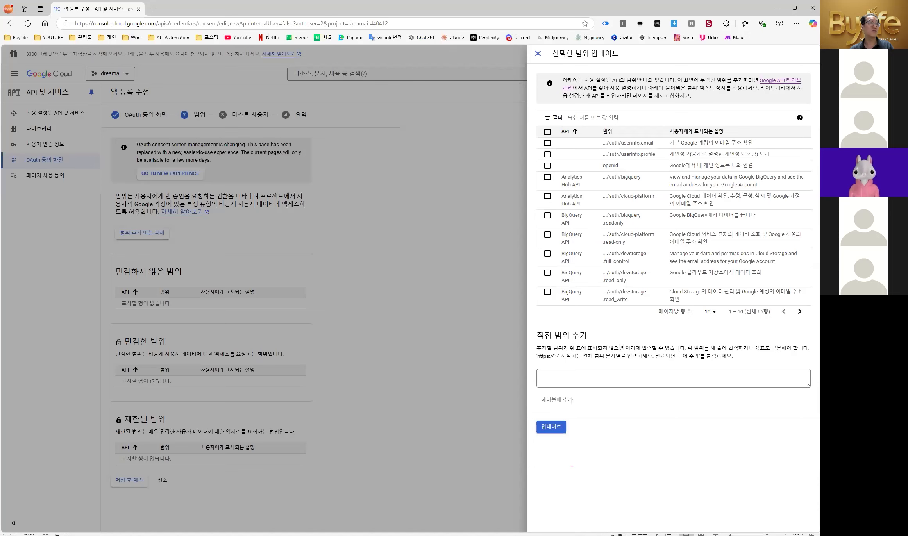
key(alt+Tab)
double_click(427, 387)
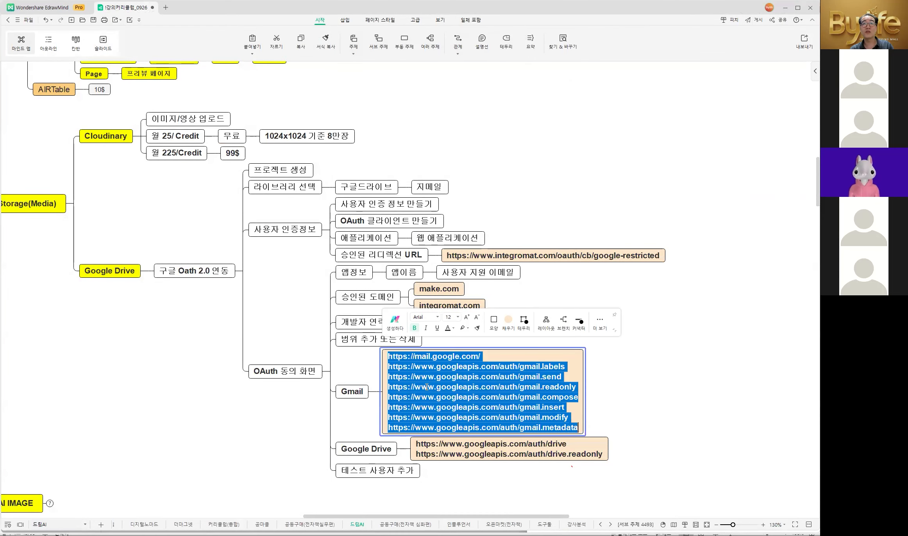
click(562, 419)
drag(580, 428, 387, 355)
click(785, 8)
click(601, 376)
key(ctrl+v)
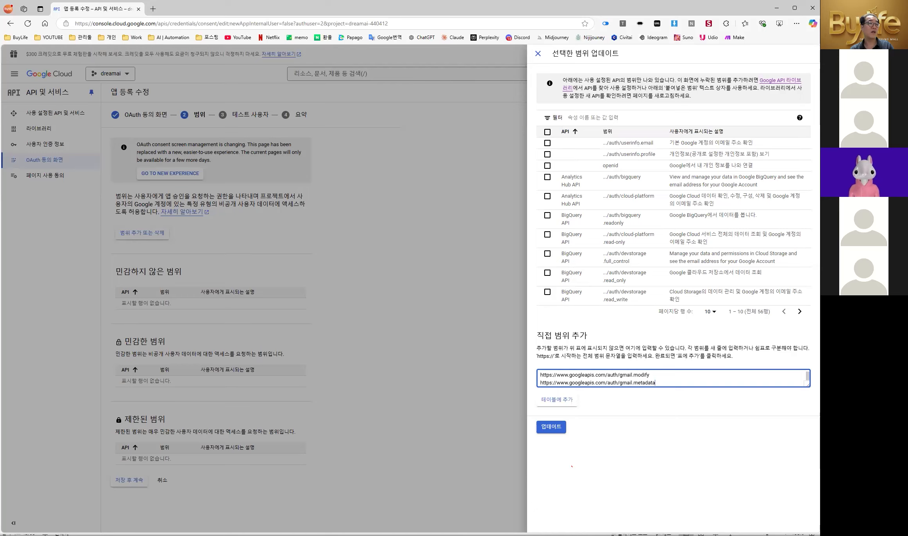
Copy the drive and drive.readonly scopes from the EdrawMind mind map and append them on new lines below the Gmail scopes in Google Cloud
key(alt+Tab)
click(571, 443)
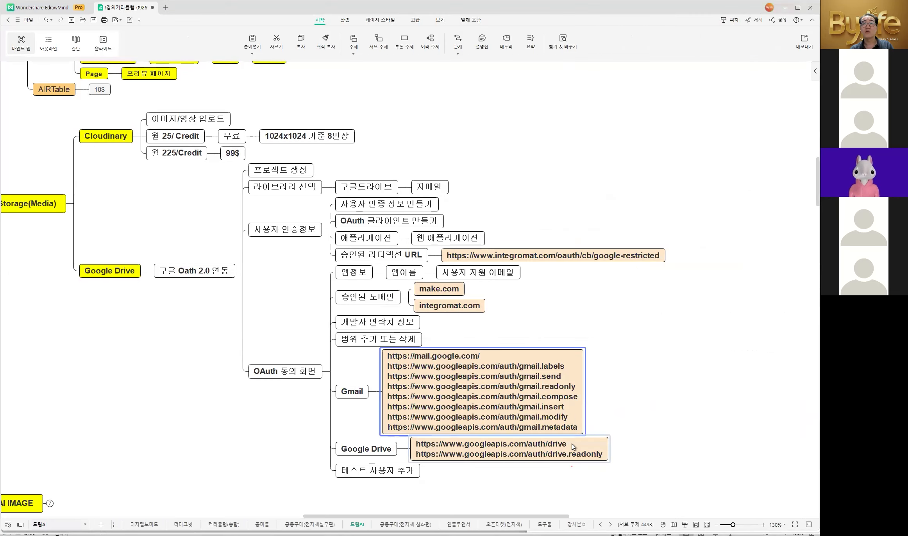
double_click(571, 443)
key(ctrl+c)
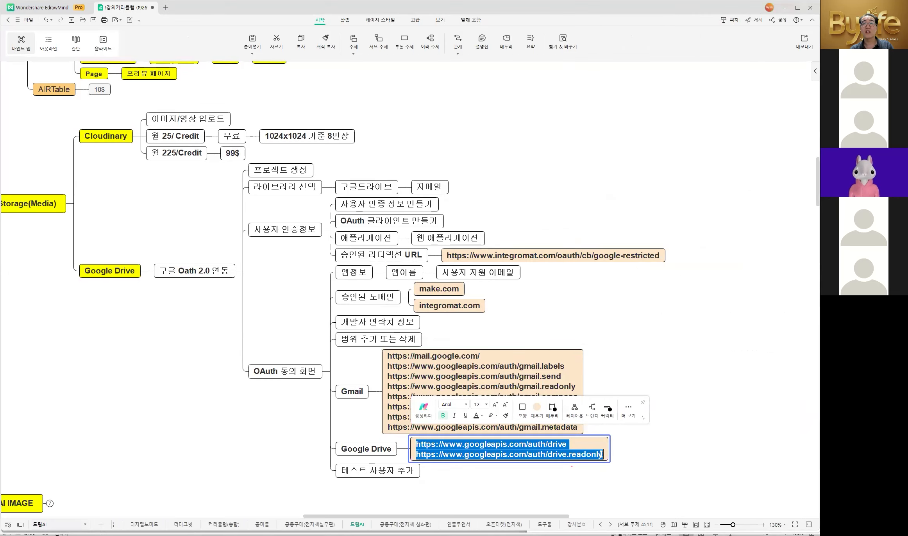
click(785, 7)
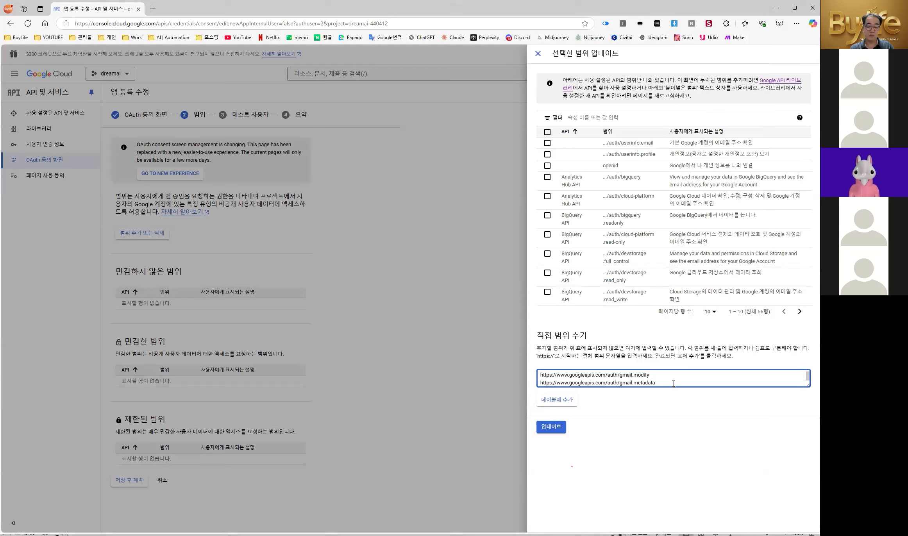
key(Return)
key(BackSpace)
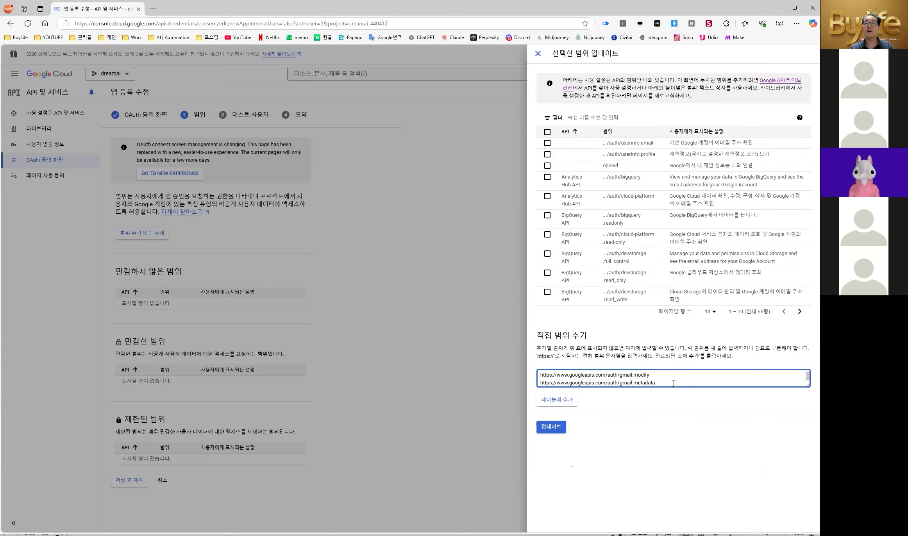
key(Return)
key(ctrl+v)
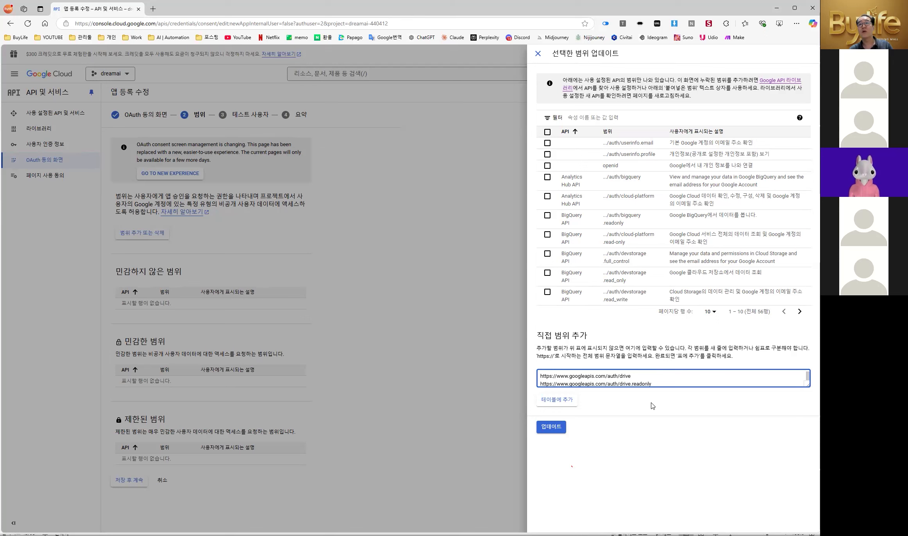
Add the pasted scopes to the table, update the app's scope selection and save it to continue to 테스트 사용자
click(560, 406)
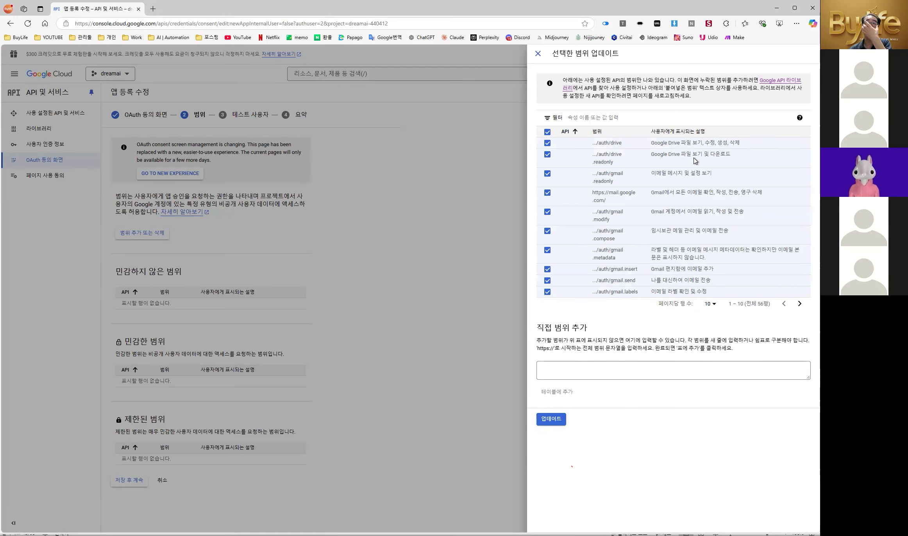
click(553, 421)
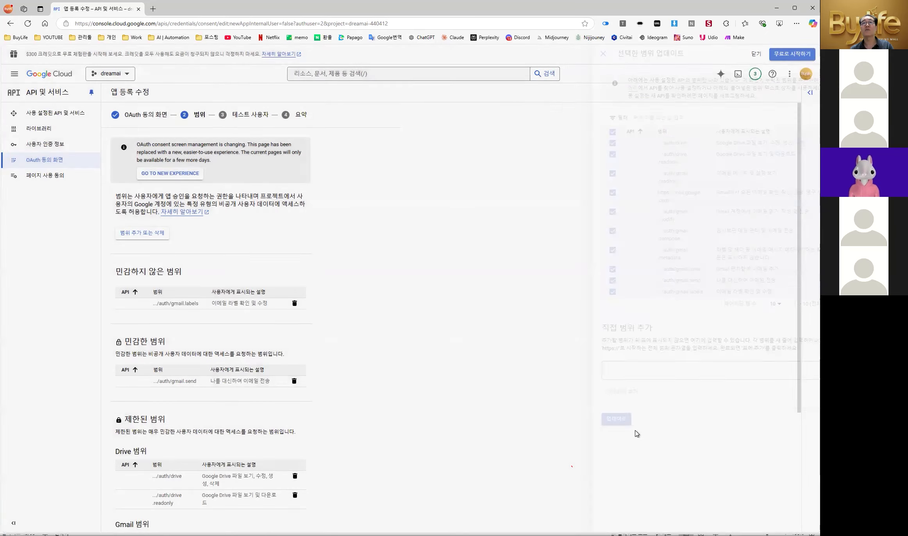
scroll(504, 428, down, 4)
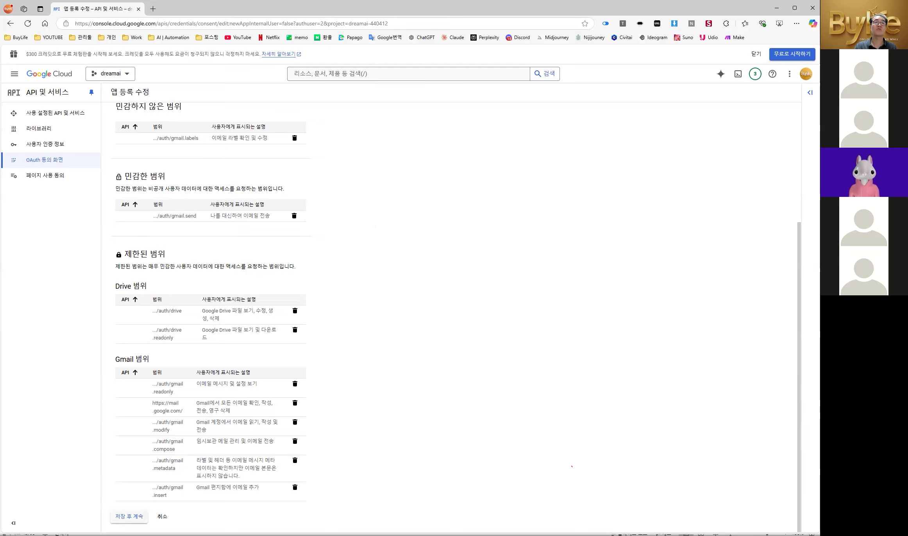
click(129, 516)
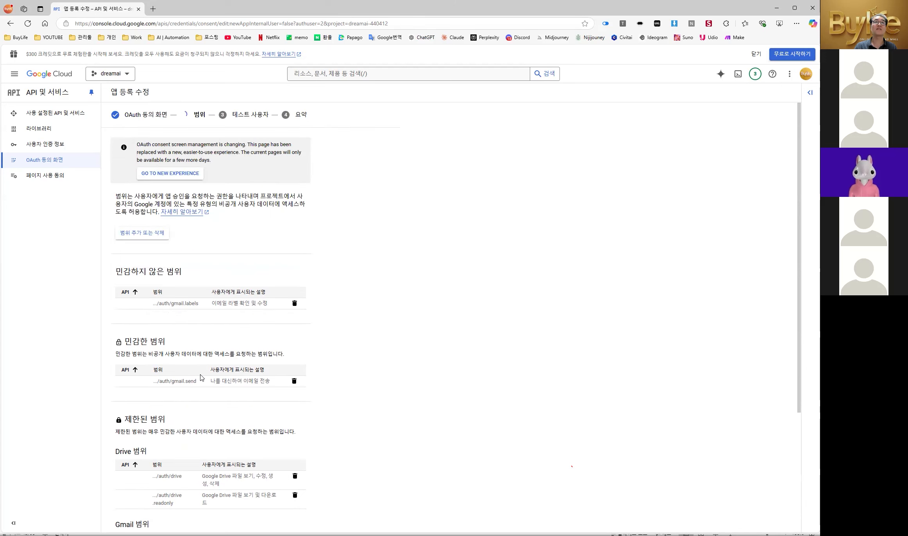
scroll(201, 377, down, 4)
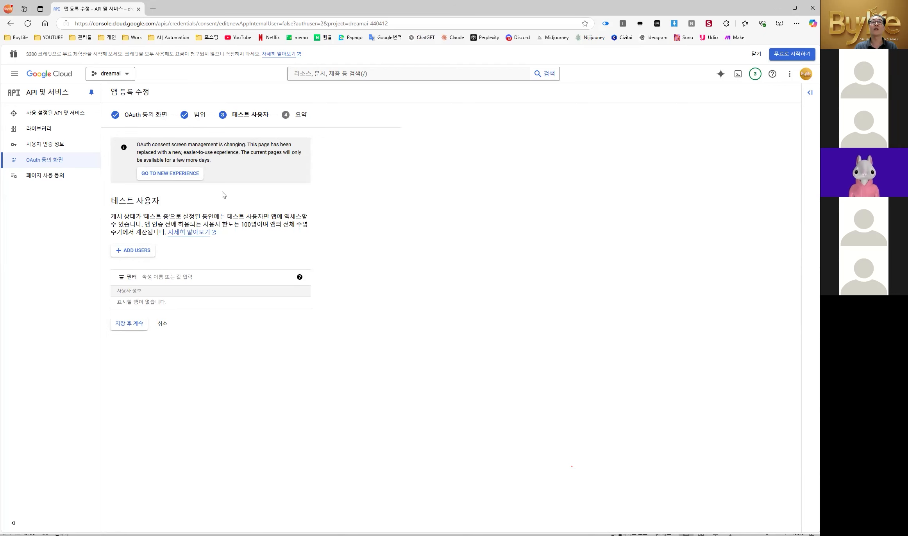
Add the account's own email address as a test user and save to continue to 요약
click(140, 253)
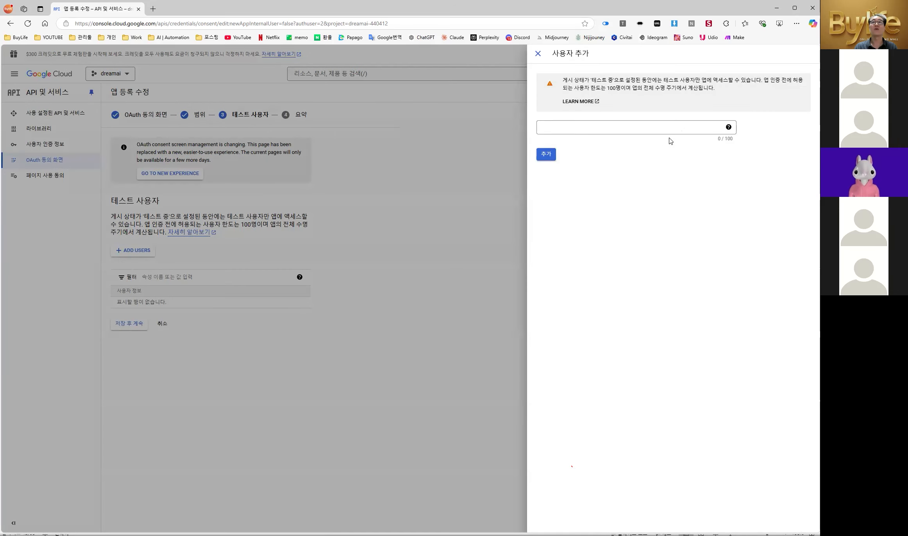
click(662, 132)
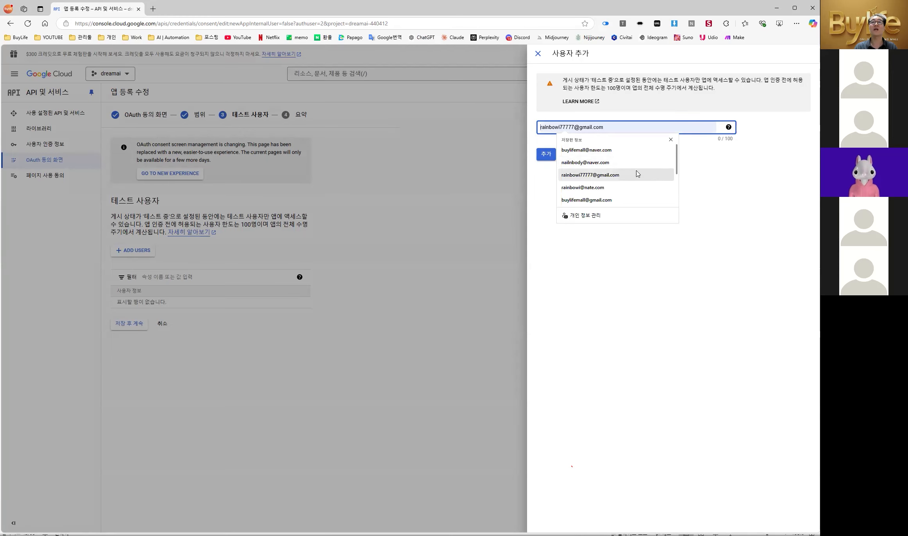
click(590, 174)
click(546, 155)
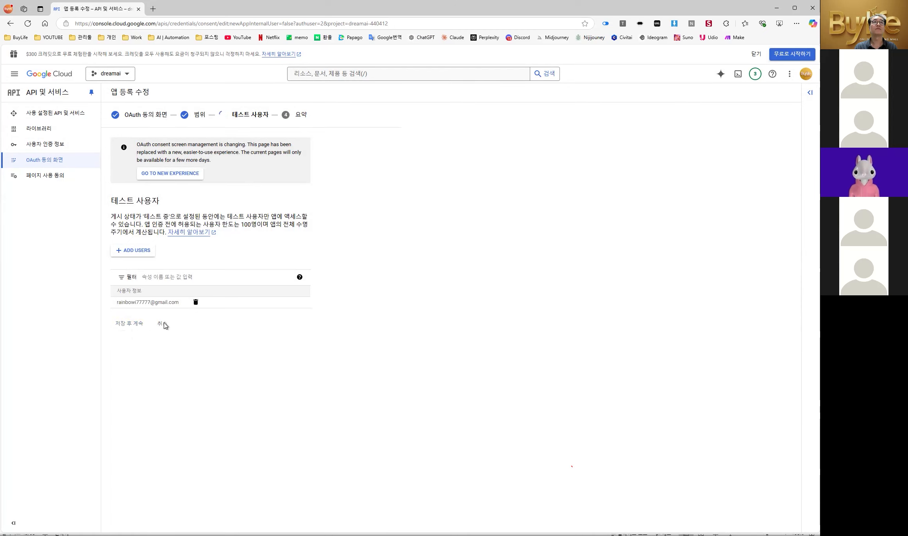
Review the app registration summary and open the new OAuth management experience
scroll(393, 231, down, 4)
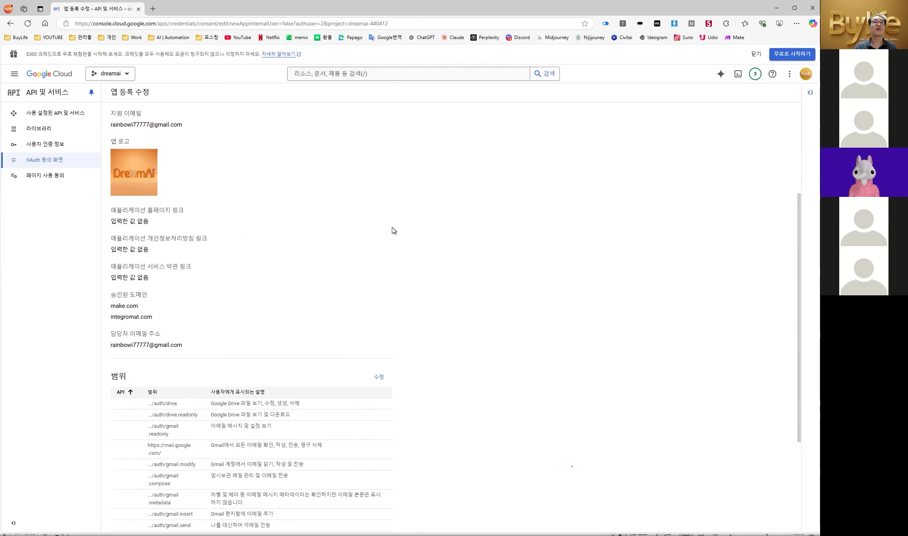
scroll(393, 231, down, 4)
scroll(369, 271, up, 8)
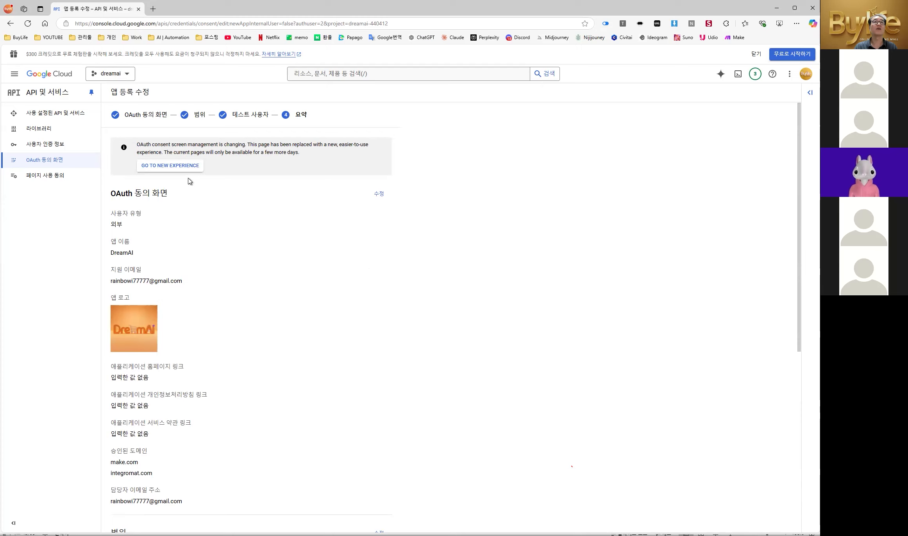
click(182, 166)
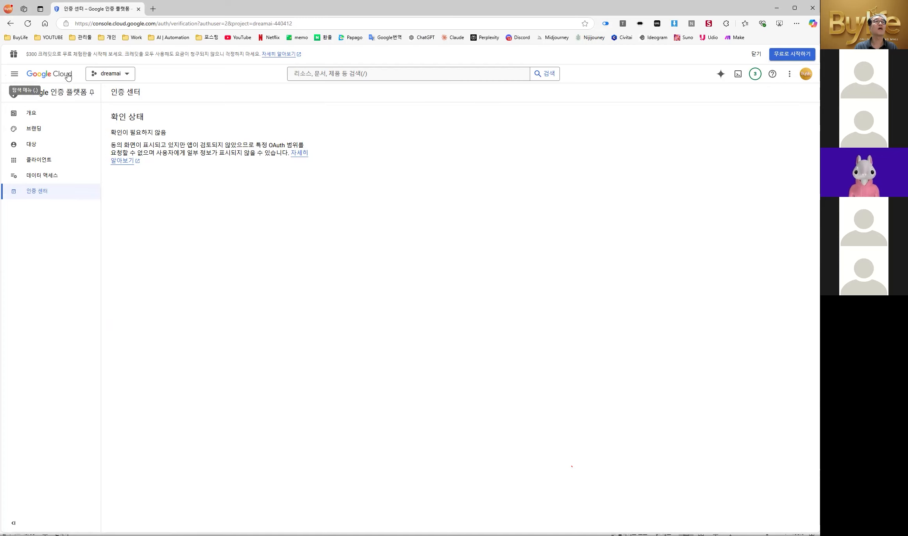
Go to 사용자 인증 정보 under API 및 서비스 and start creating an OAuth 클라이언트 ID
click(14, 75)
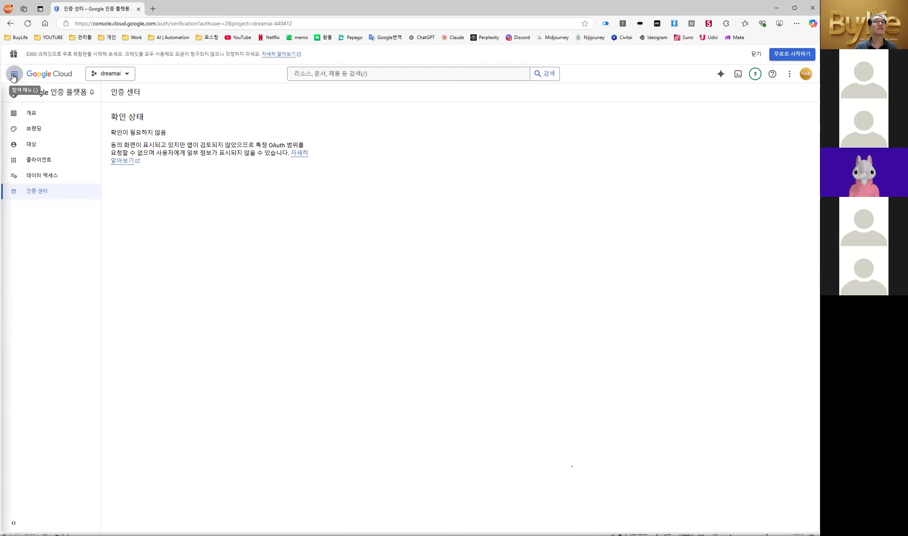
mouse_move(55, 178)
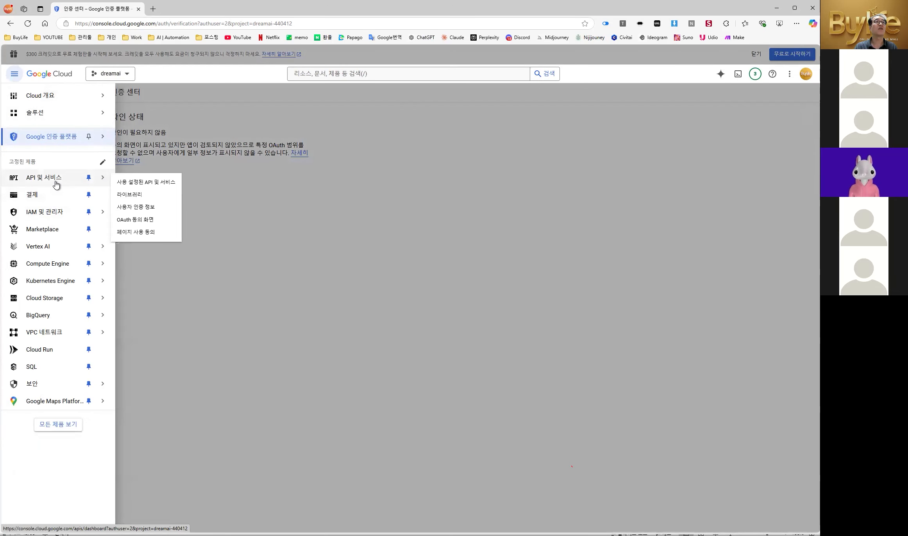
click(153, 206)
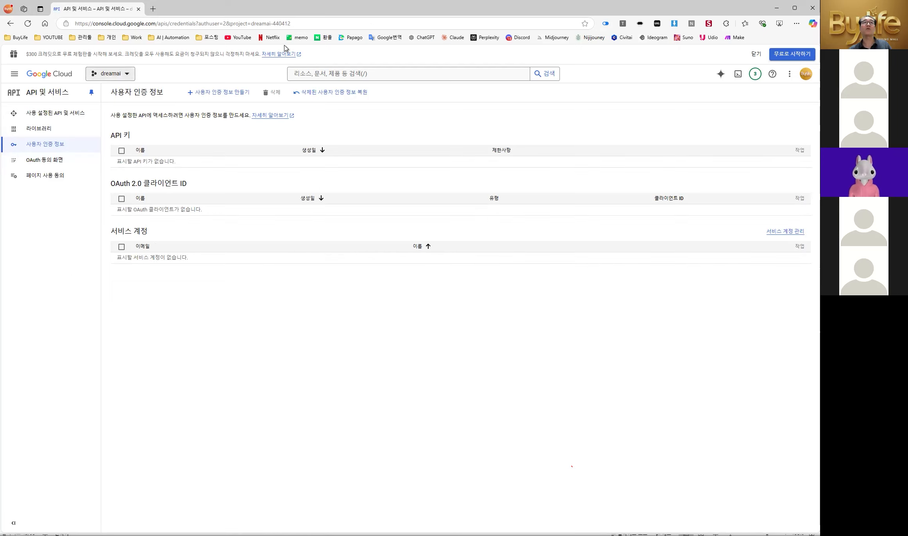
click(234, 93)
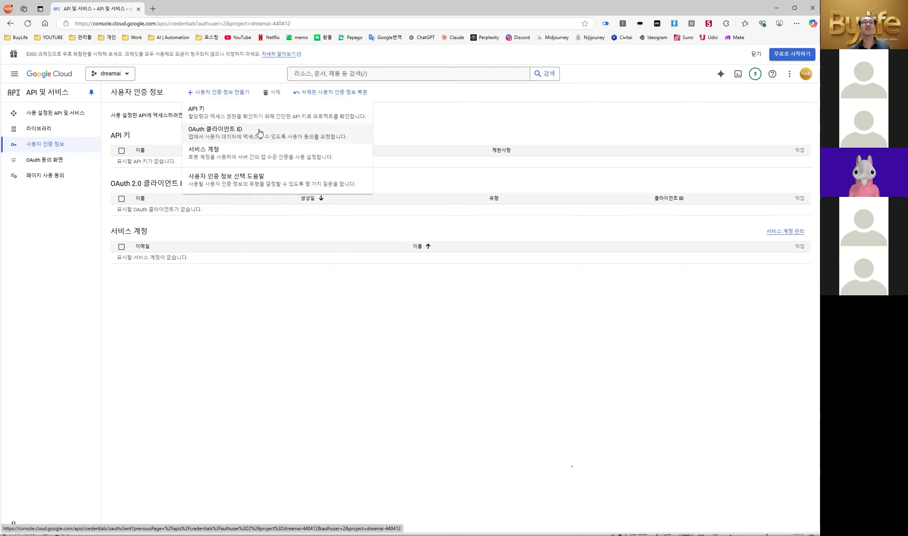
click(571, 116)
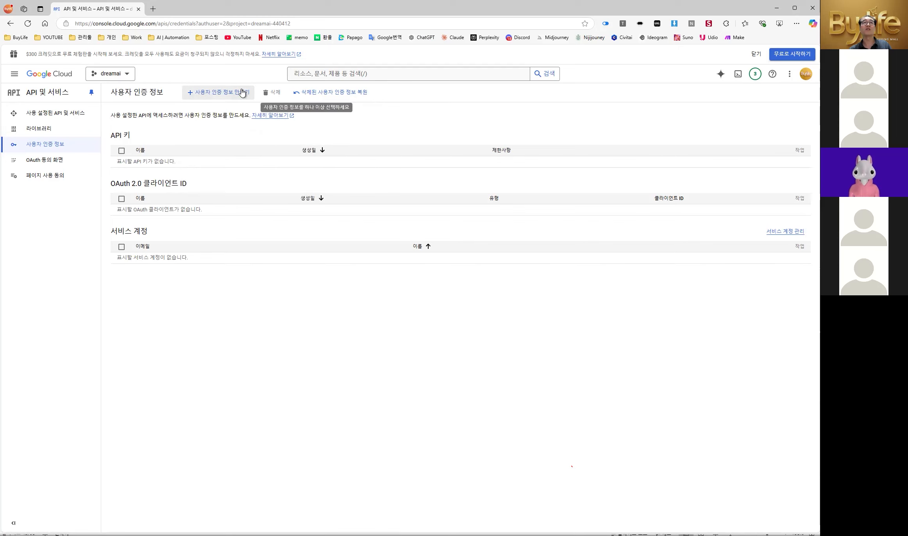
click(229, 97)
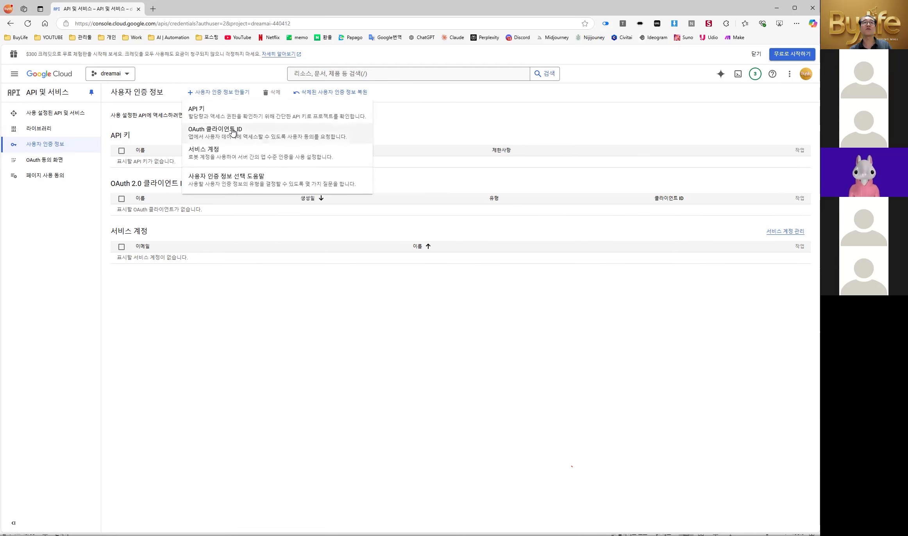
click(220, 139)
Set the client's application type to 웹 애플리케이션 and name it DreamAI
click(221, 153)
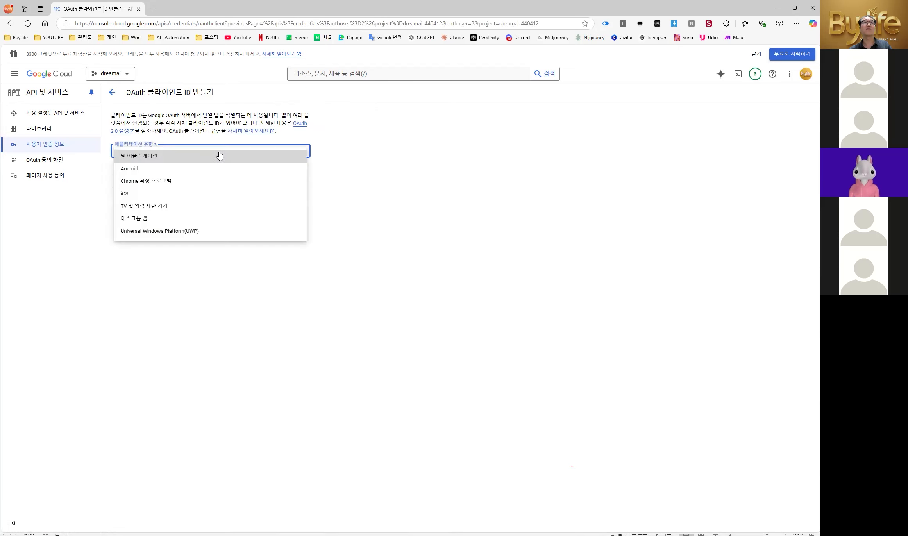
click(159, 160)
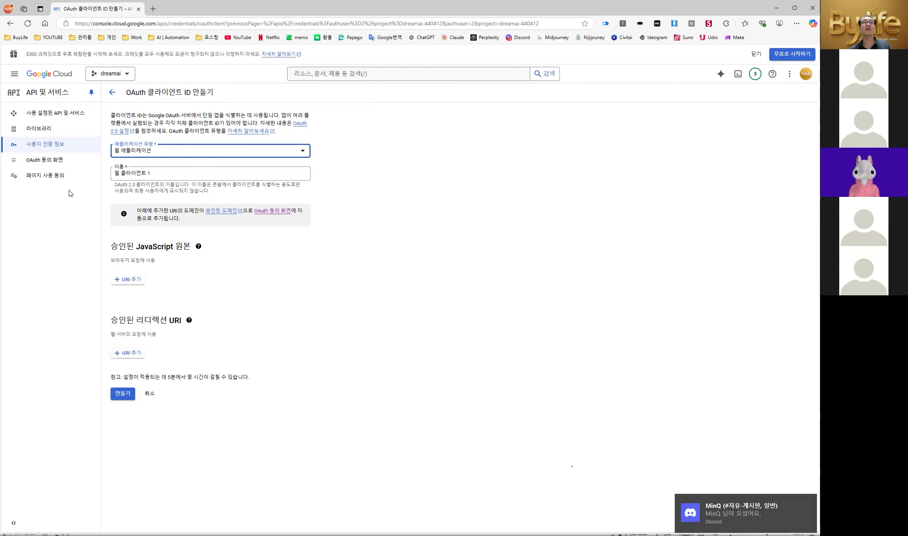
key(ctrl+a)
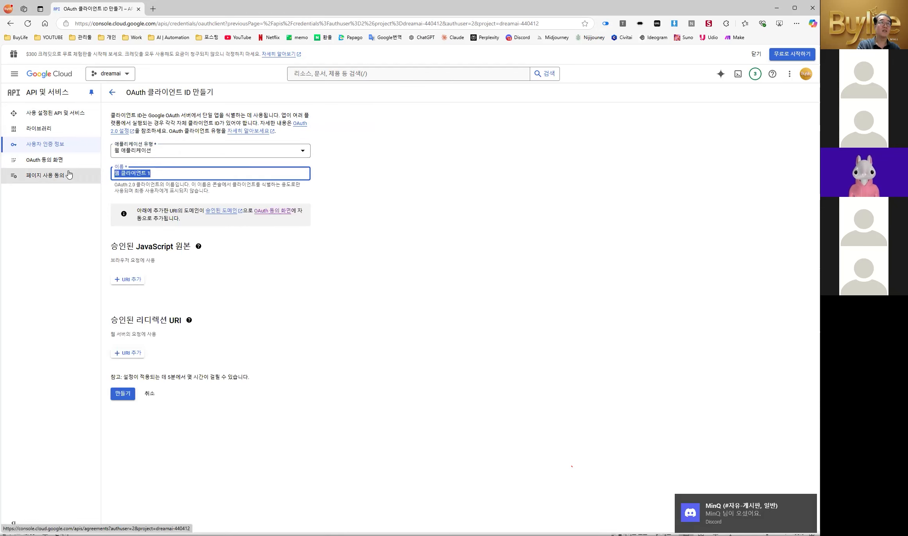
text(Dream)
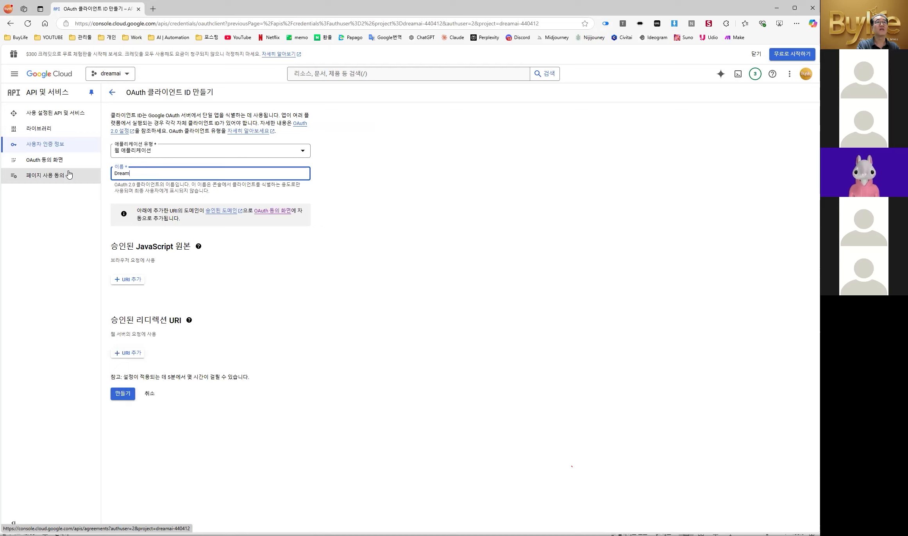
text(AI)
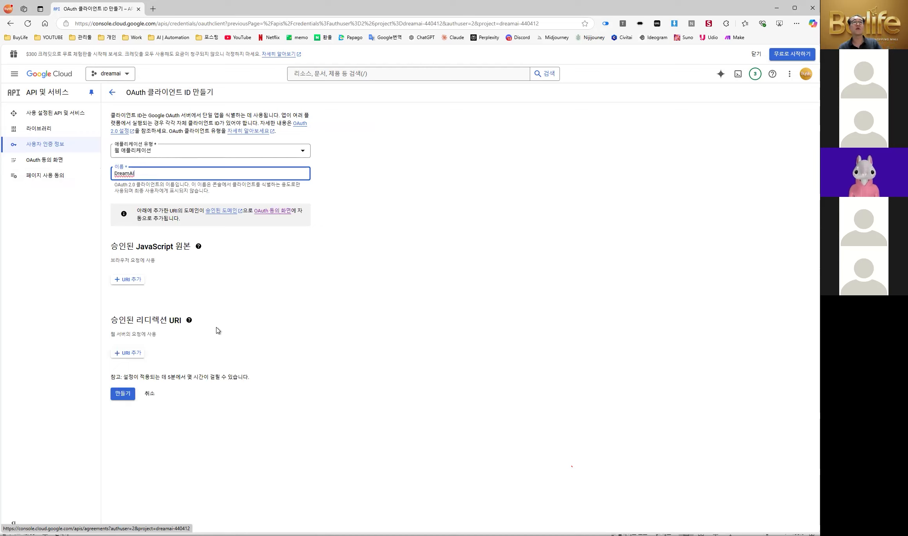
click(344, 253)
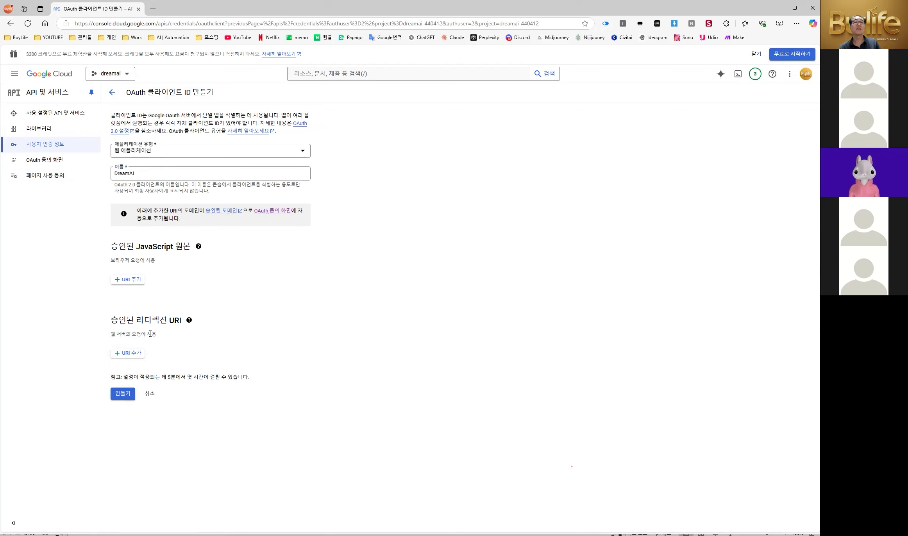
Add a URI entry under 승인된 리디렉션 URI and copy the google-restricted redirect URL from the EdrawMind map
drag(112, 321, 186, 325)
click(189, 321)
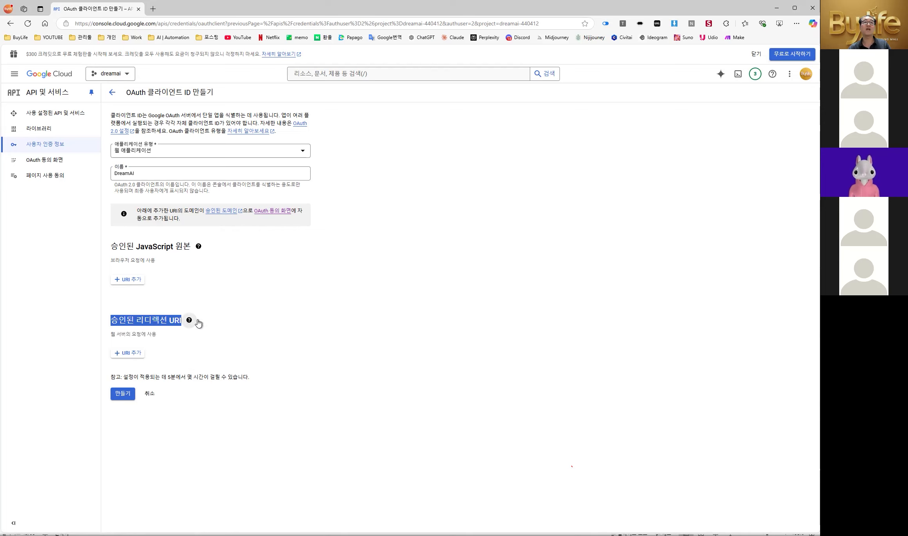
click(278, 312)
click(129, 354)
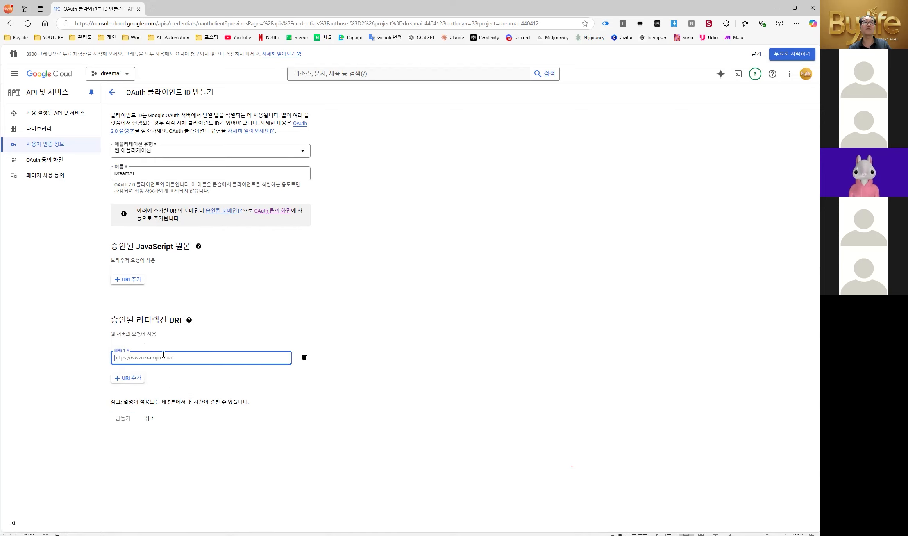
key(alt+Tab)
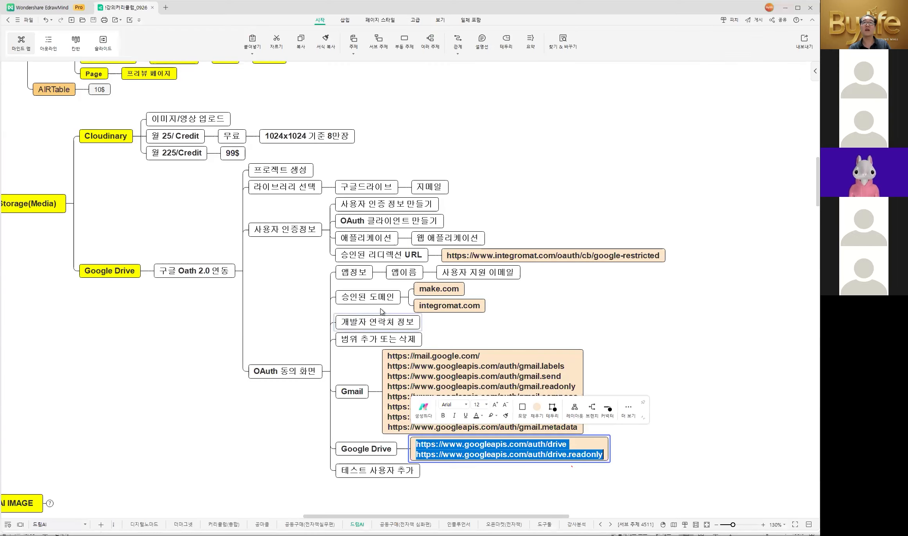
double_click(539, 257)
key(ctrl+c)
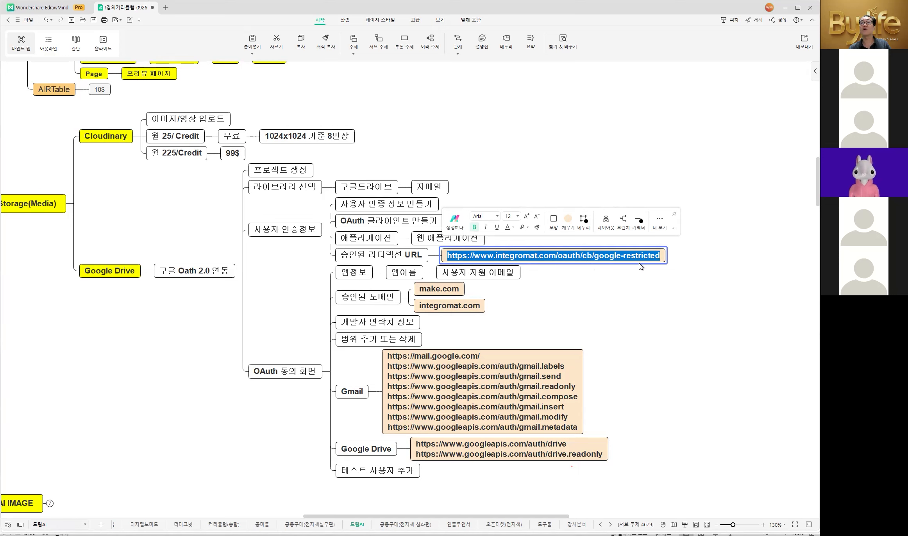
click(711, 233)
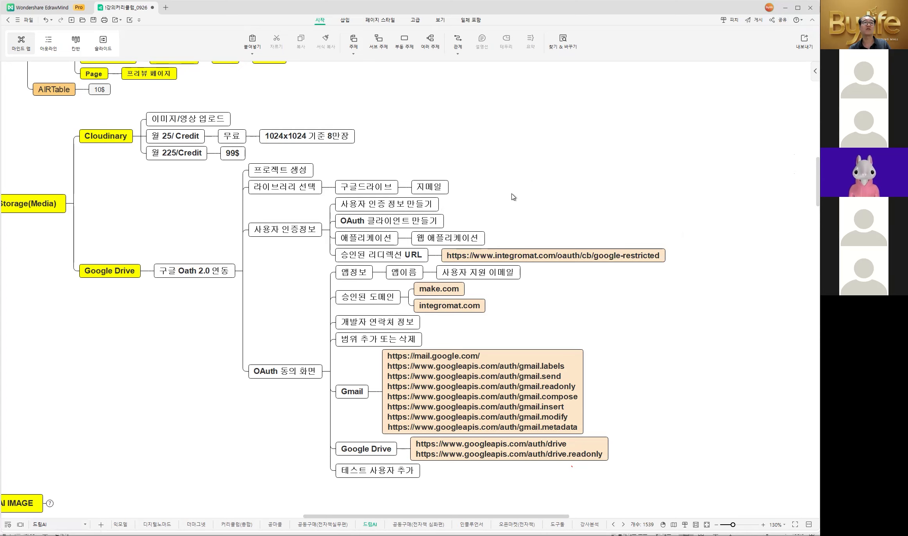
click(785, 9)
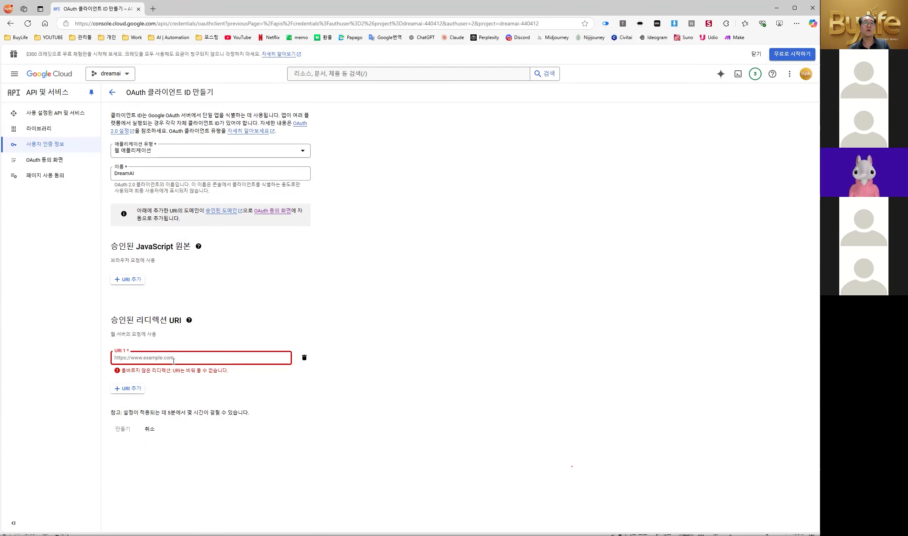
key(ctrl+v)
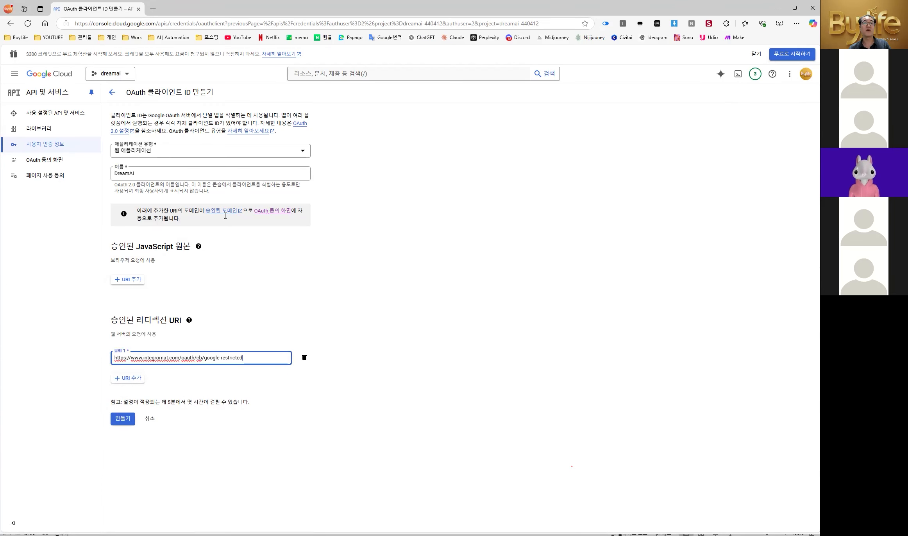
click(135, 379)
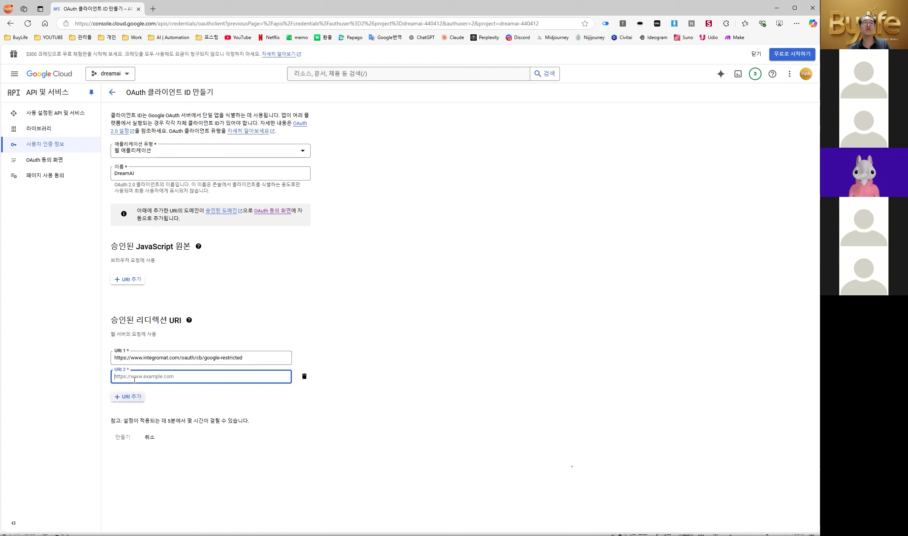
click(305, 376)
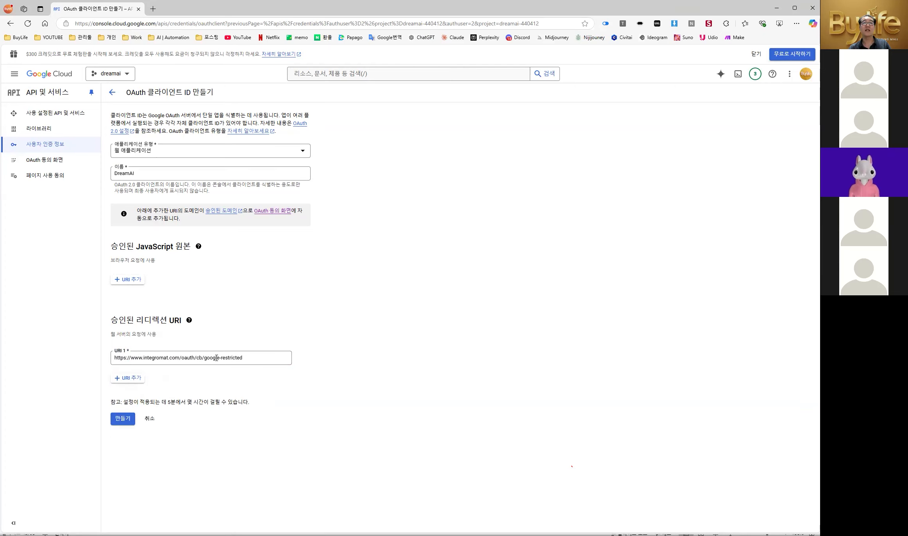
click(123, 419)
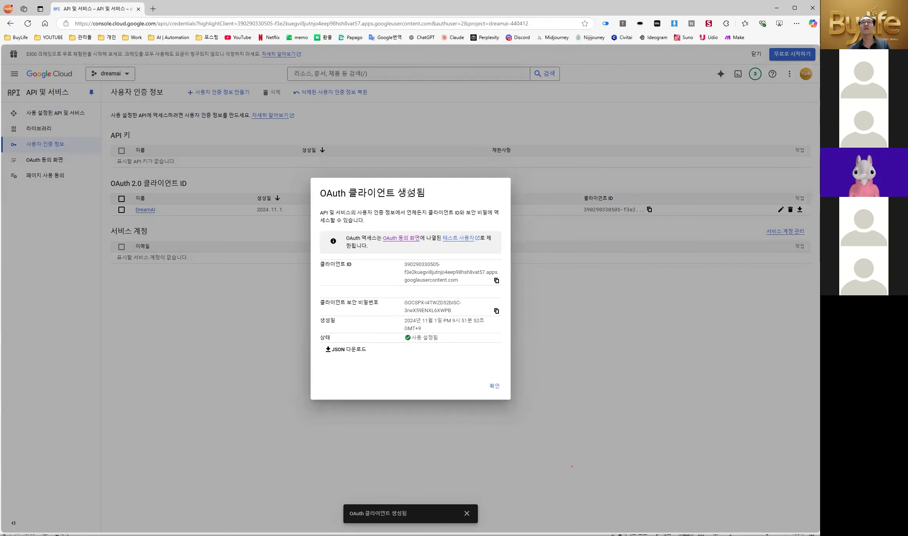
Copy the new OAuth client's ID and paste it into an empty Notepad document
drag(320, 268, 351, 265)
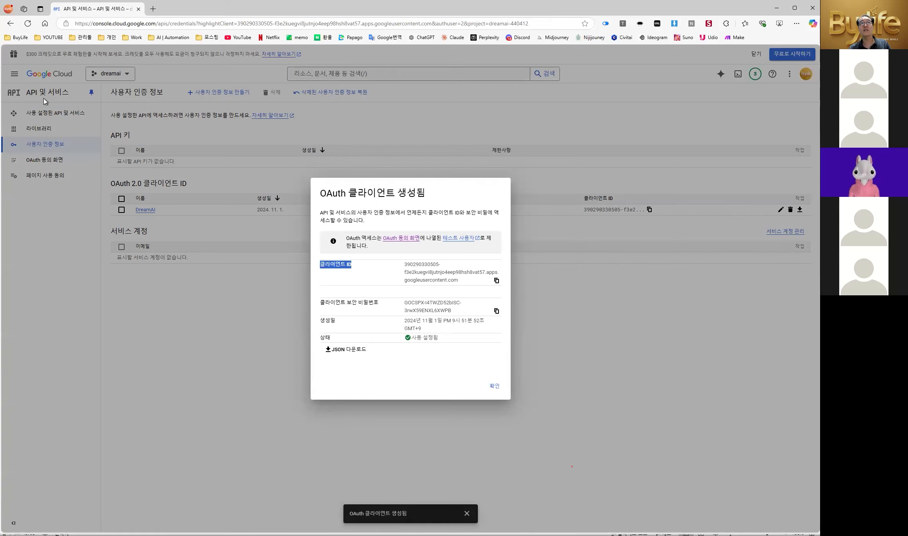
click(410, 276)
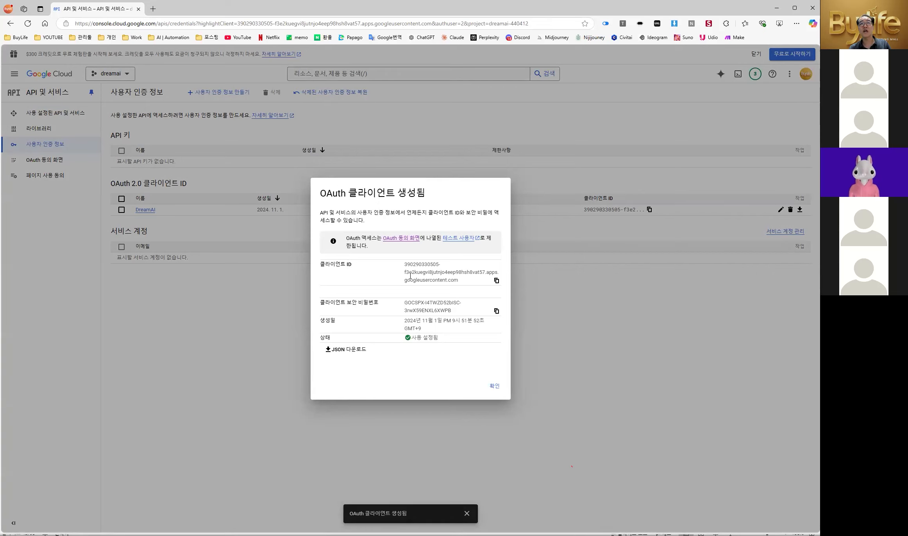
click(496, 281)
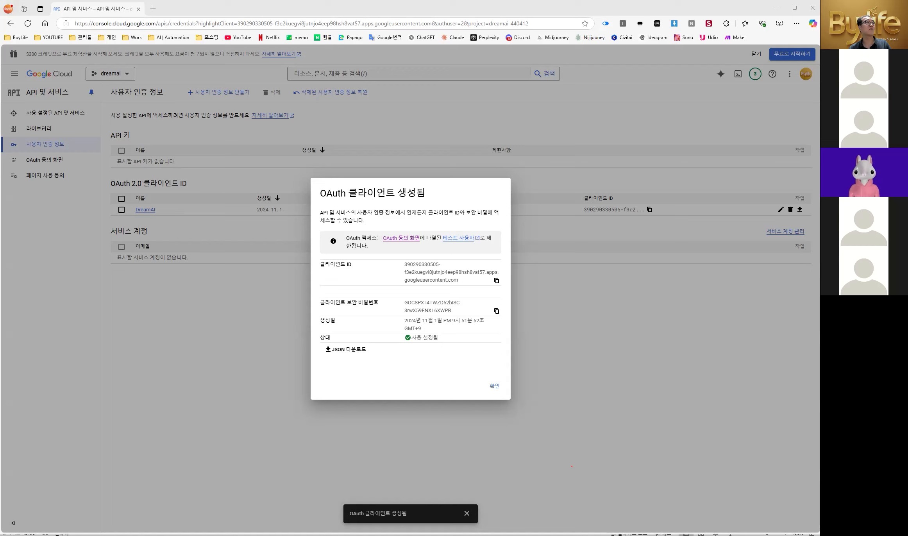
key(ctrl+v)
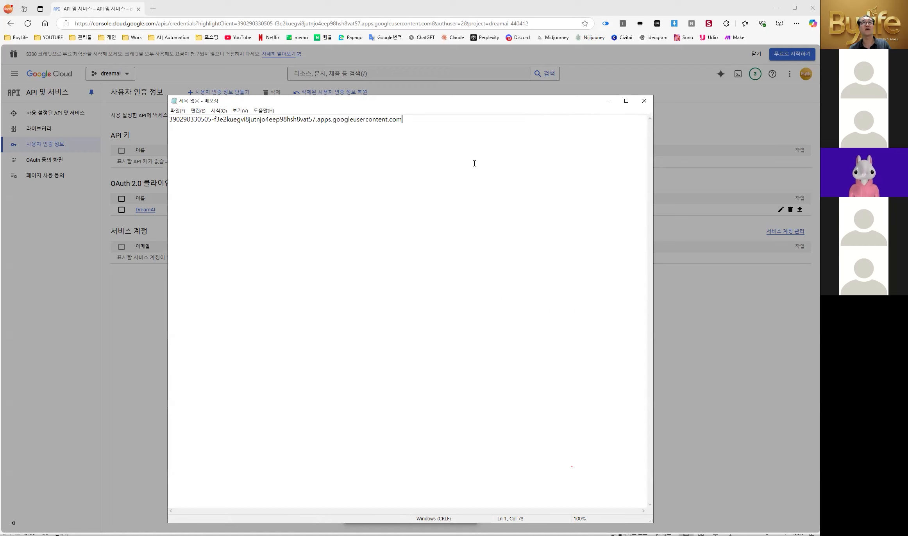
Put the heading 클라이언트 ID on its own line above the client ID in the Notepad note
drag(458, 102, 0, 85)
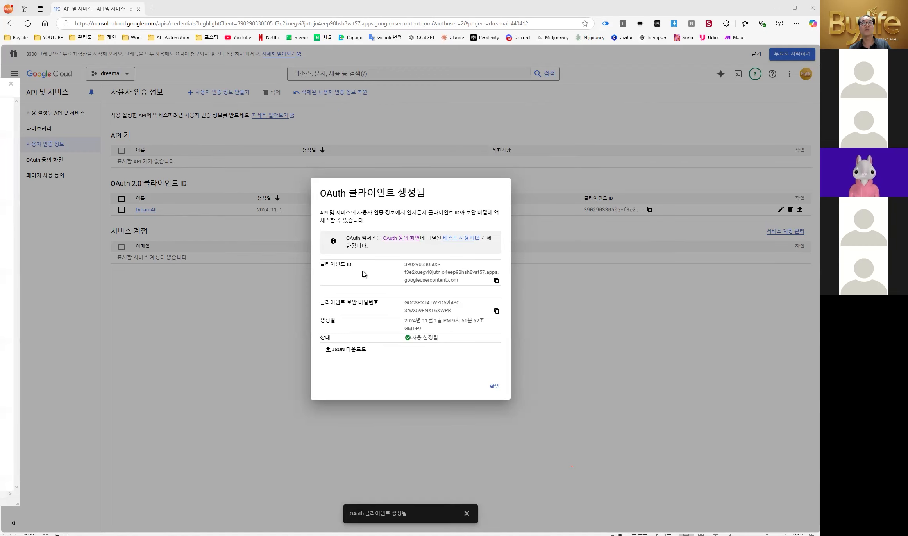
drag(362, 271, 314, 268)
click(0, 269)
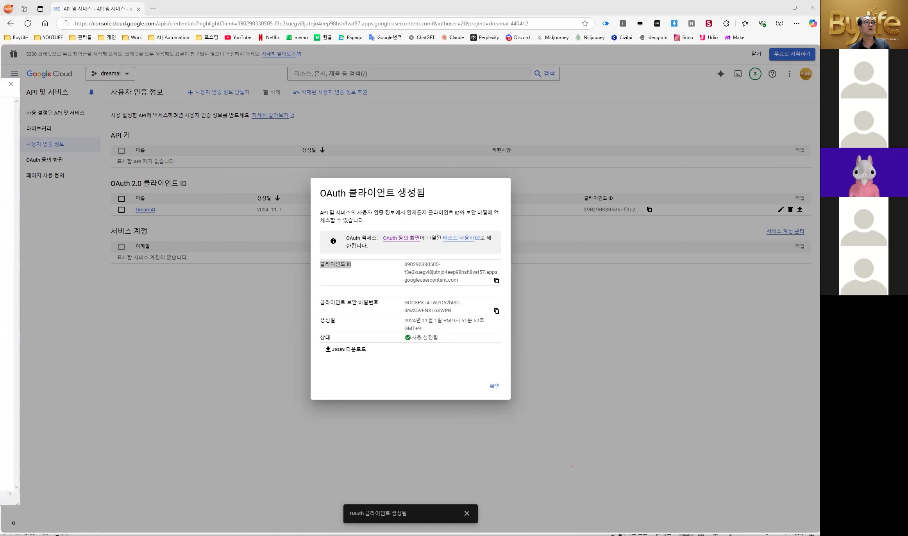
drag(0, 85, 473, 98)
key(Home)
key(ctrl+v)
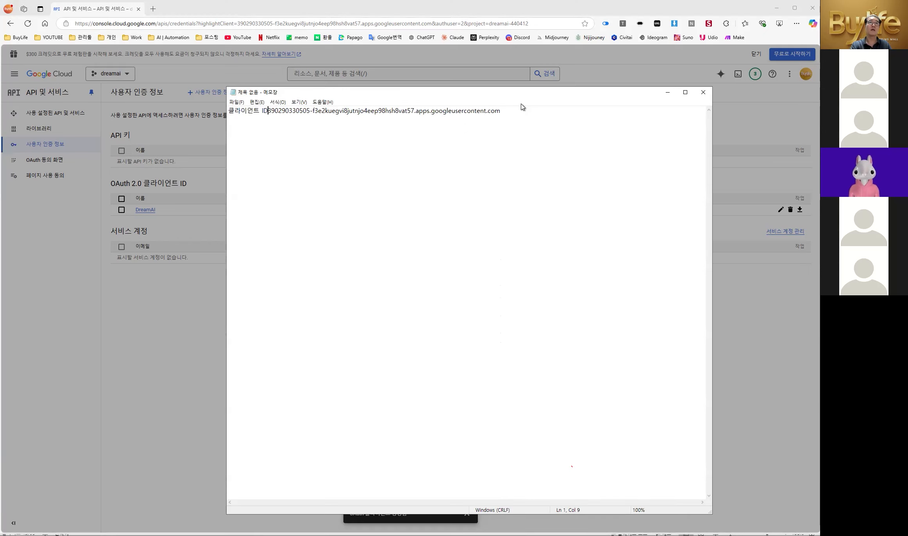
key(Return)
key(End)
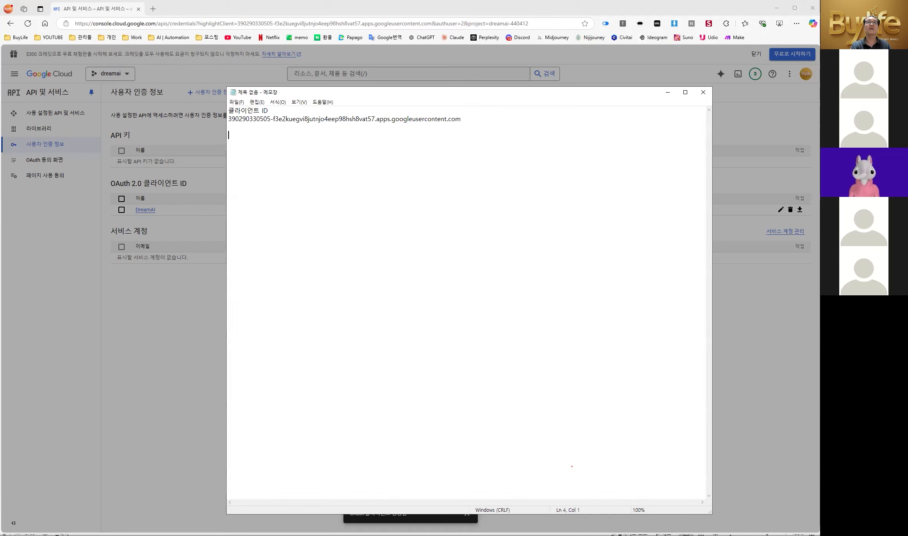
Record the client secret in Notepad on the line below the heading 클라이언트 보안 비밀번호, and close the OAuth client dialog
drag(559, 96, 0, 97)
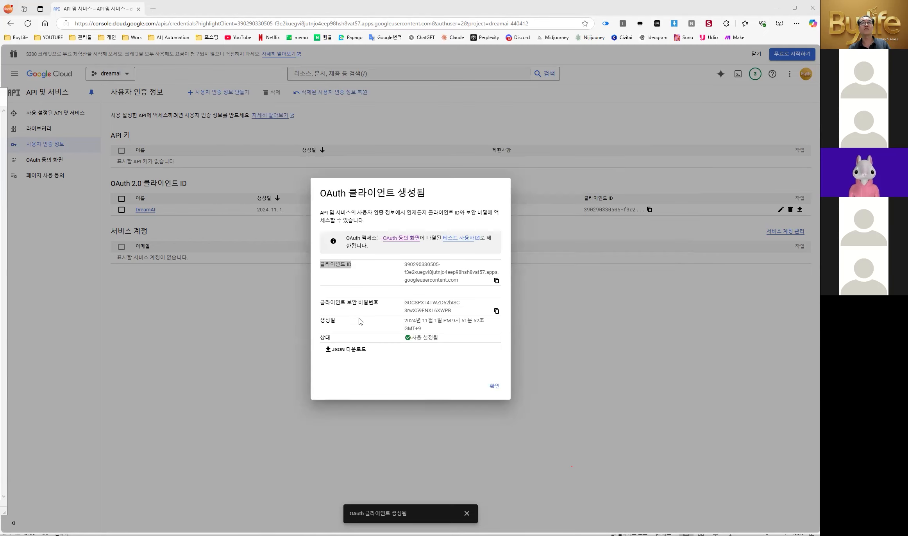
click(496, 310)
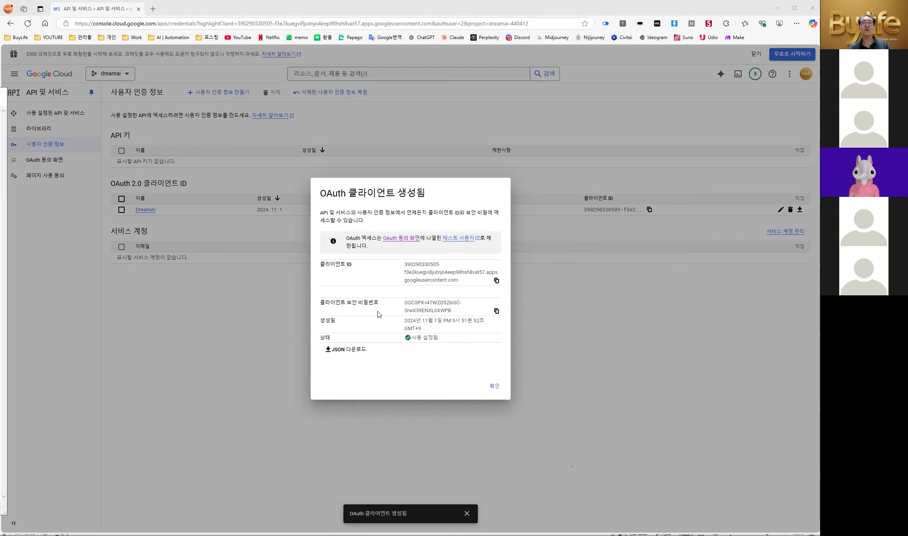
drag(385, 304, 324, 304)
key(alt+Tab)
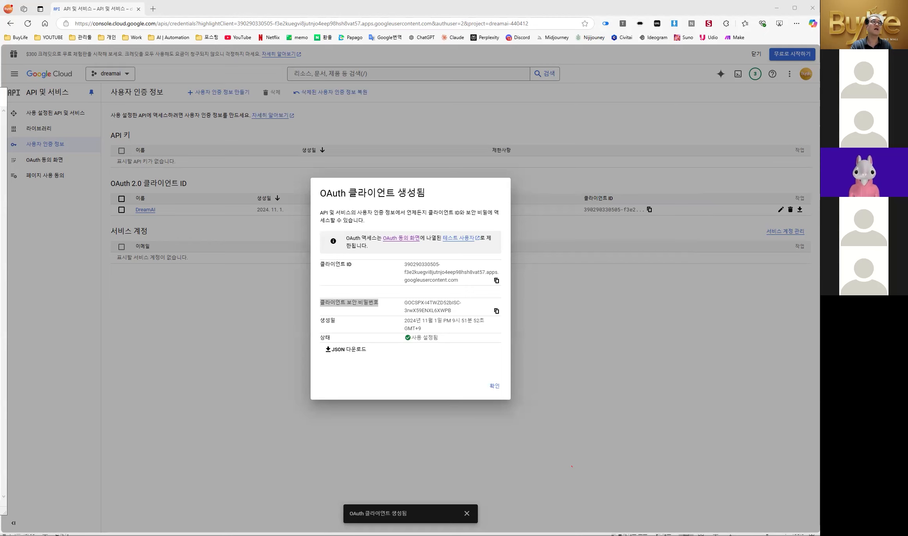
drag(0, 93, 368, 83)
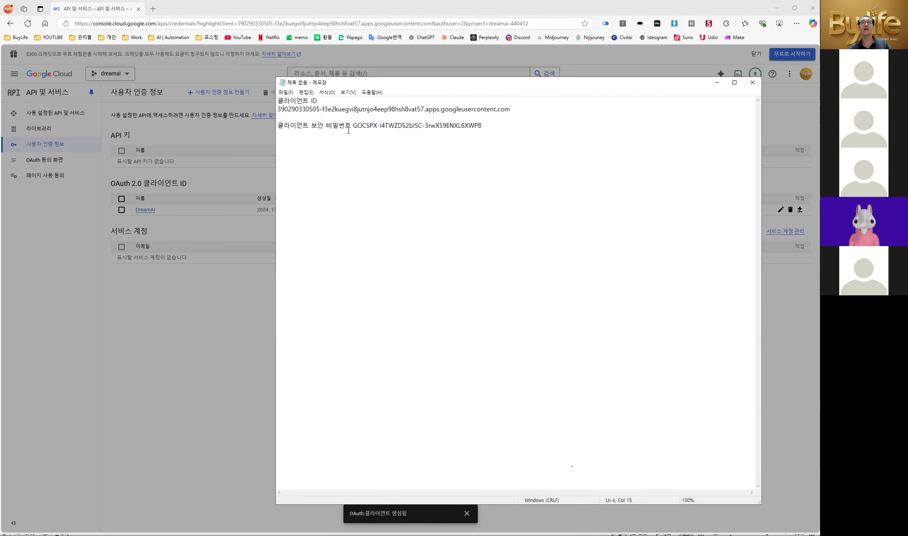
key(Return)
key(Return)
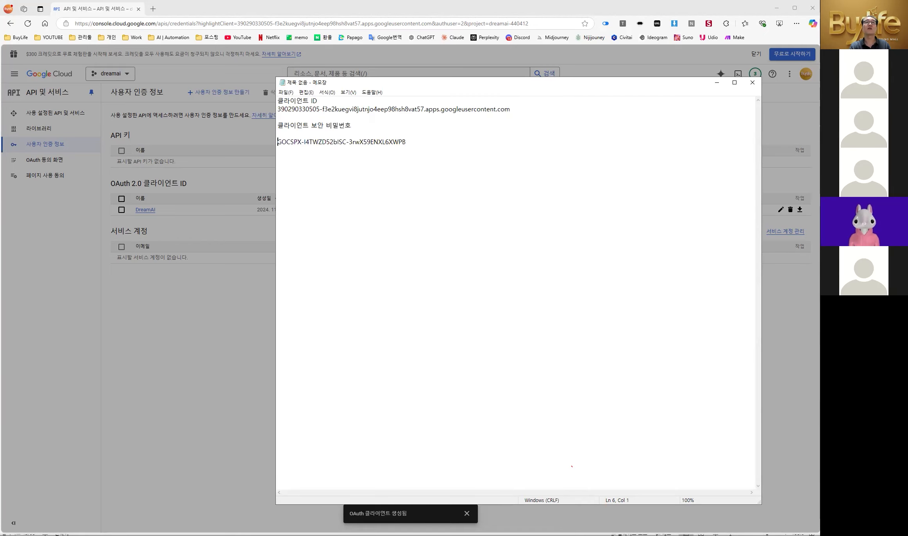
key(BackSpace)
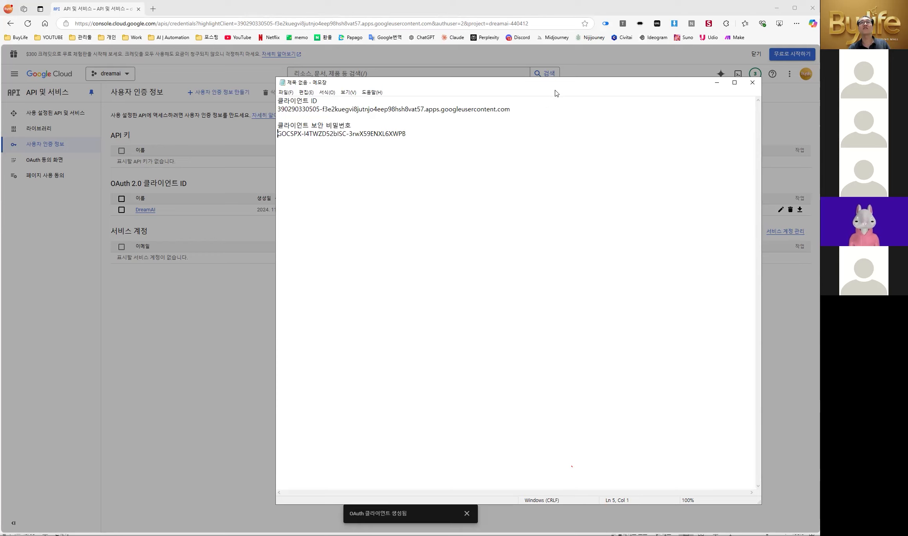
drag(557, 89, 504, 0)
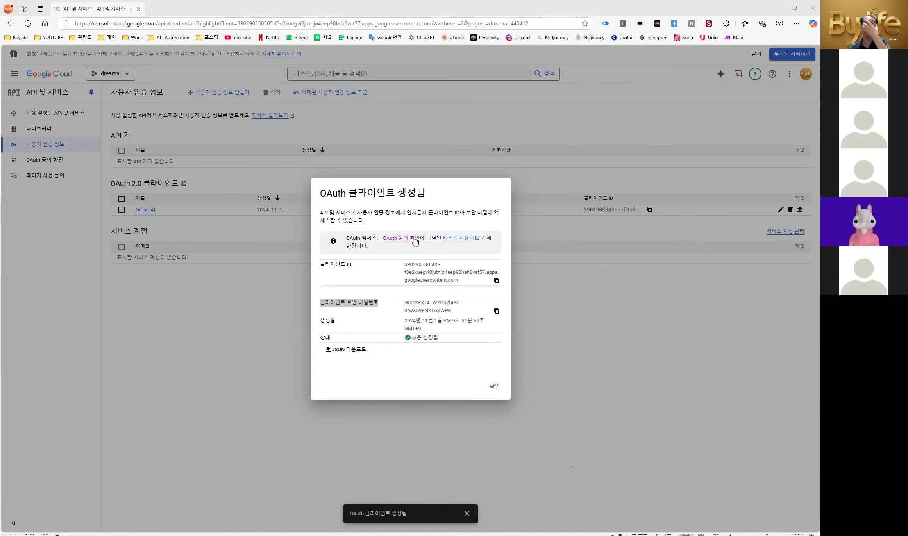
click(494, 394)
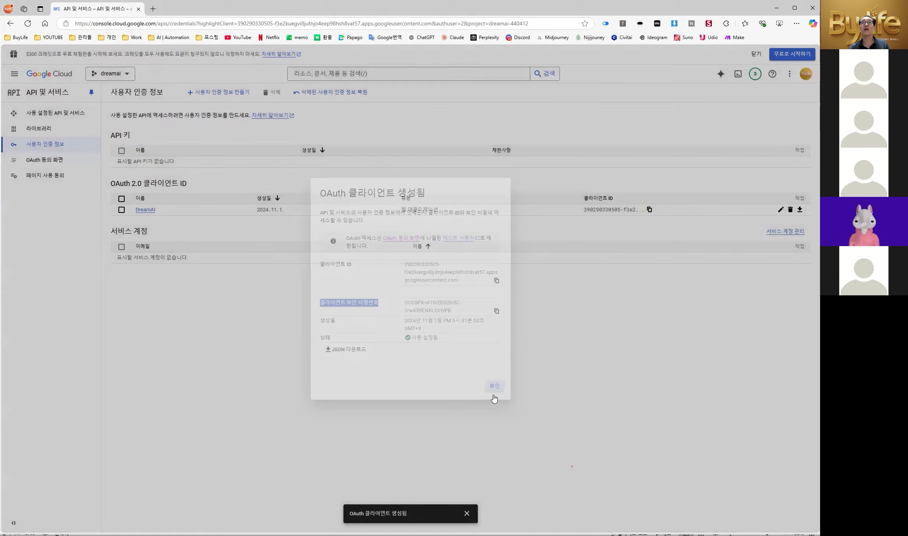
Open make.com in a new browser tab and sign up for free through Google
click(775, 11)
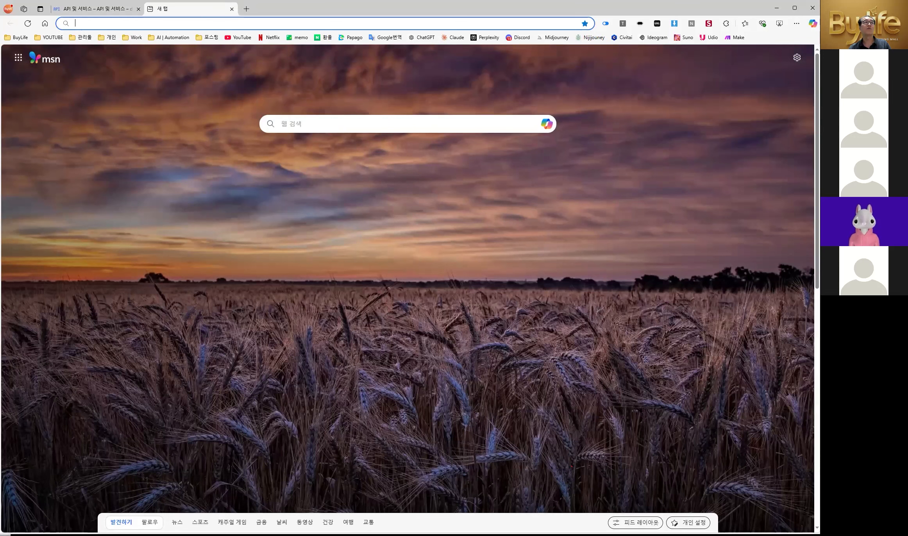
click(153, 259)
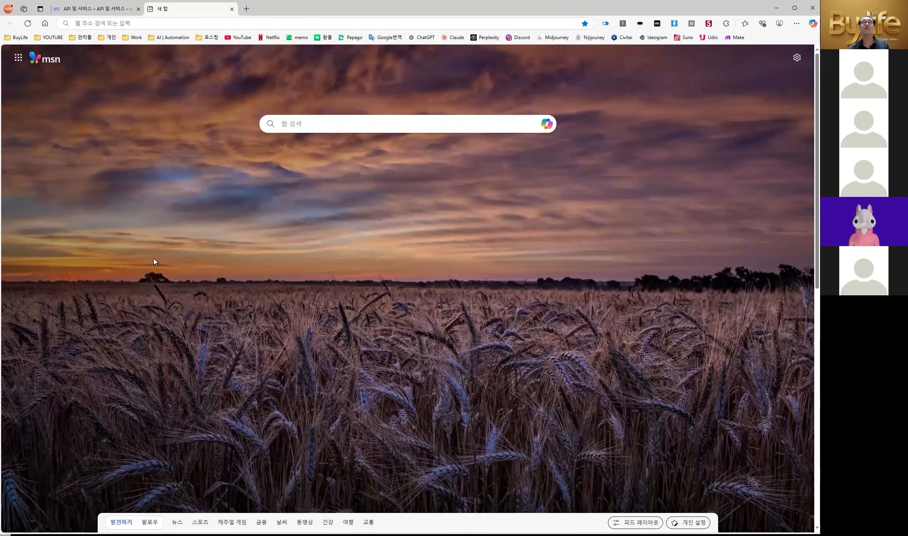
click(177, 24)
text(M)
key(BackSpace)
text(make.com)
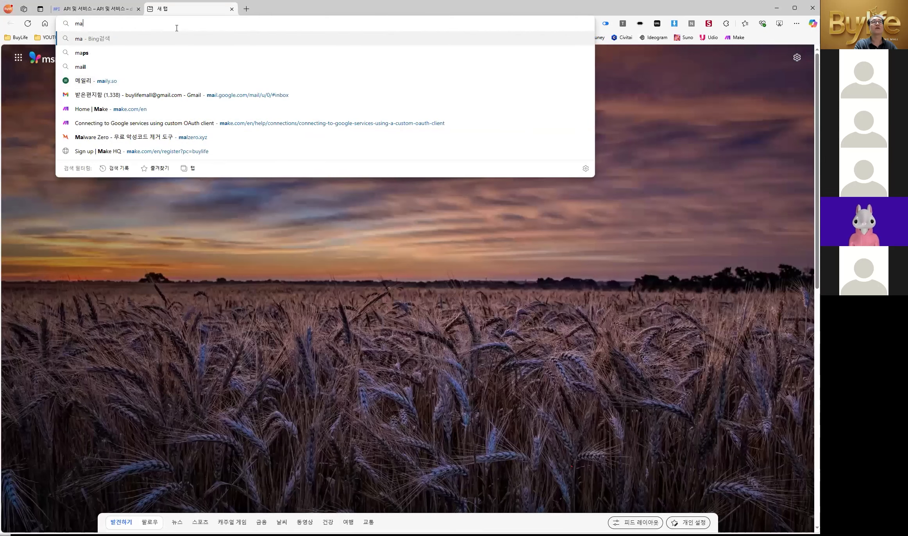
key(Delete)
key(Return)
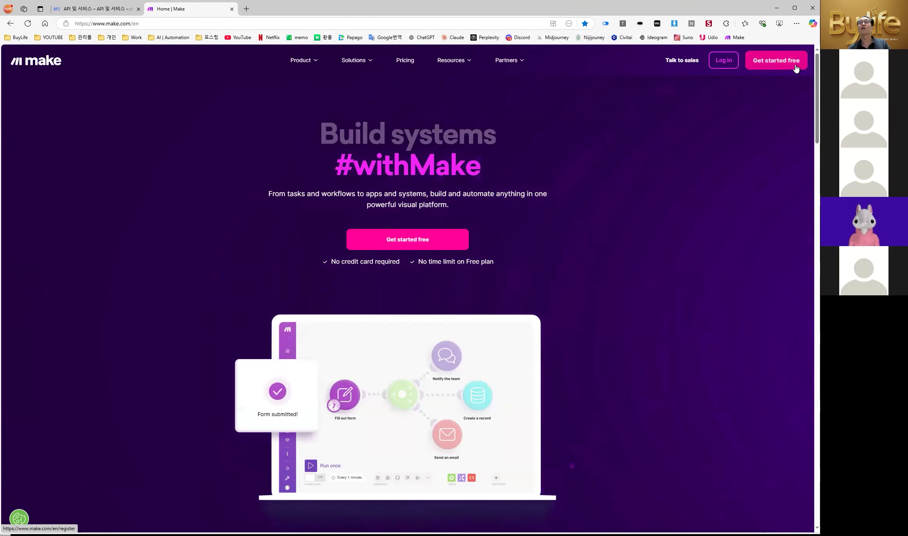
click(763, 69)
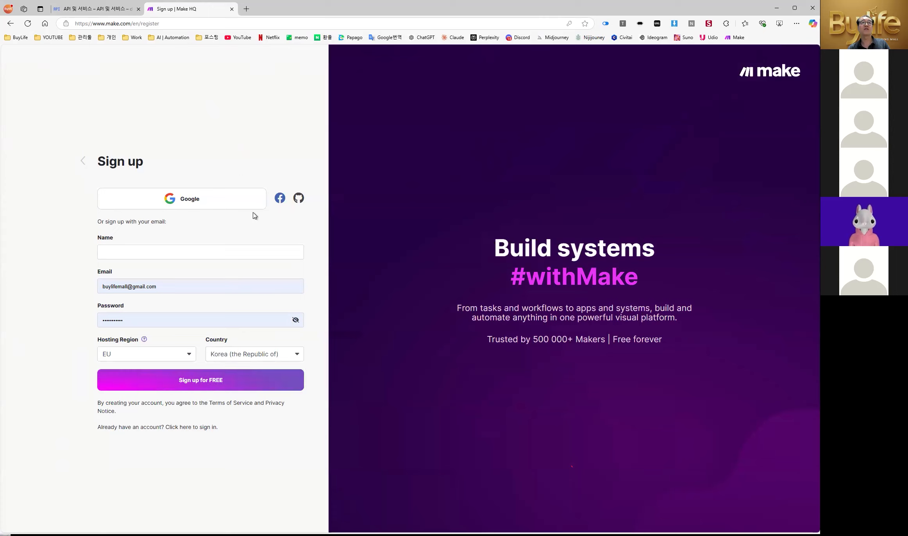
click(219, 208)
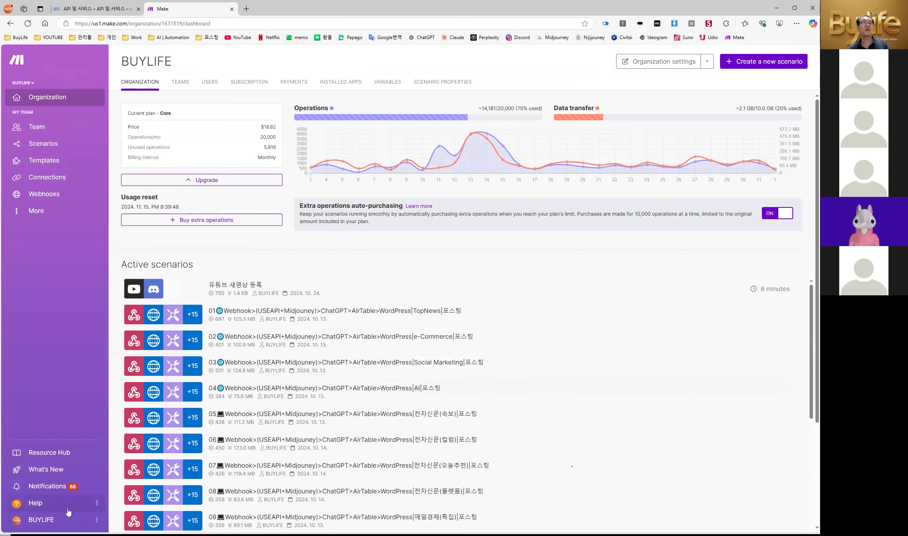
Sign out of the BUYLIFE account in Make and sign back in through Google with a different account
click(55, 519)
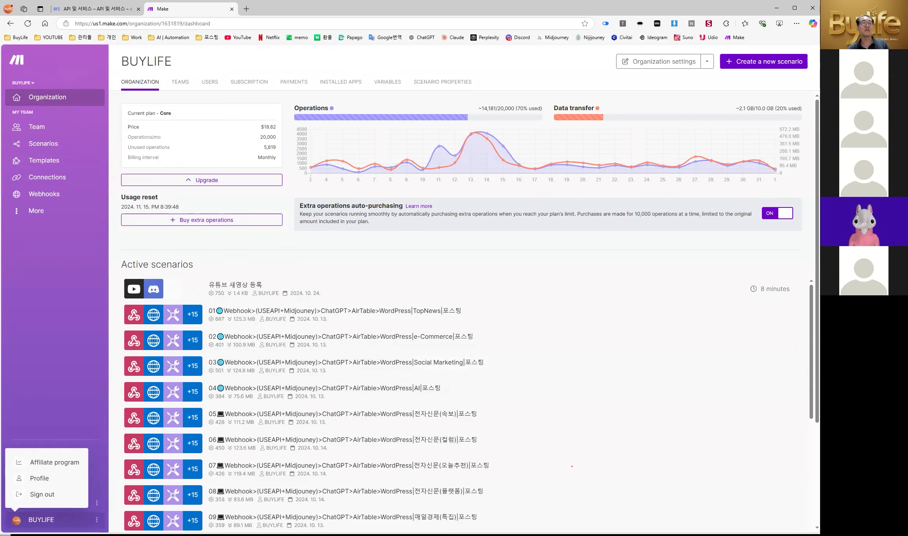
click(55, 491)
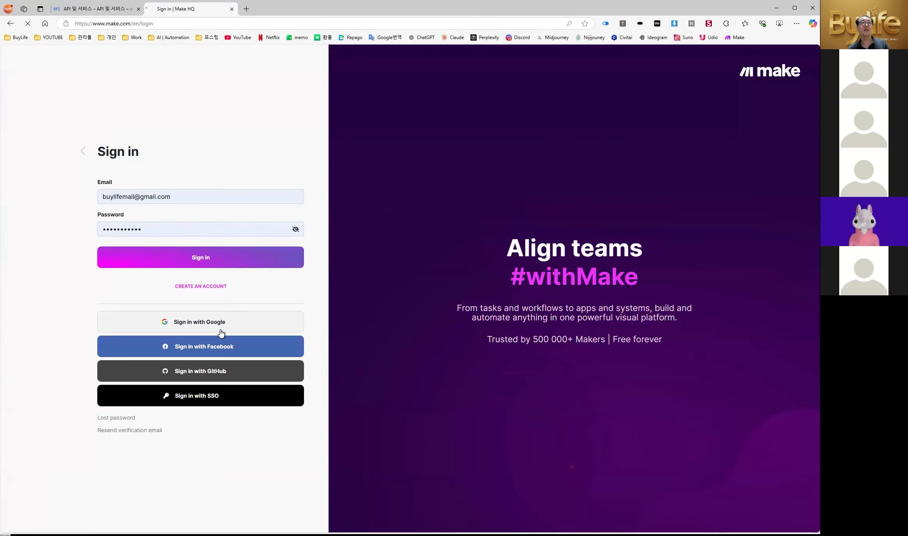
click(226, 322)
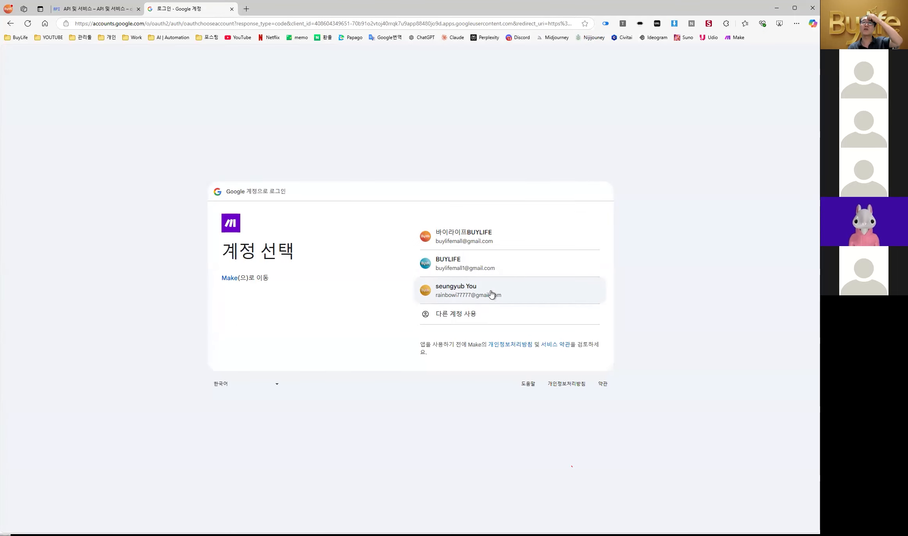
click(478, 299)
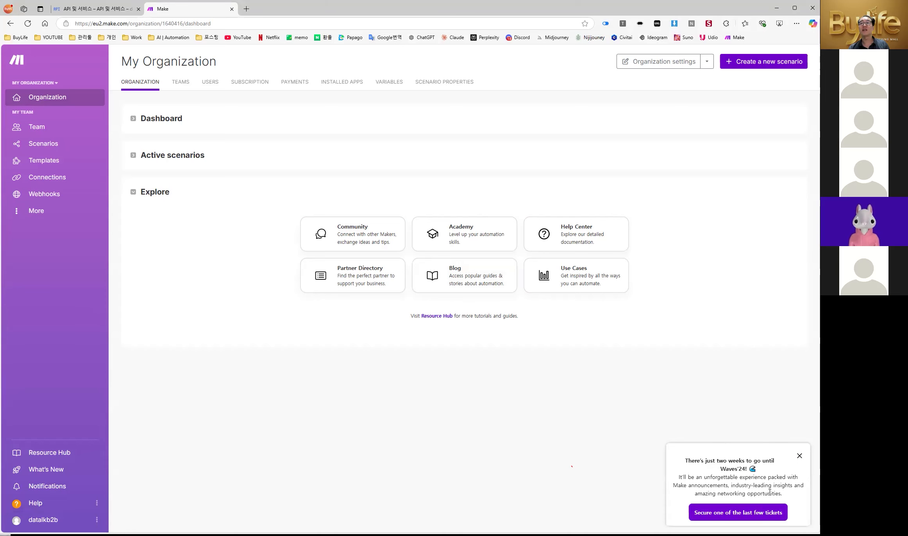
click(769, 513)
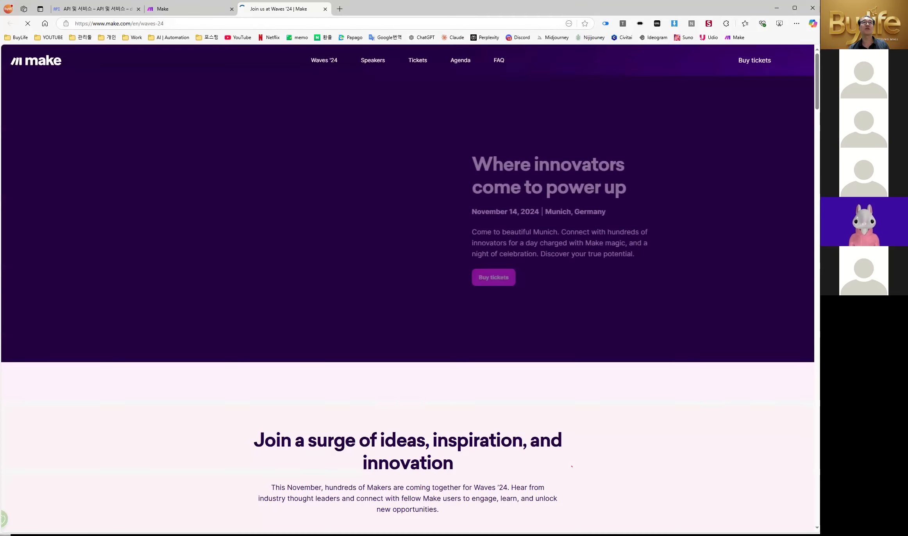
click(169, 9)
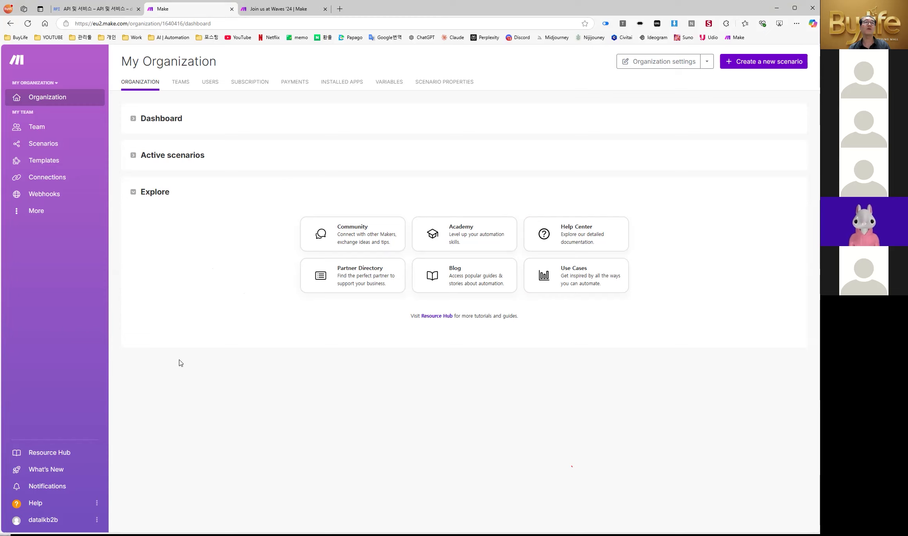
Look over the account's scenarios and connections, and create a new scenario
click(48, 146)
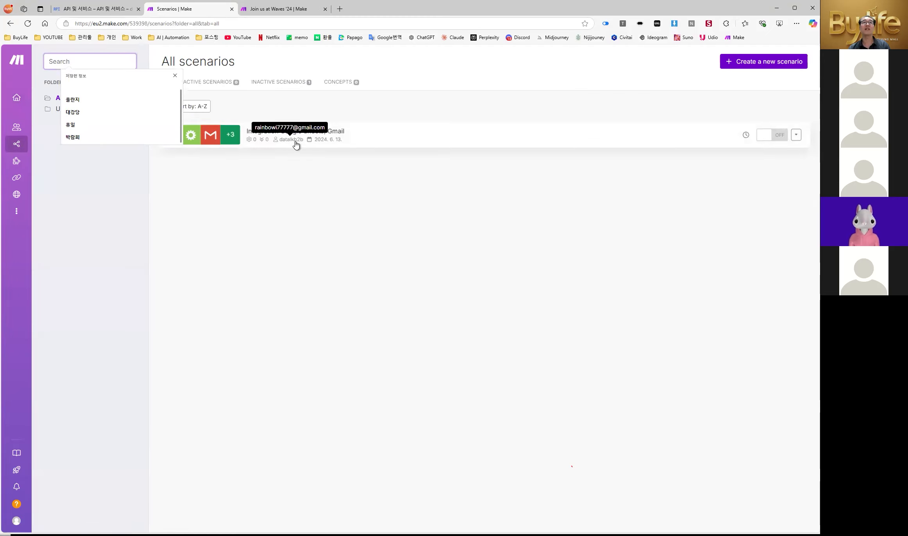
click(292, 181)
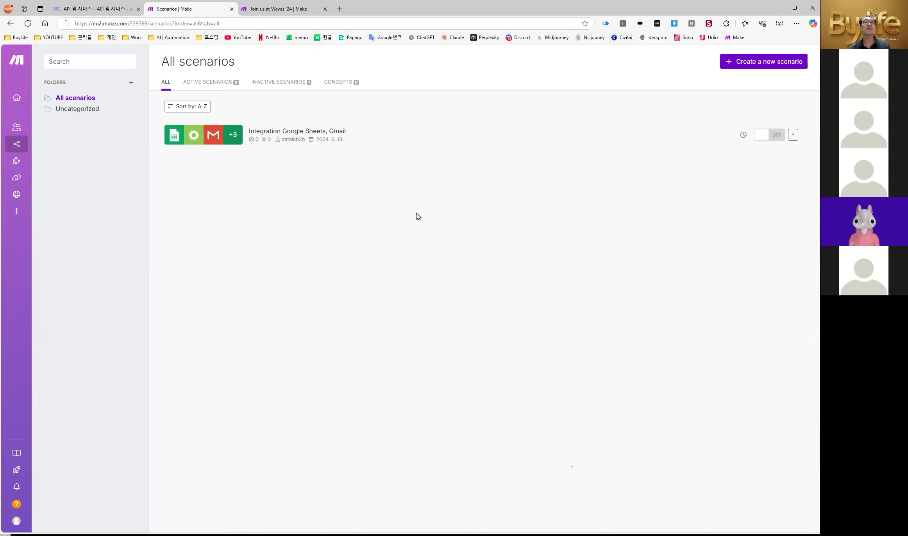
click(27, 177)
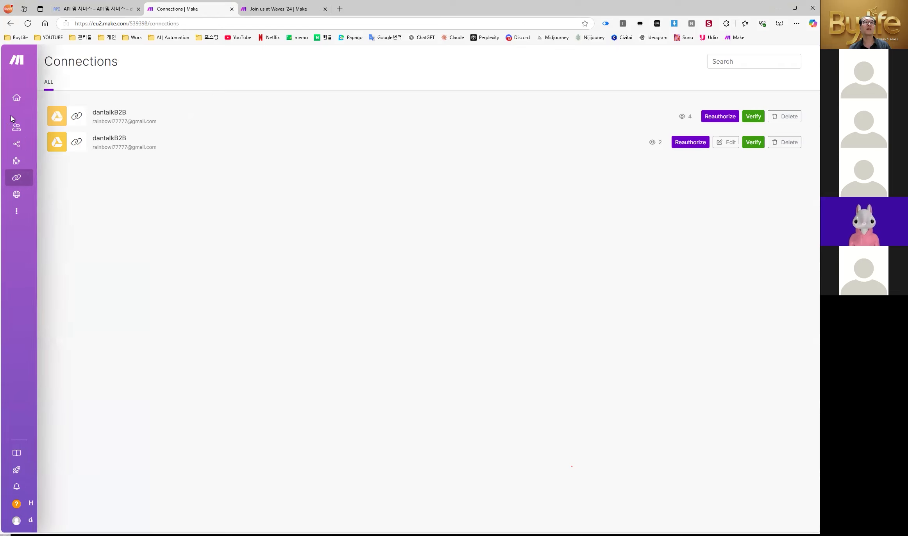
mouse_move(43, 127)
click(53, 152)
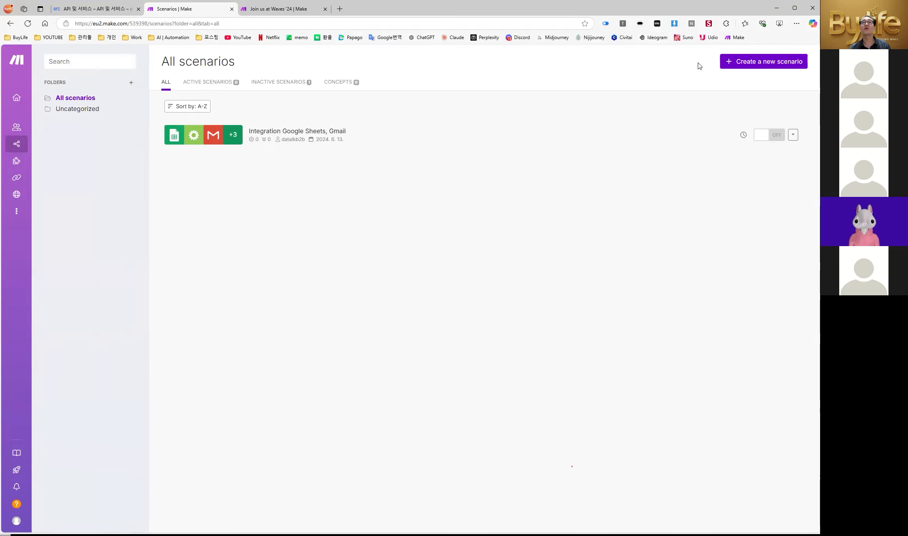
click(787, 63)
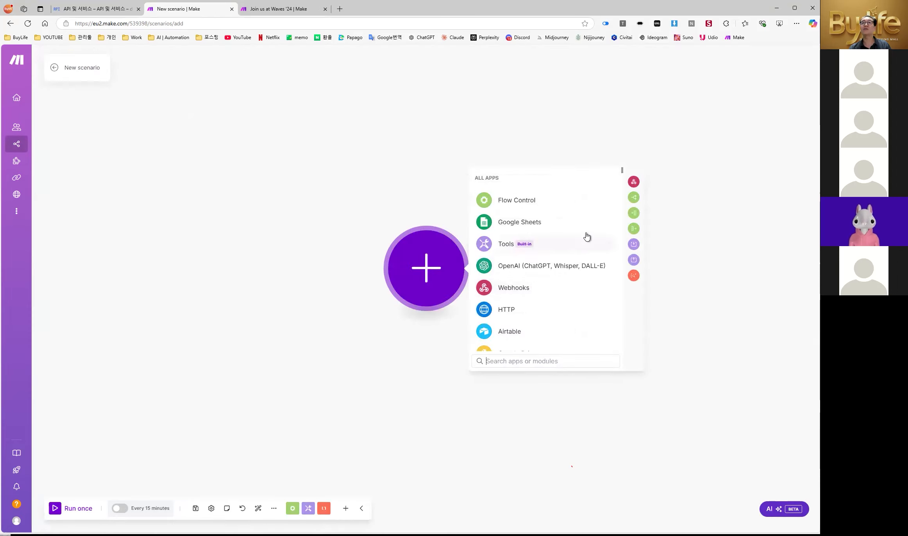
Browse the available apps and choose Google Drive for the scenario's first module
scroll(584, 233, down, 10)
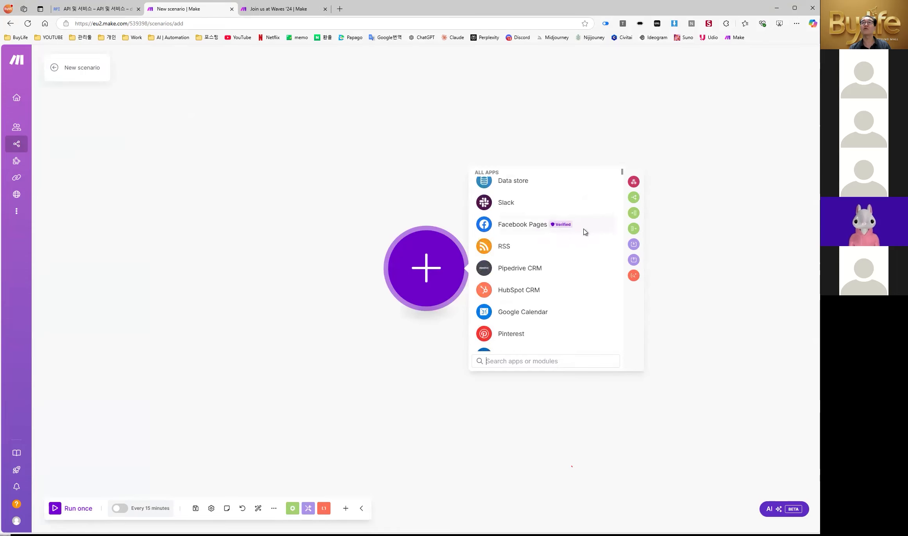
scroll(584, 232, down, 12)
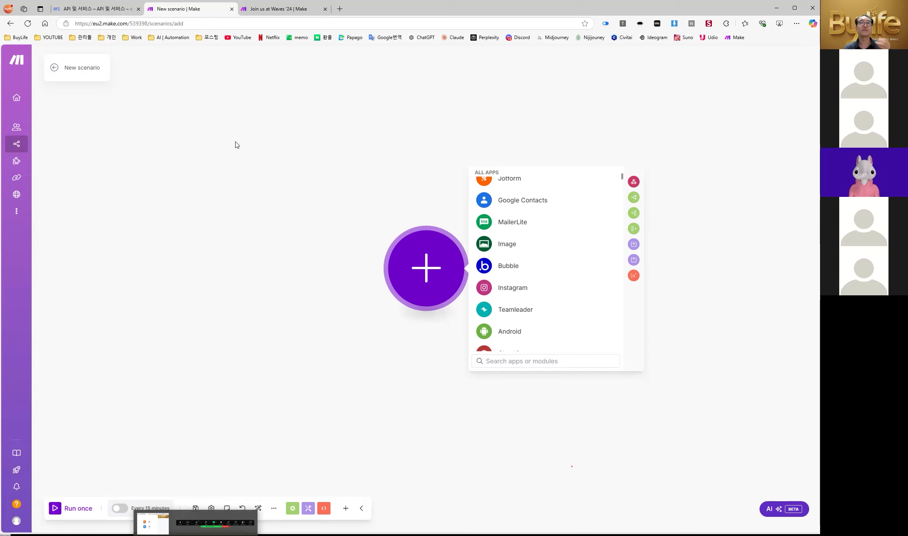
click(260, 252)
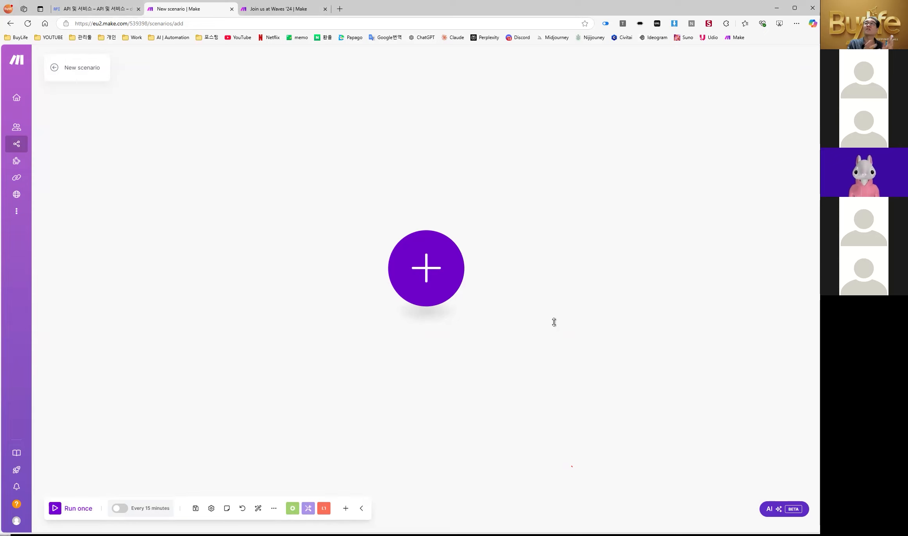
click(421, 269)
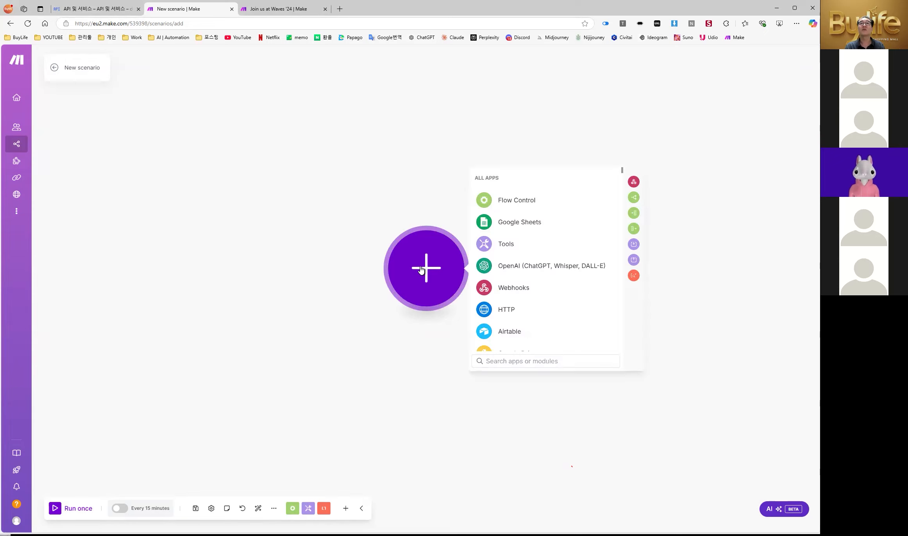
scroll(547, 278, down, 3)
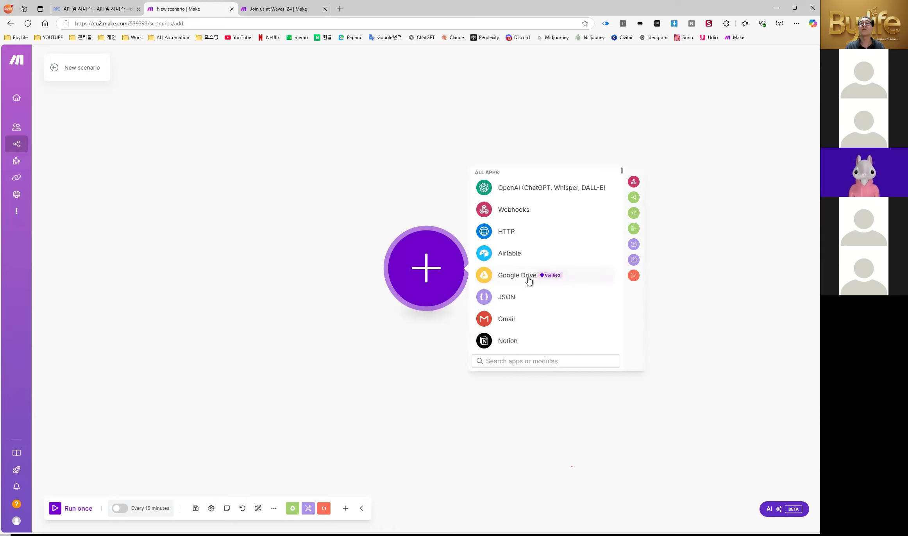
click(530, 280)
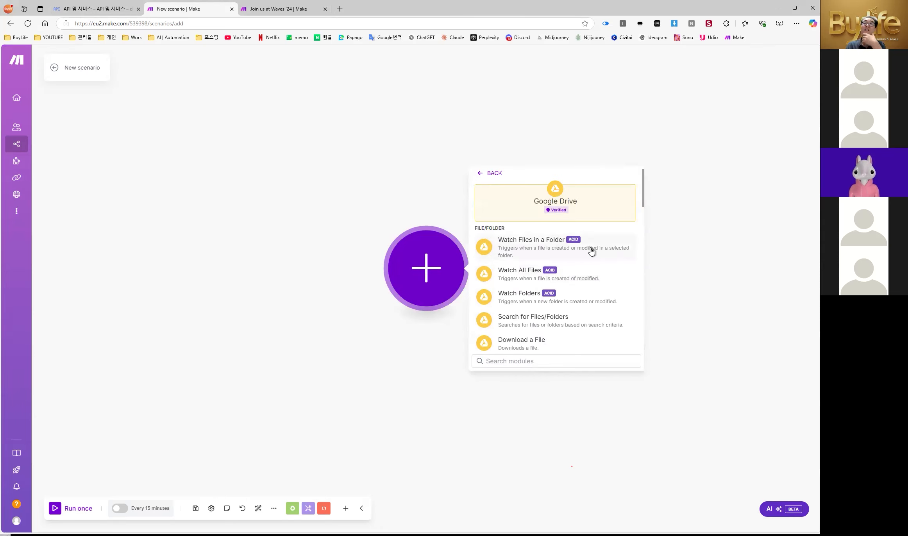
Examine the available Google Drive modules, from file and folder actions to access, shared drive and file revision actions
scroll(591, 251, down, 3)
scroll(592, 251, down, 10)
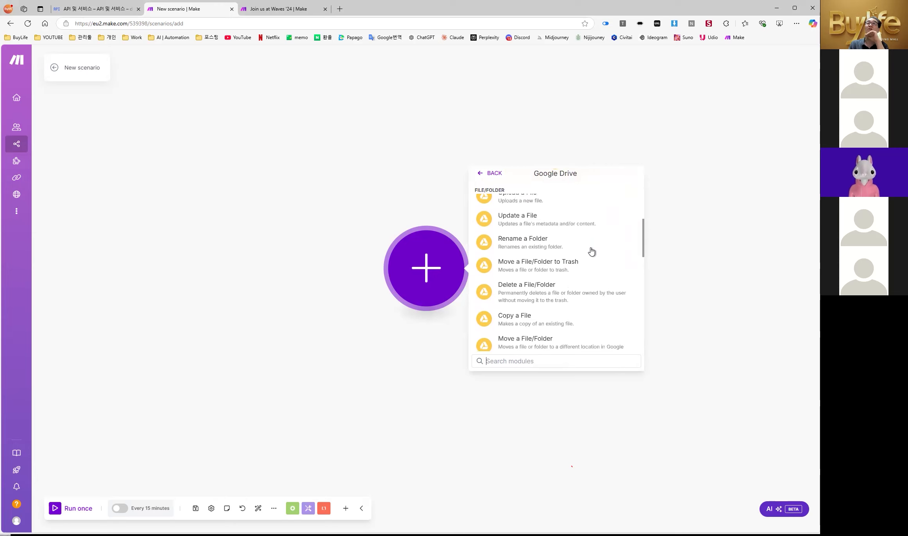
scroll(591, 251, up, 8)
scroll(592, 251, up, 5)
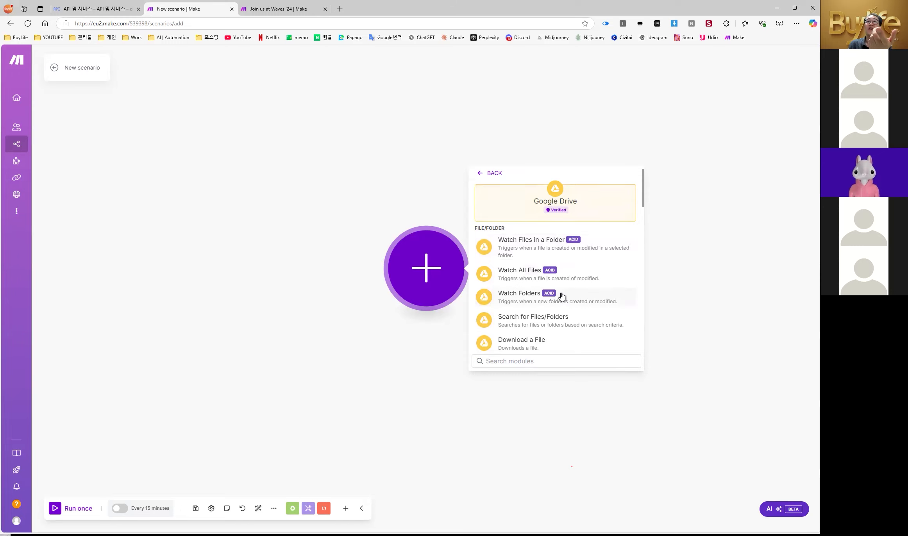
scroll(561, 295, down, 2)
scroll(563, 294, down, 1)
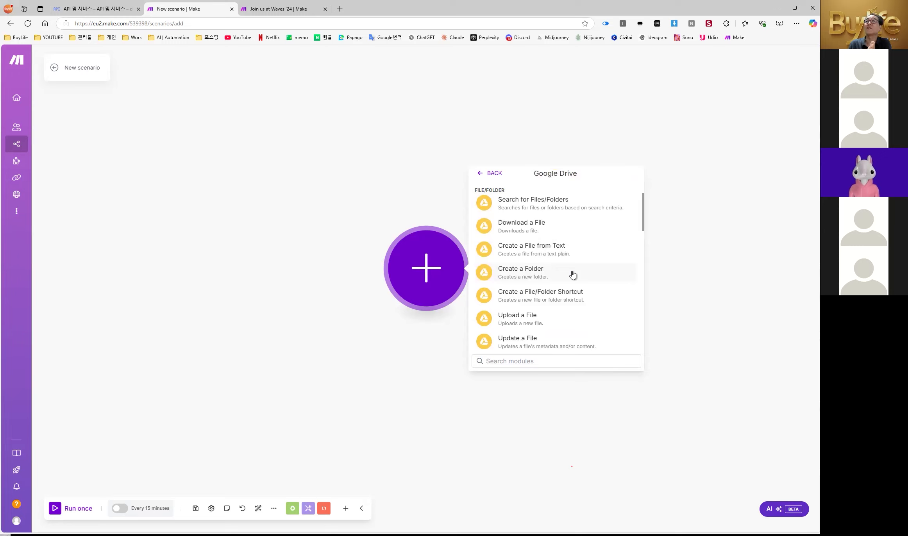
scroll(573, 274, down, 5)
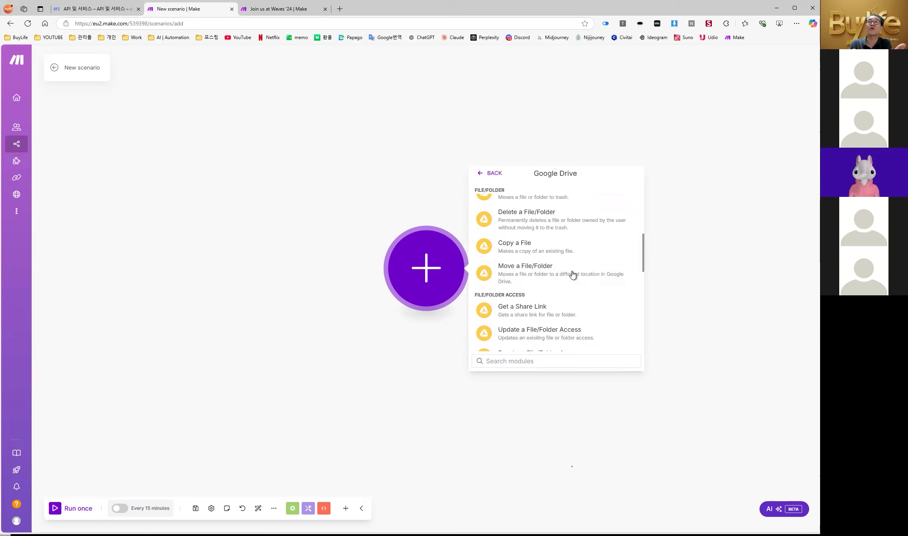
scroll(566, 240, down, 2)
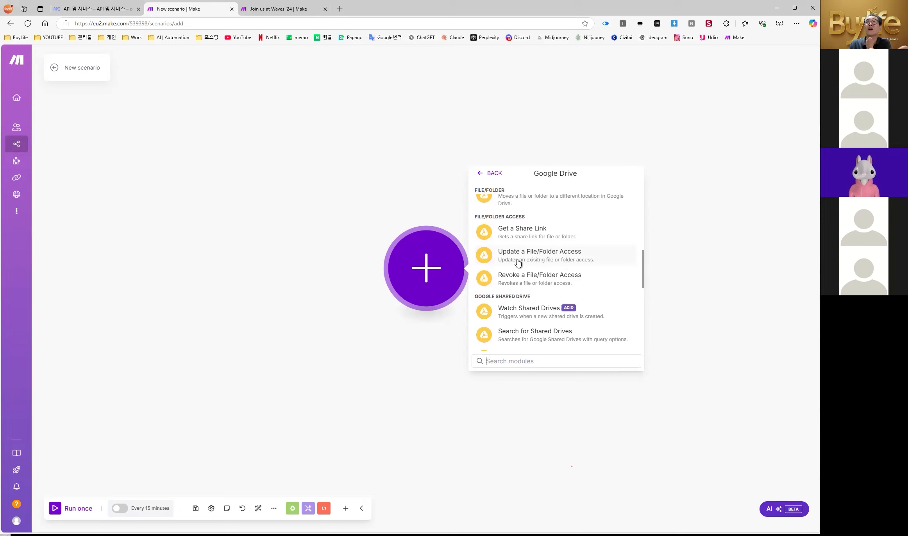
scroll(530, 259, down, 3)
scroll(539, 288, down, 4)
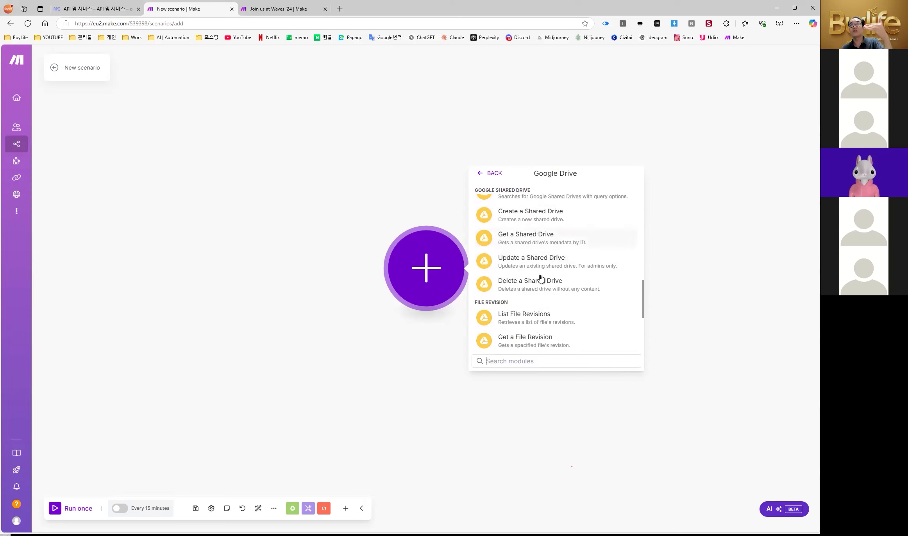
scroll(541, 277, down, 1)
scroll(540, 277, up, 10)
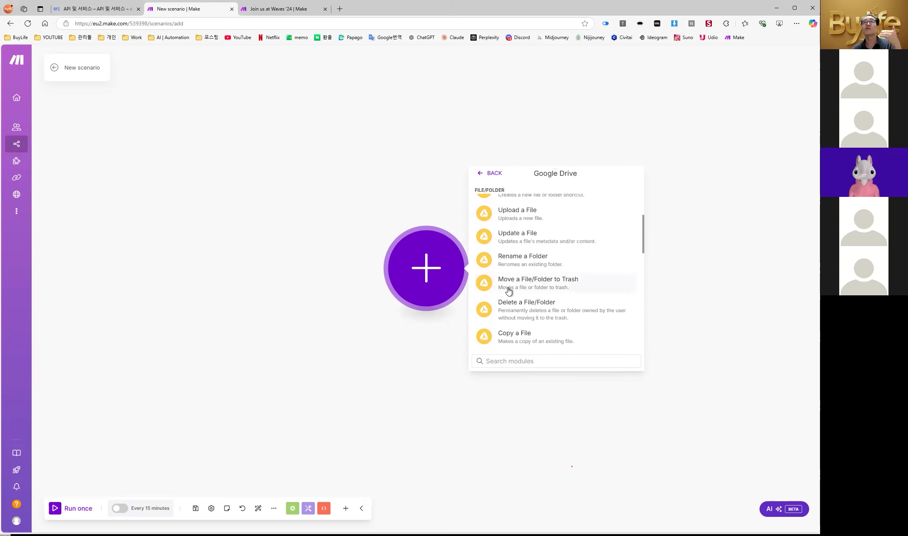
scroll(504, 278, up, 5)
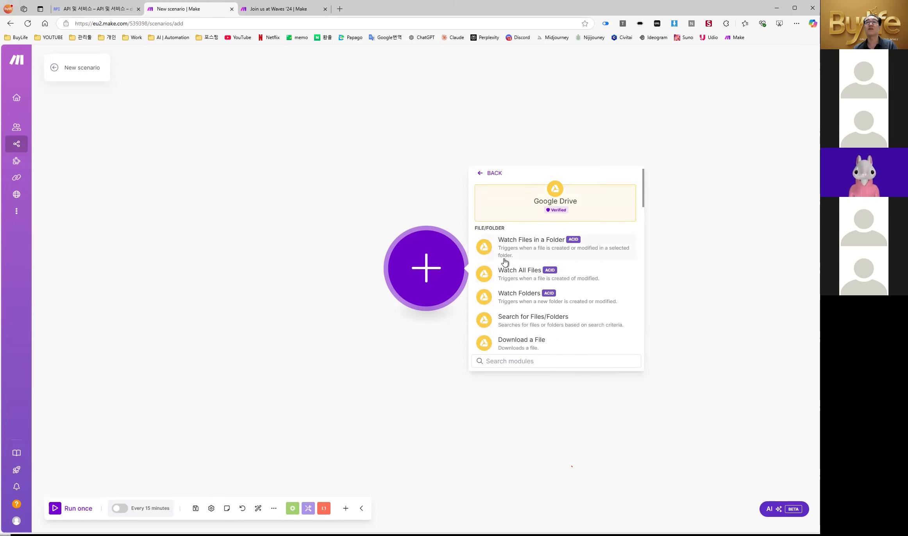
Add the Watch Files in a Folder module and start creating a new Google Drive connection for it
click(544, 246)
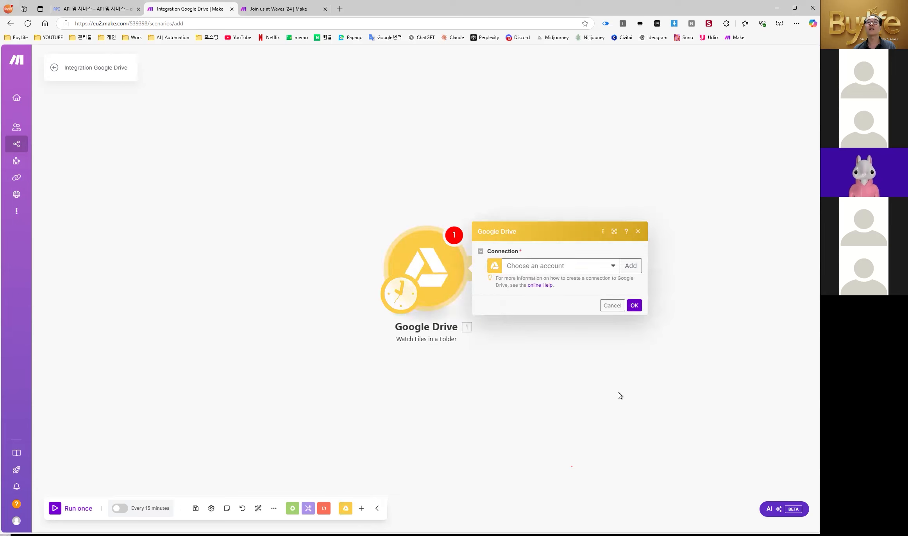
click(603, 268)
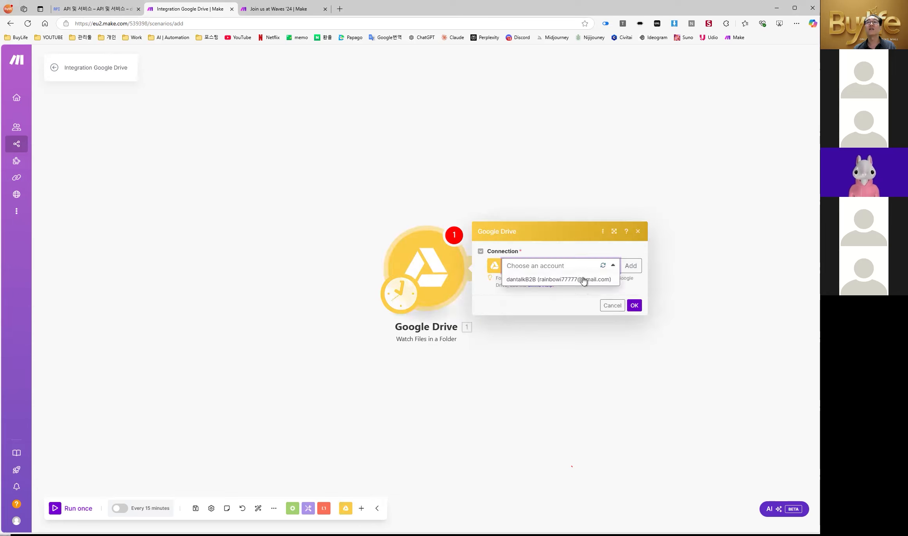
click(553, 266)
click(630, 266)
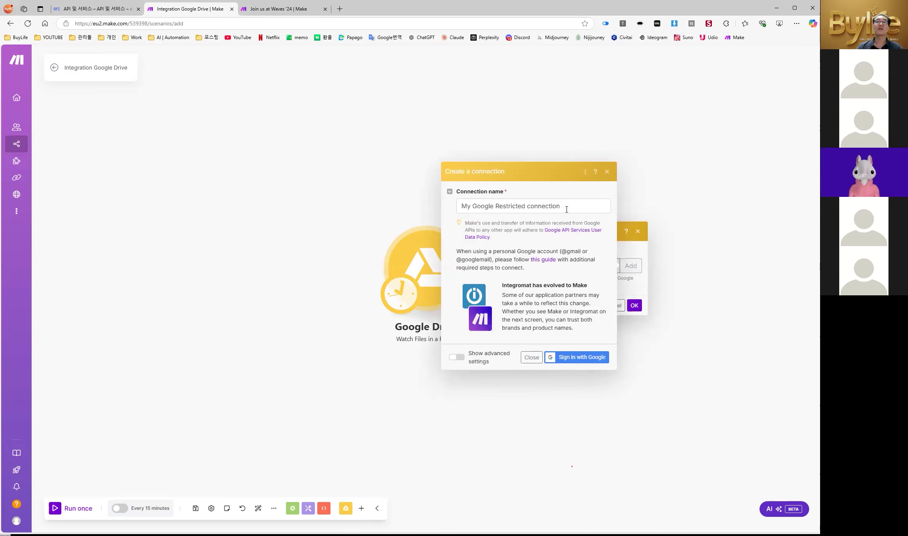
Name the new connection GoogleDriver(DreamAI)
text(G)
key(Down)
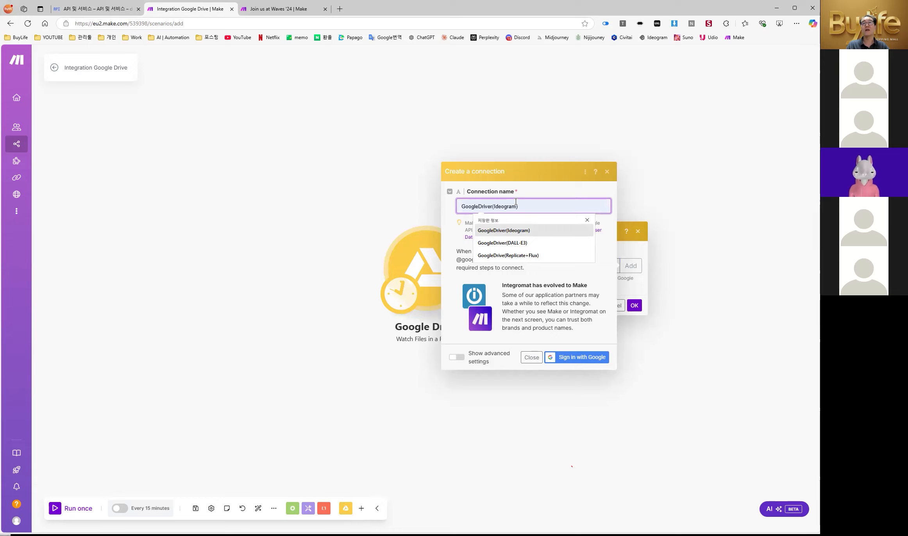
click(503, 207)
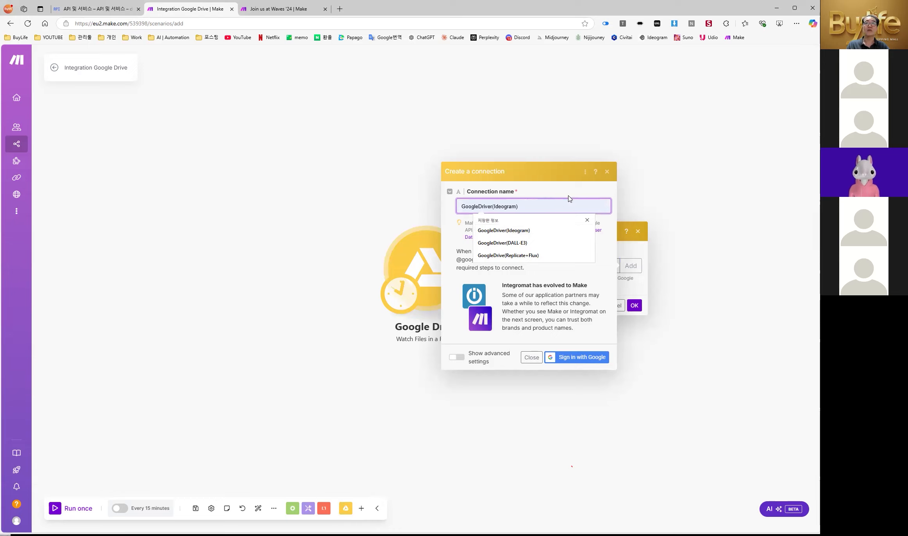
key(Escape)
key(BackSpace)
key(Delete)
key(Delete)
key(Delete)
key(Delete)
key(Delete)
text(d)
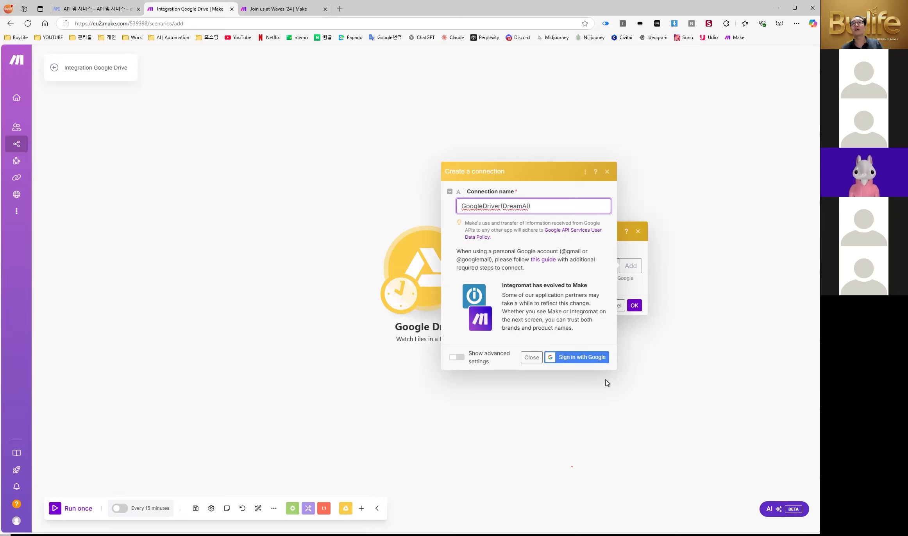
Show the connection's advanced settings and copy the client ID from the Notepad note into the Client ID field
click(456, 357)
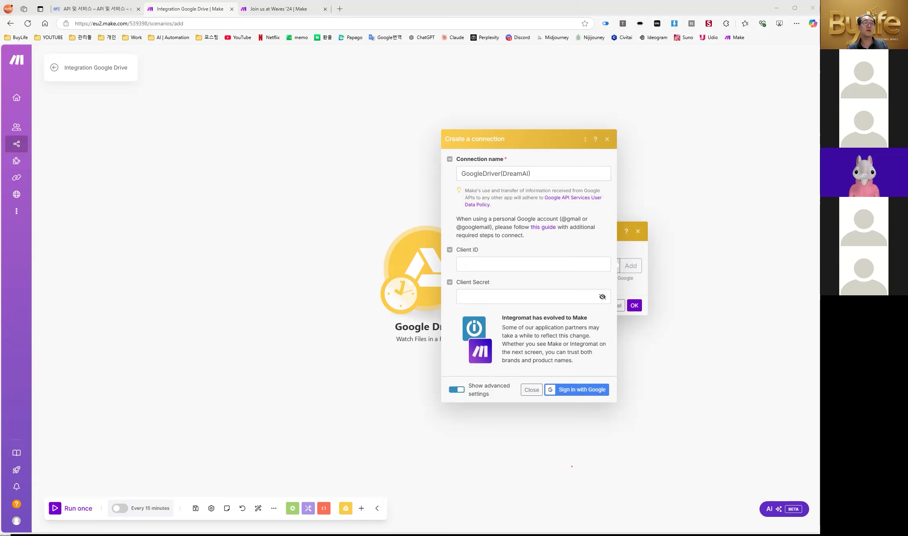
drag(197, 1, 197, 58)
drag(278, 77, 9, 77)
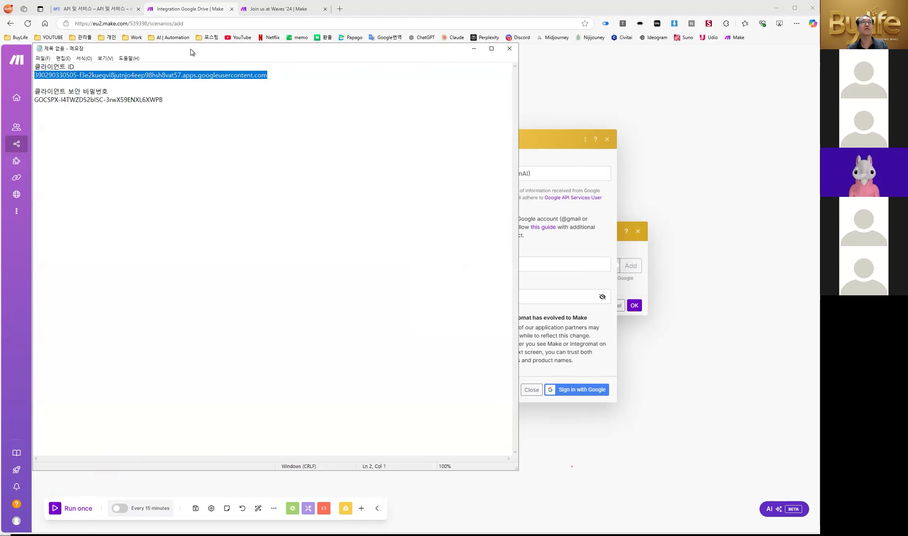
key(ctrl+c)
key(alt+Tab)
click(454, 264)
key(ctrl+v)
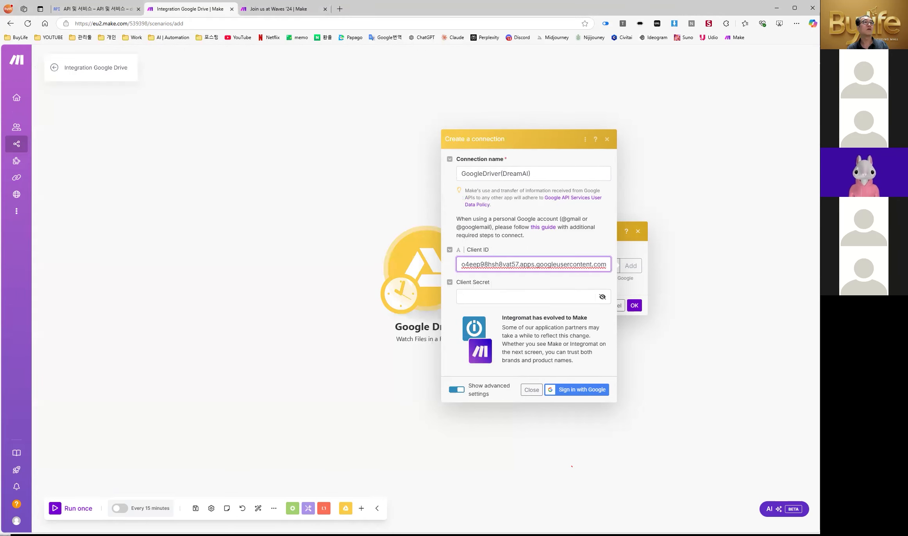
Copy the client secret from the Notepad note into the connection's Client Secret field
key(alt+Tab)
drag(144, 102, 13, 102)
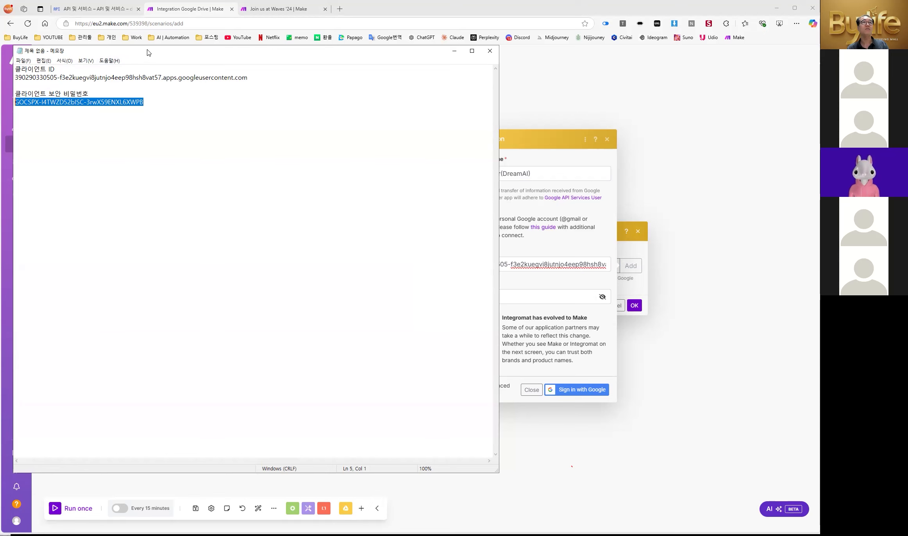
key(ctrl+c)
key(alt+Tab)
click(537, 297)
key(ctrl+v)
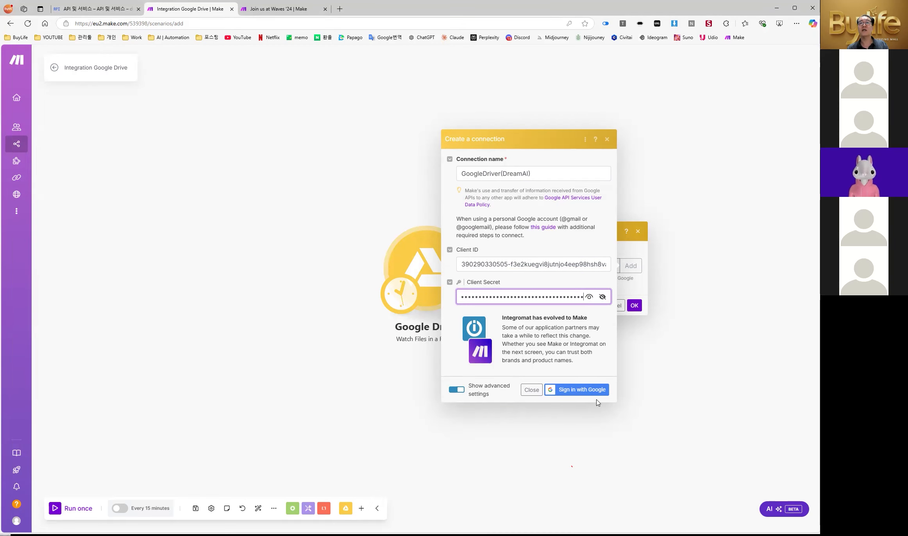
Start the Google sign-in, let the browser save the credentials, and log in to integromat.com with the third listed account despite the unverified-app warning
click(590, 389)
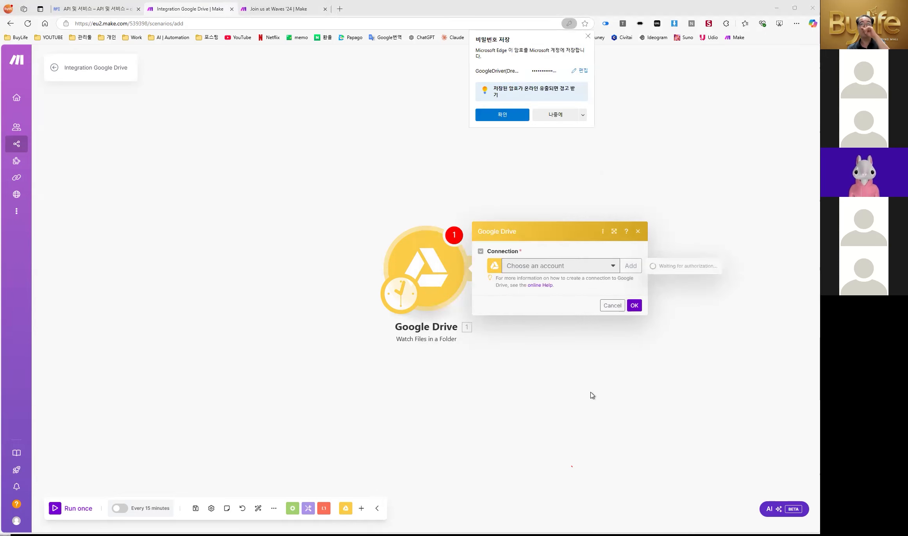
click(519, 114)
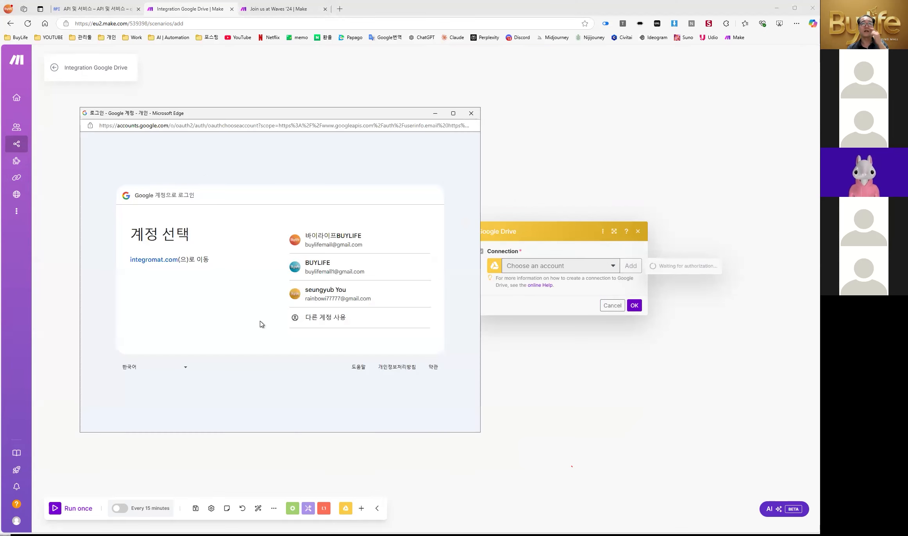
click(373, 298)
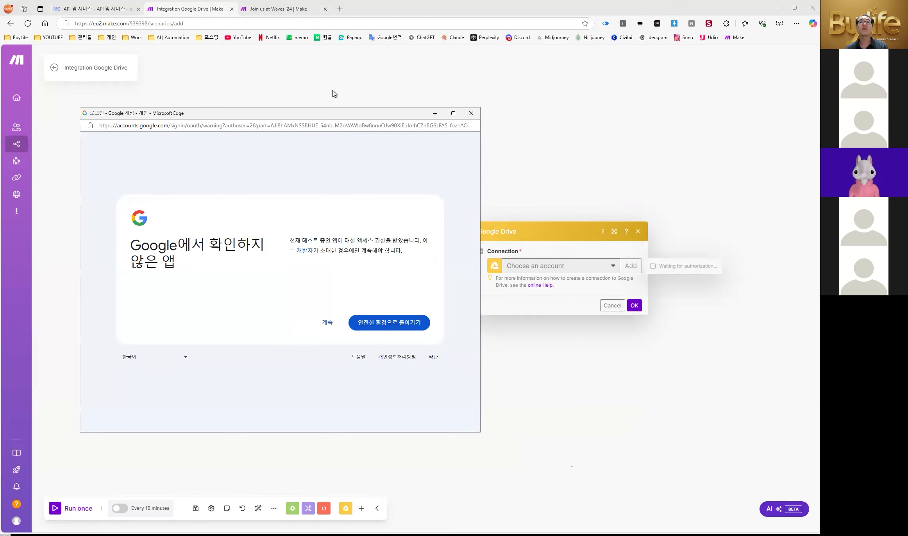
click(327, 322)
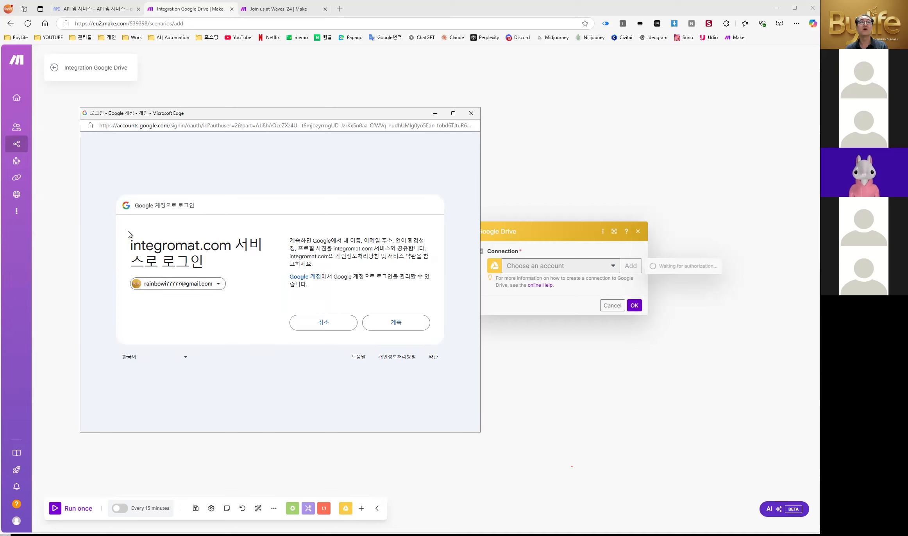
click(398, 328)
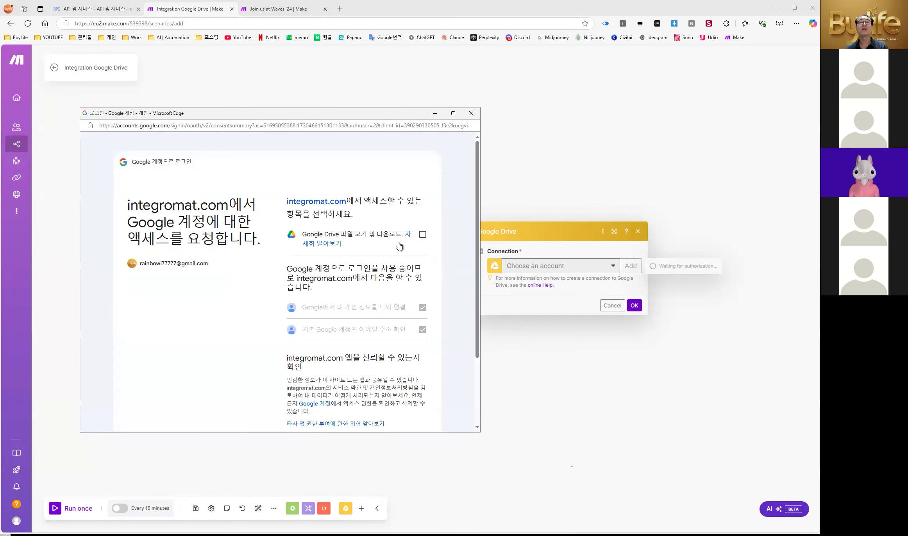
Grant integromat.com permission to view and download Google Drive files and continue with the authorization
click(423, 236)
scroll(435, 288, down, 3)
click(397, 369)
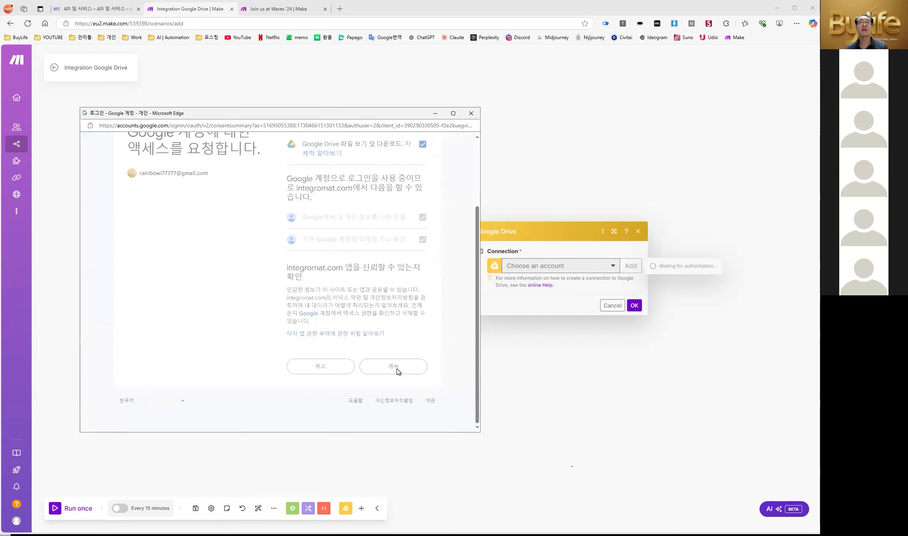